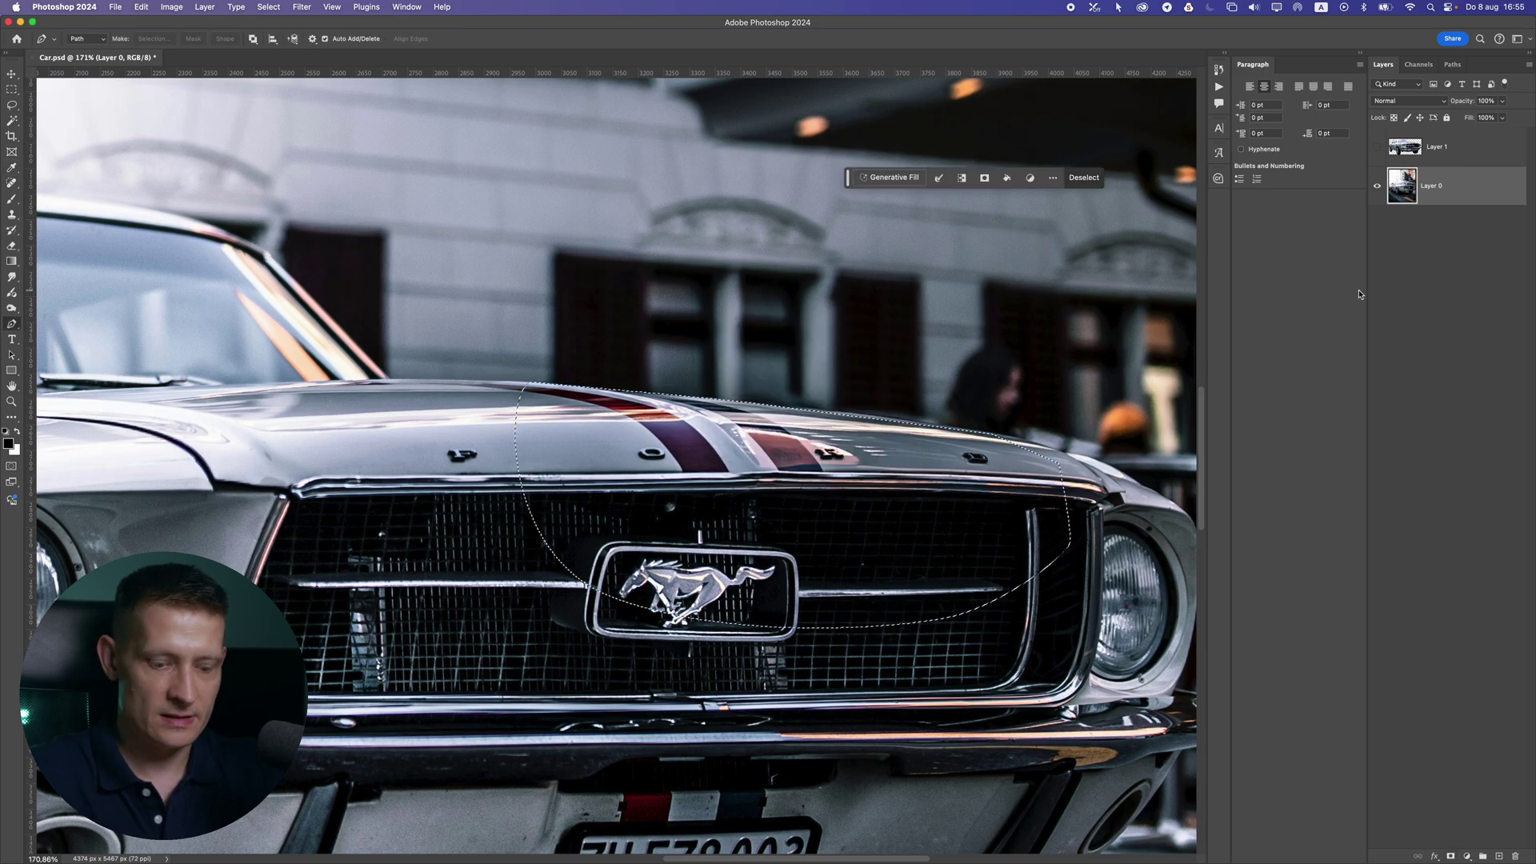
Copy the selected hood and grille area onto its own layer, and delete that layer
key("super+j")
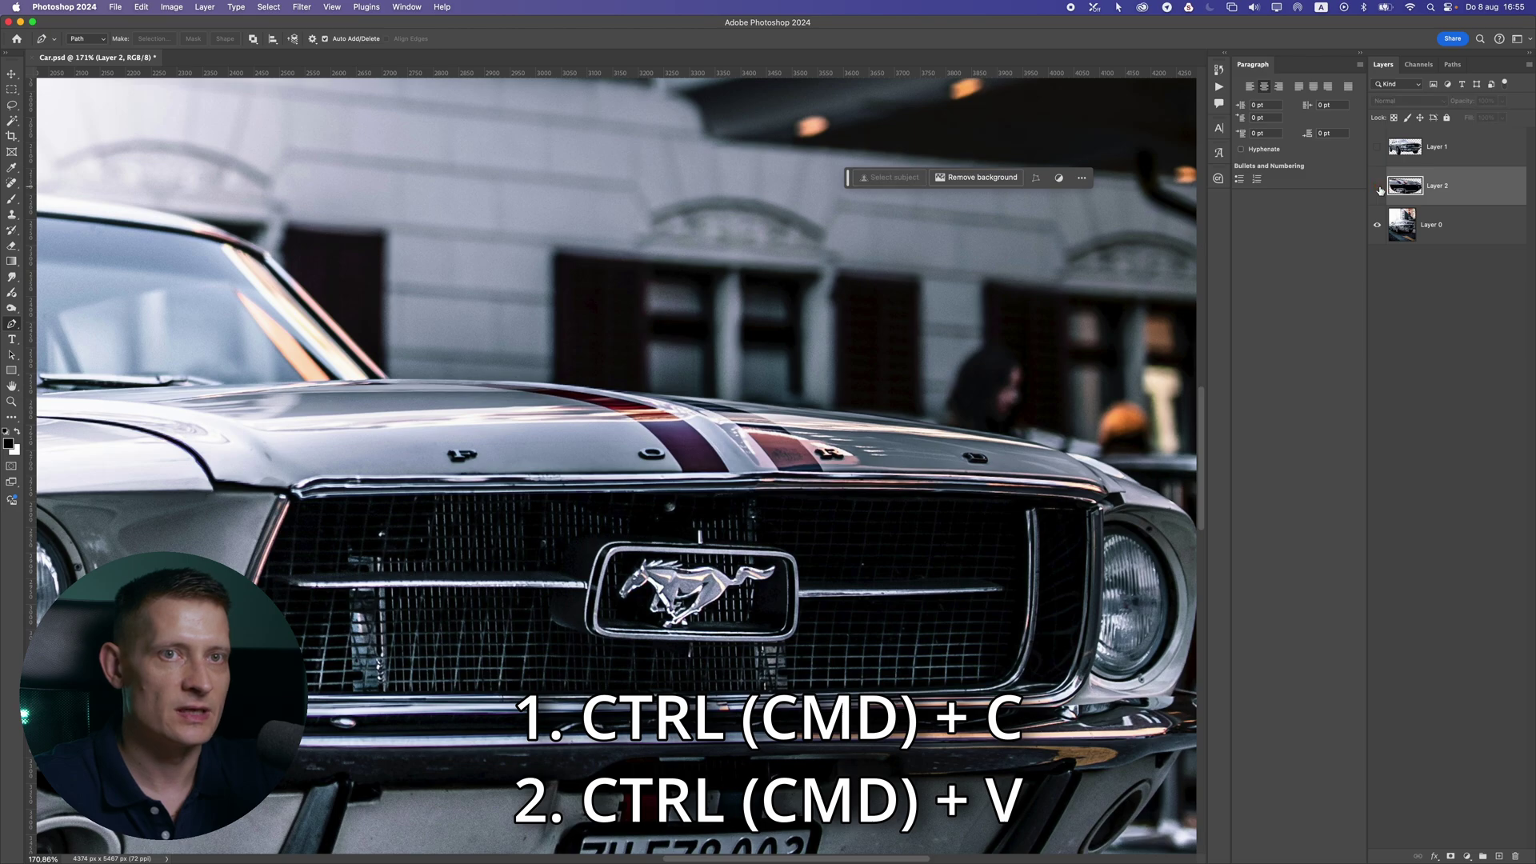
left_click_drag(1450, 187, 1514, 856)
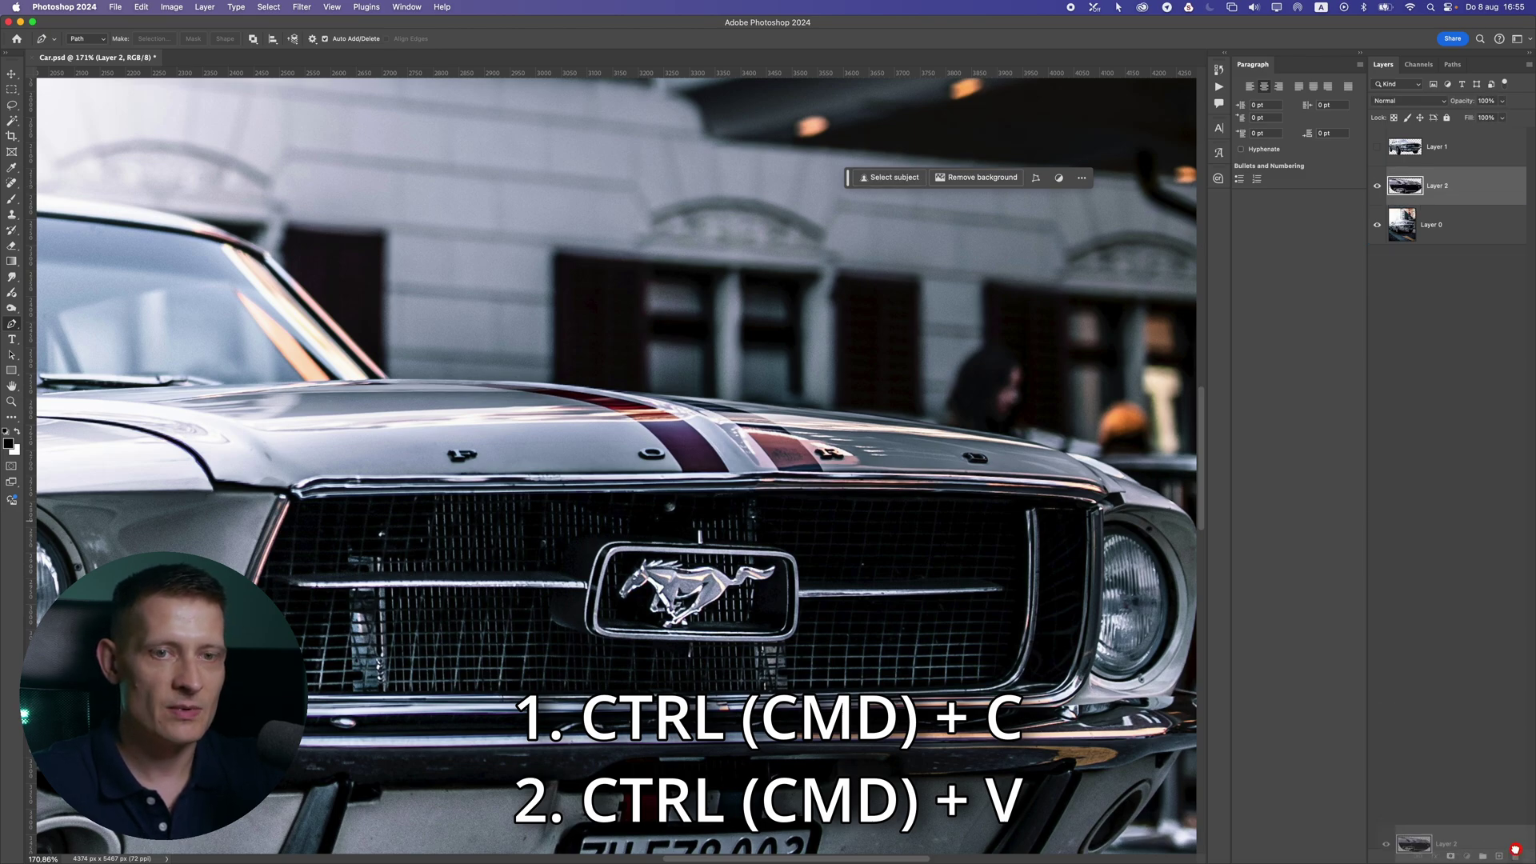
scroll(799, 440, "down", 5)
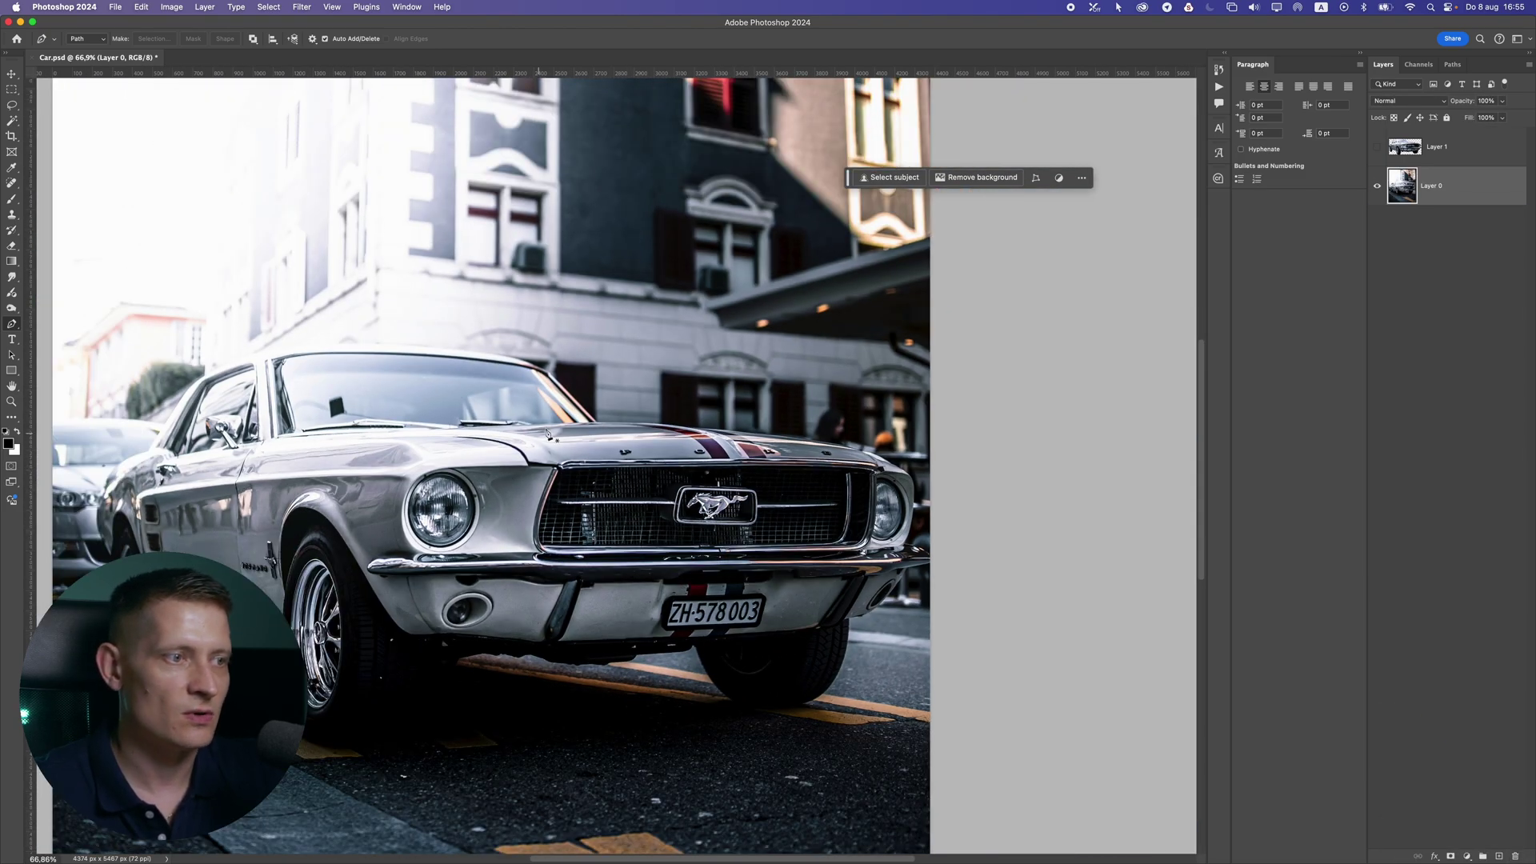
left_click_drag(545, 441, 783, 388)
scroll(783, 376, "up", 3)
scroll(751, 364, "down", 3)
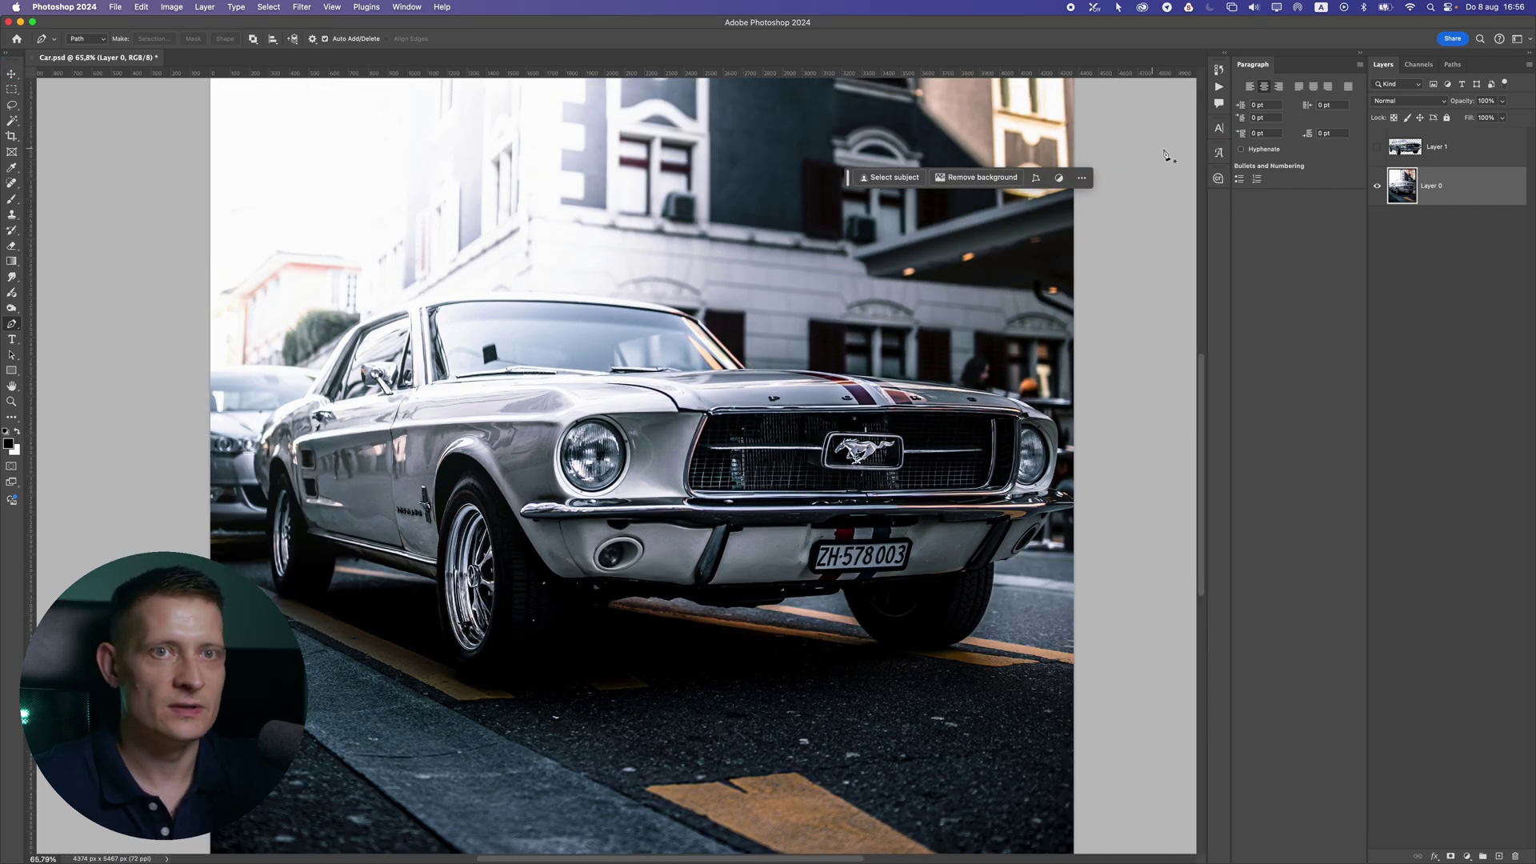
Check the car cutout on Layer 1 by showing it over the photo and hiding it again
left_click(1376, 148)
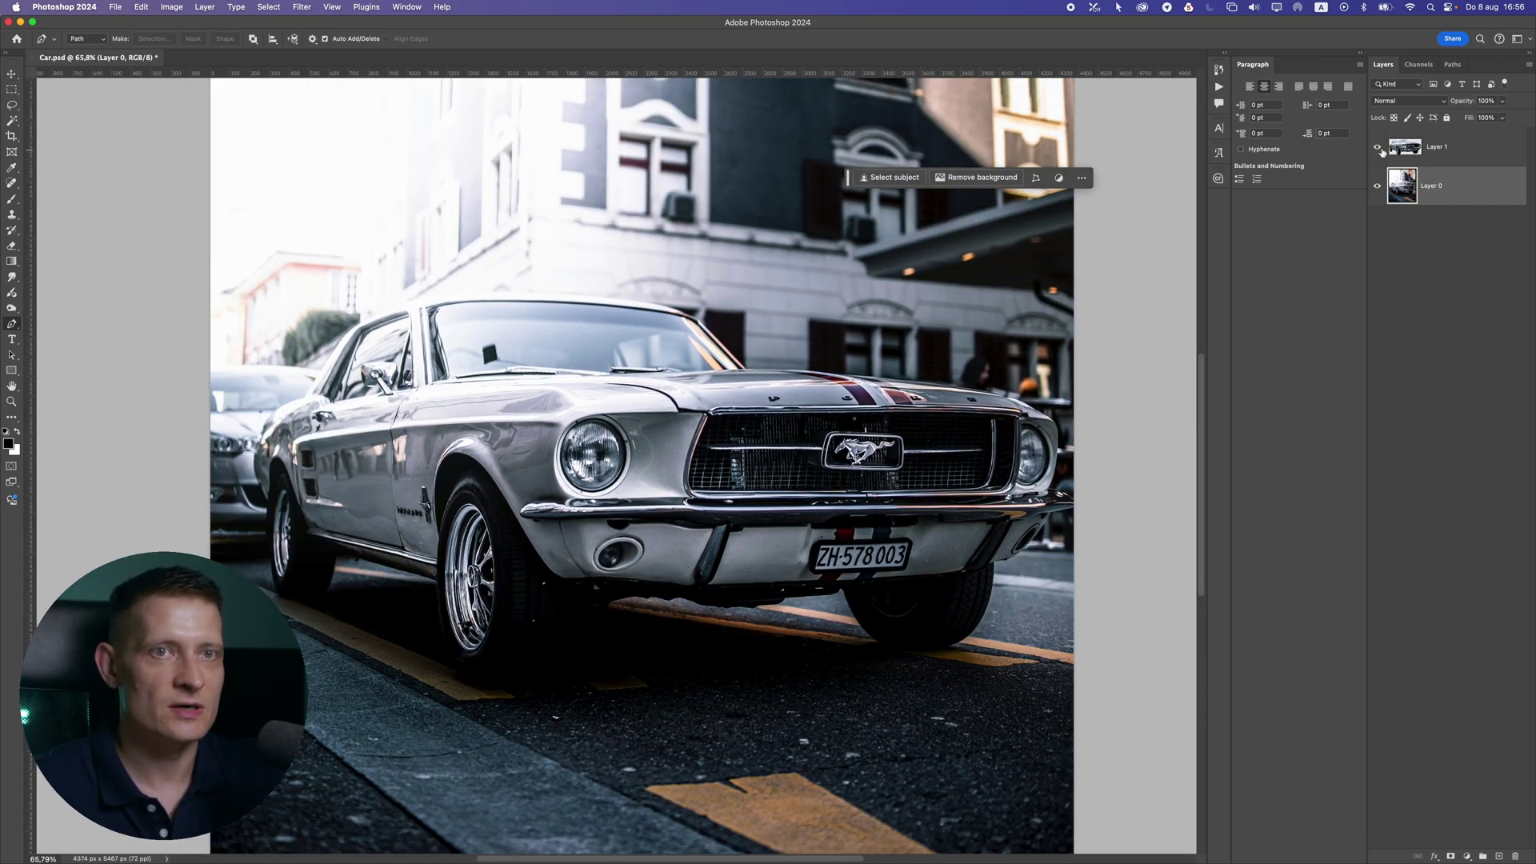
left_click(1439, 152)
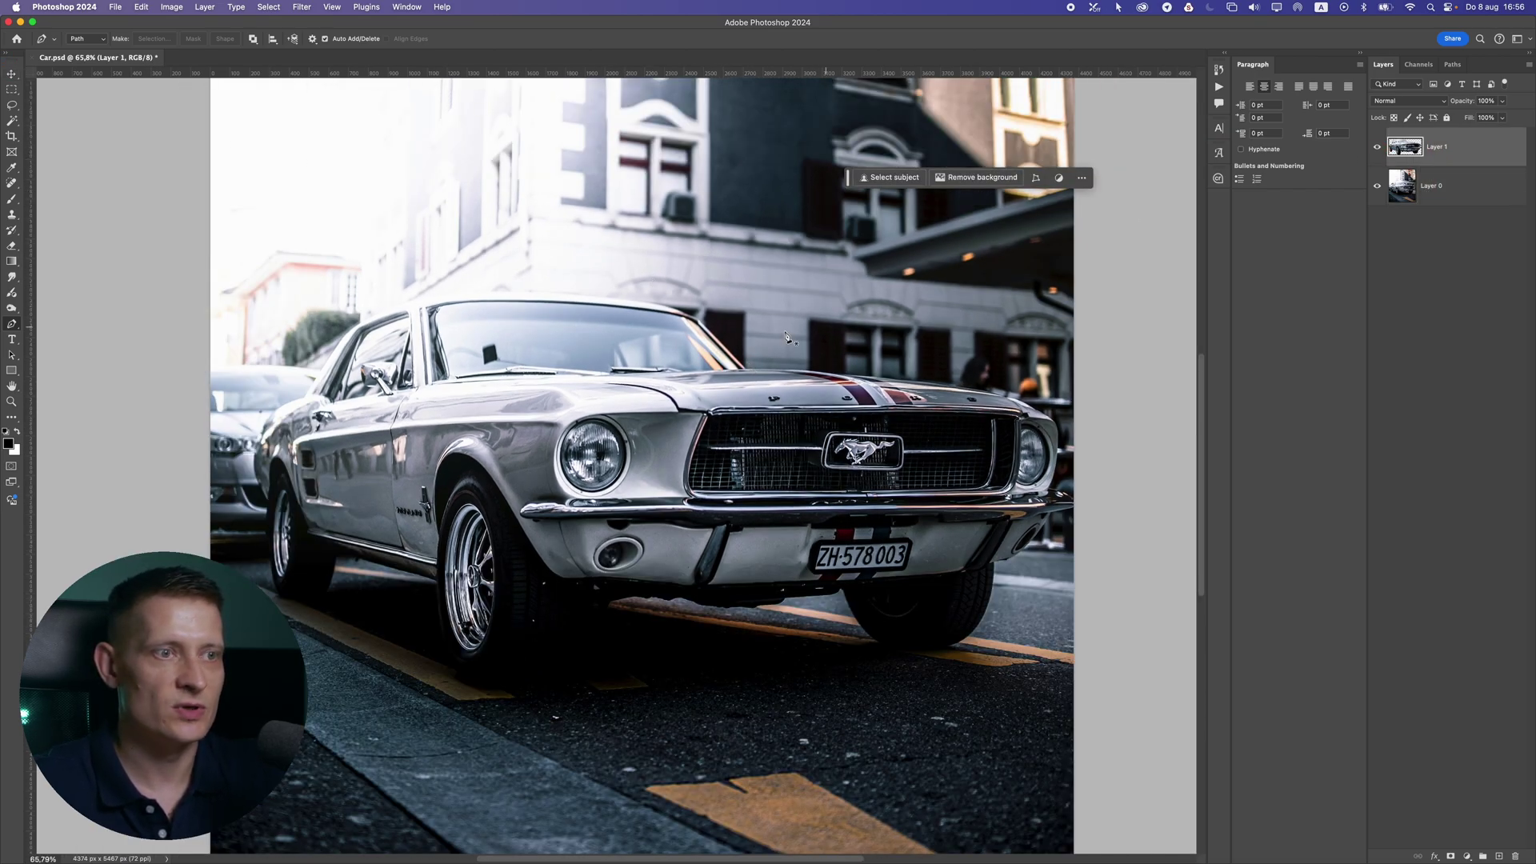
left_click(12, 75)
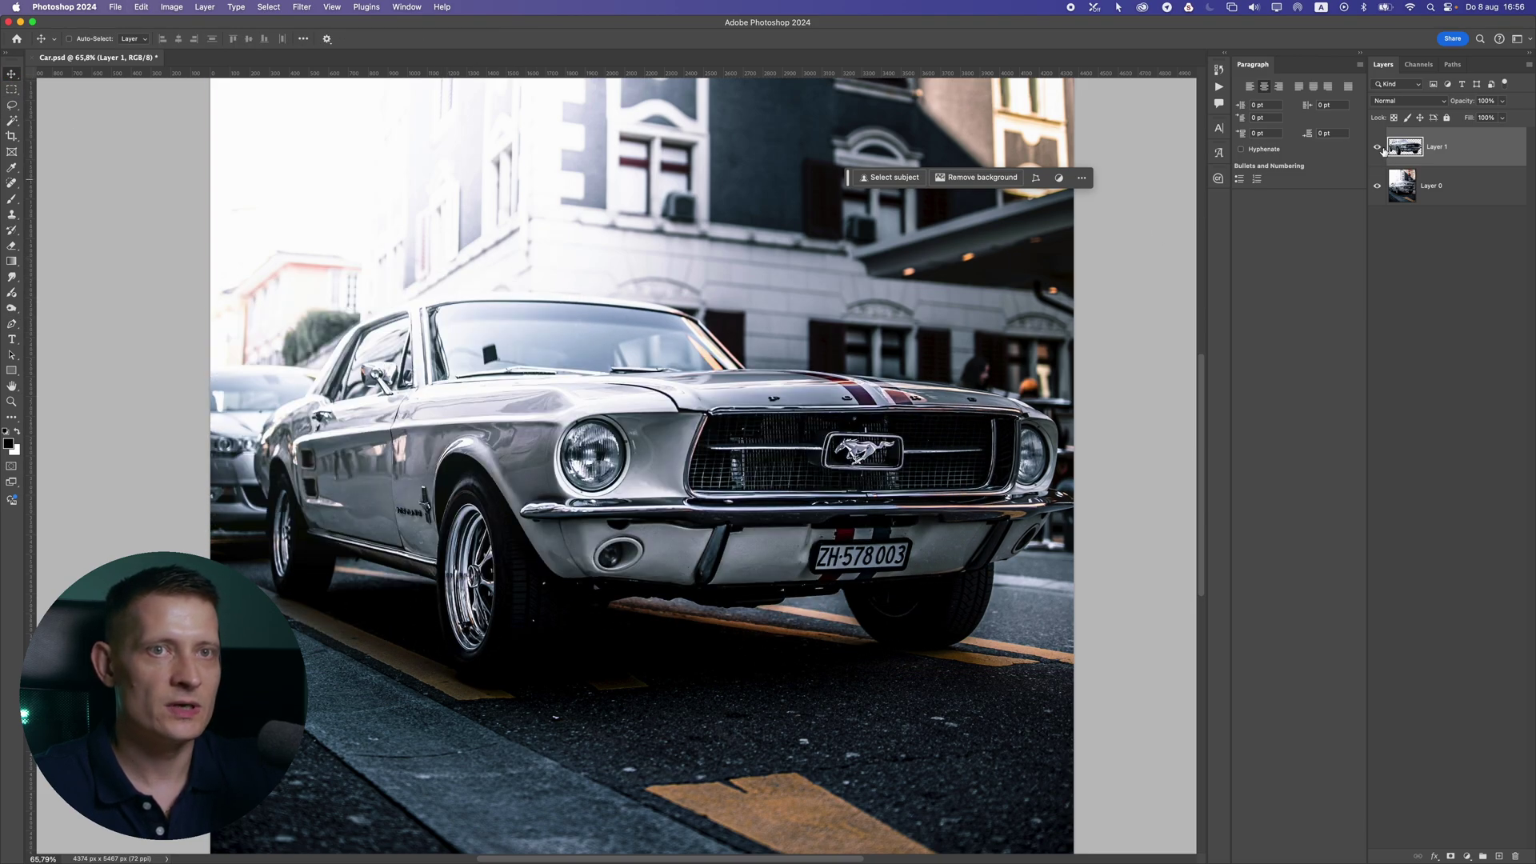
left_click(1377, 148)
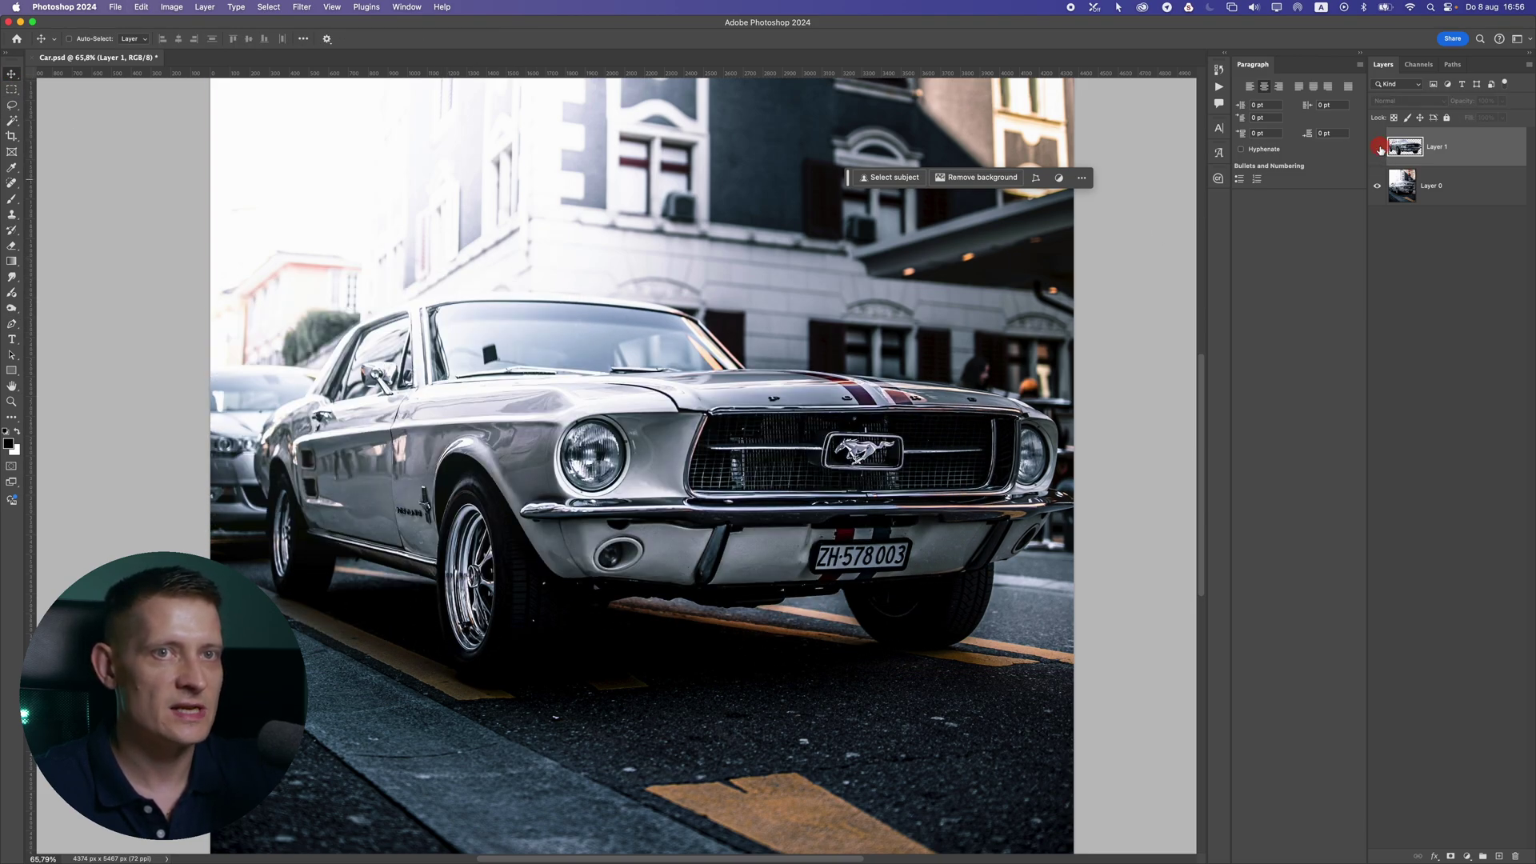
Duplicate Layer 0 and run Generative Fill with an empty prompt on the copy, using Layer 1's car outline as the selection
left_click(1420, 181)
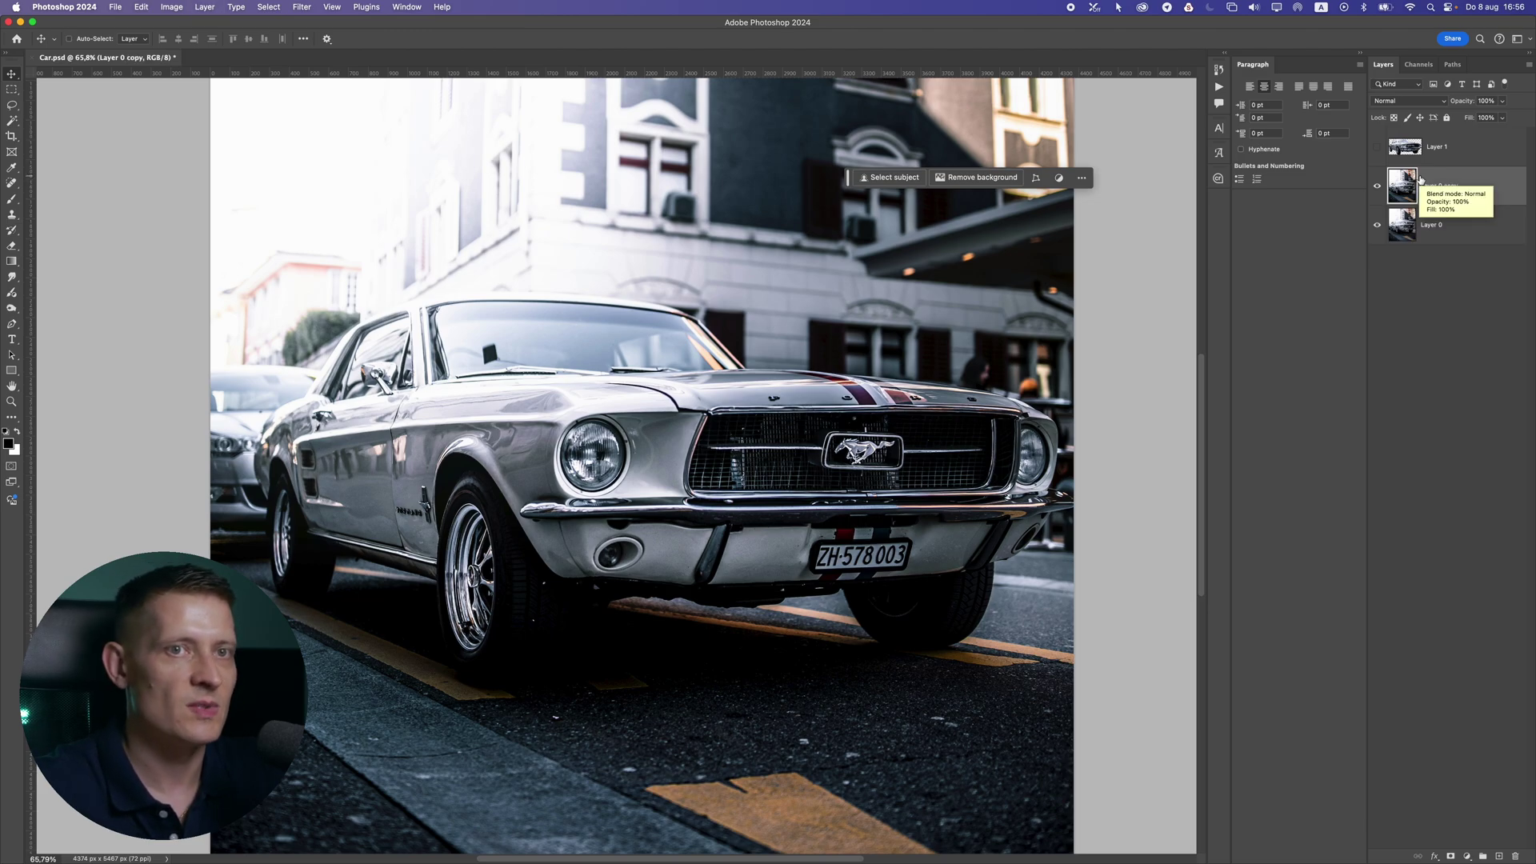
key("super+j")
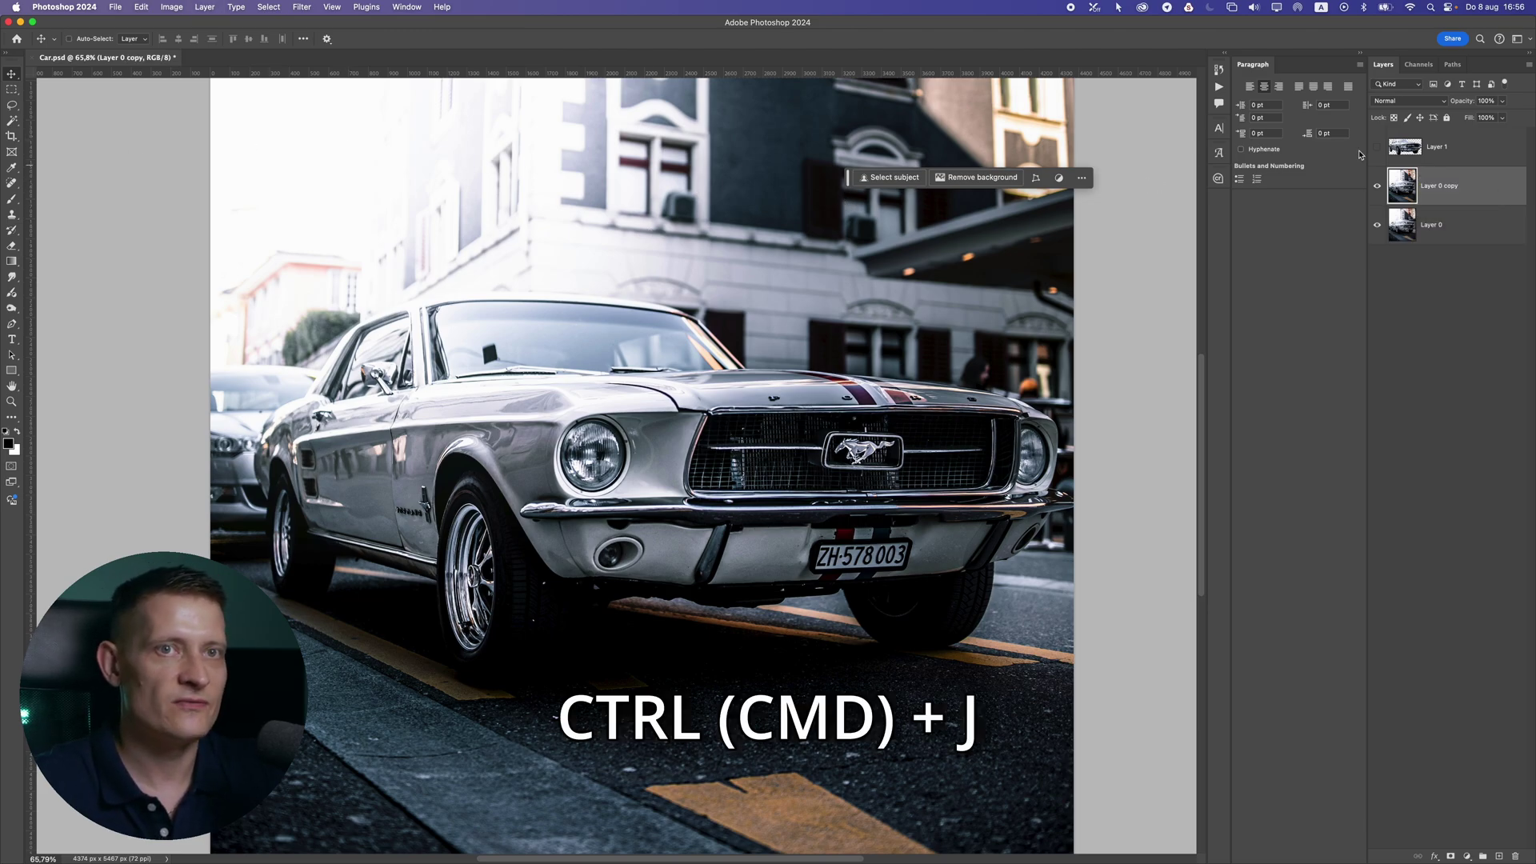
left_click(1414, 152, "super")
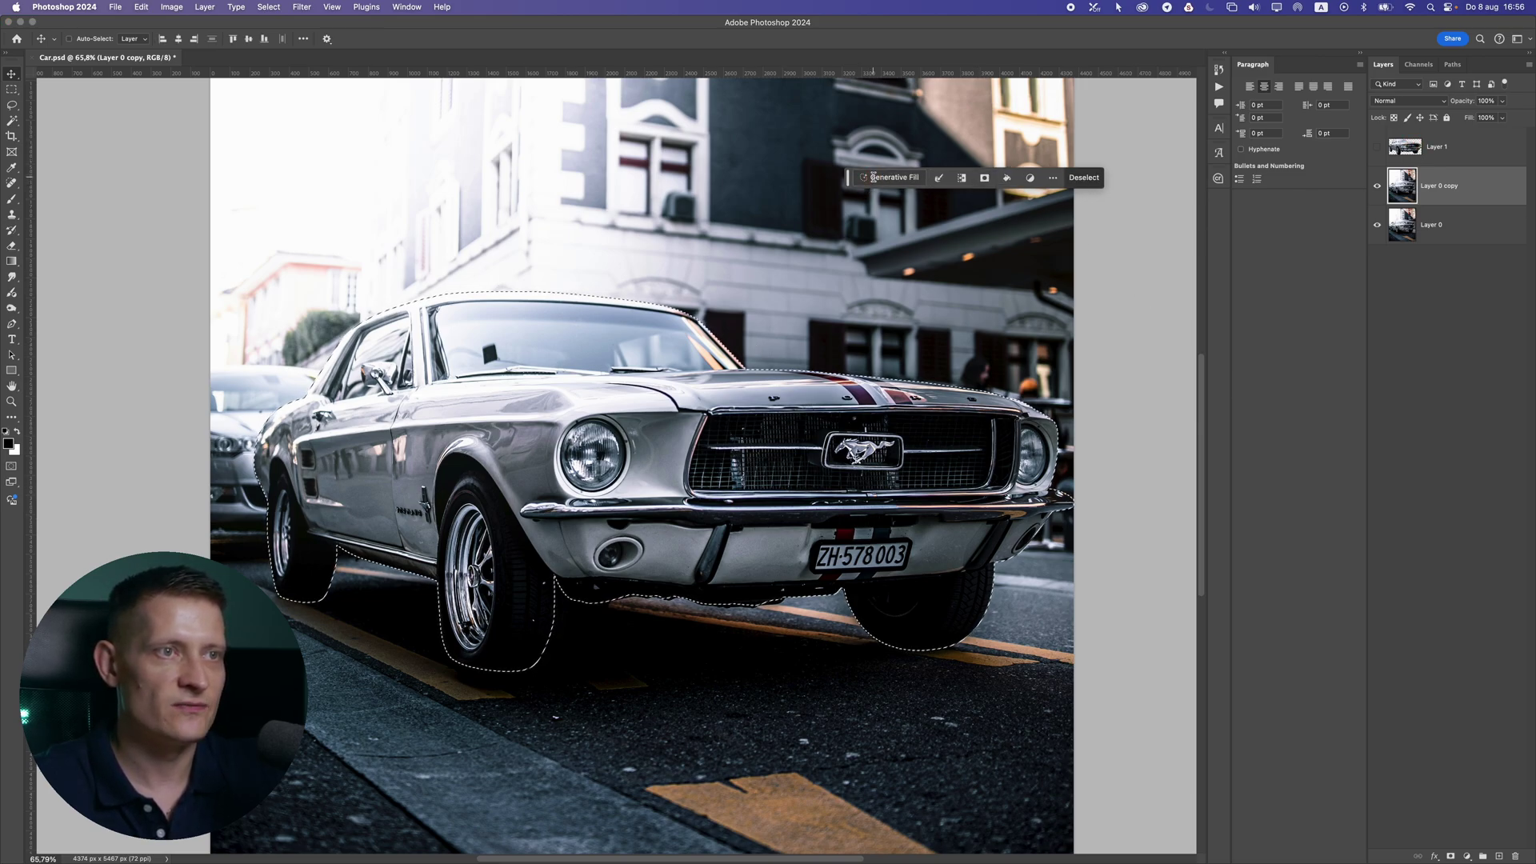
left_click(874, 178)
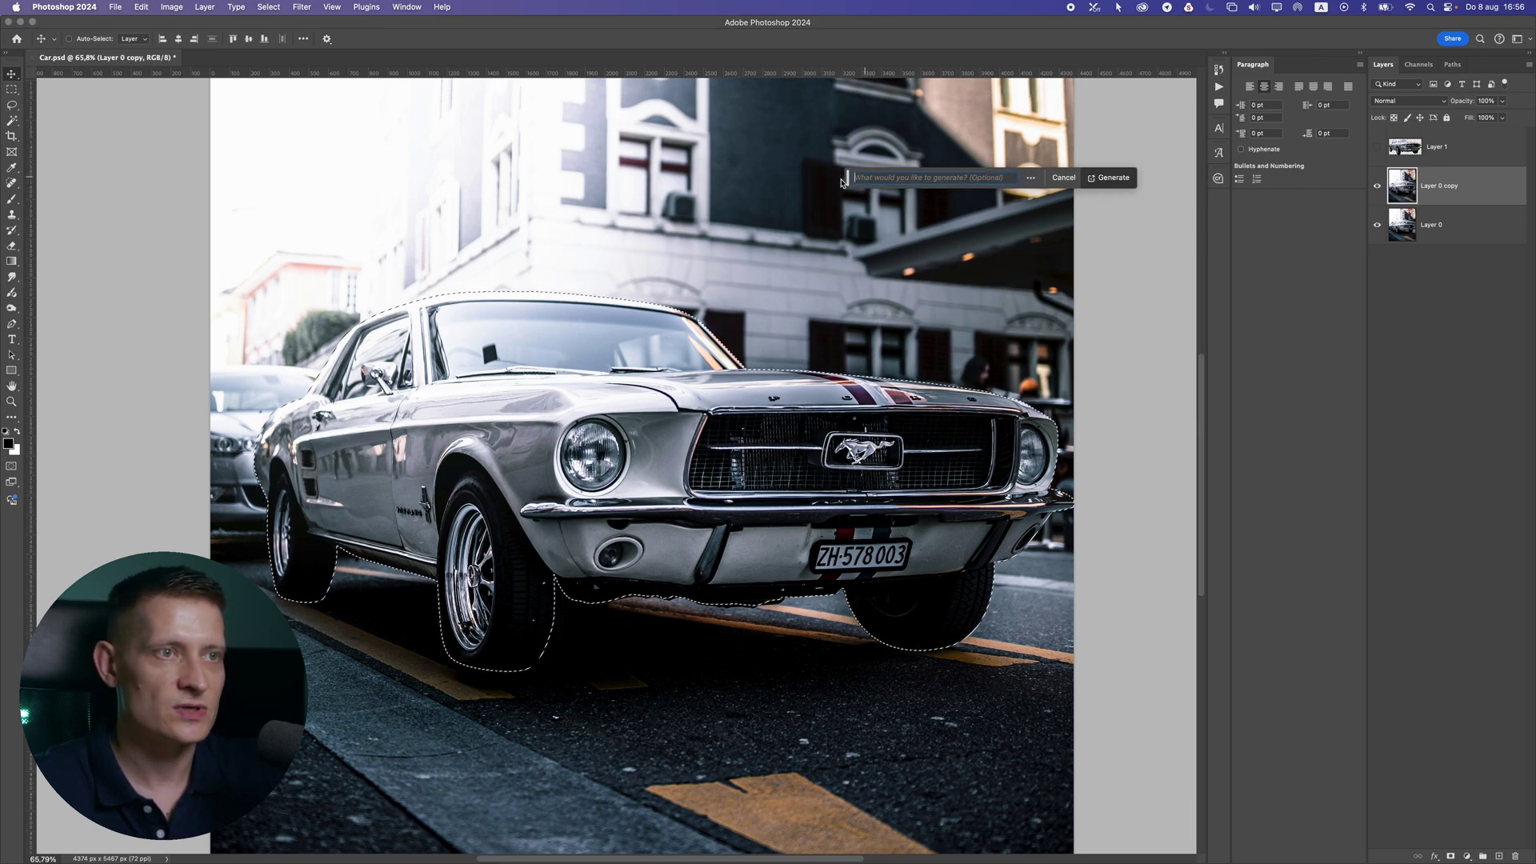
left_click(1109, 177)
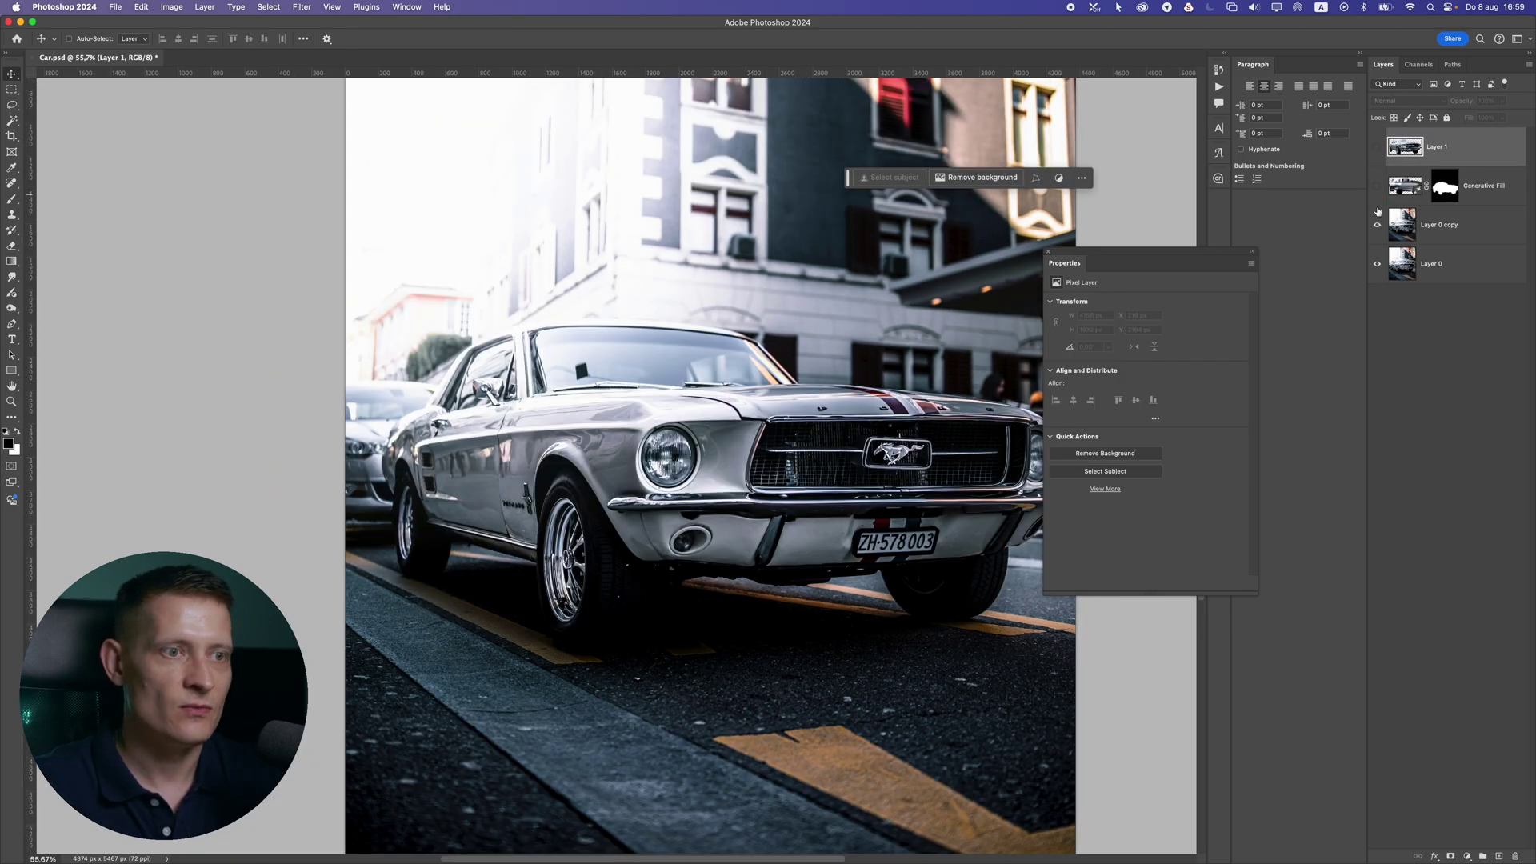
Show the Generative Fill layer and merge it with Layer 0 copy into one layer
left_click(1375, 188)
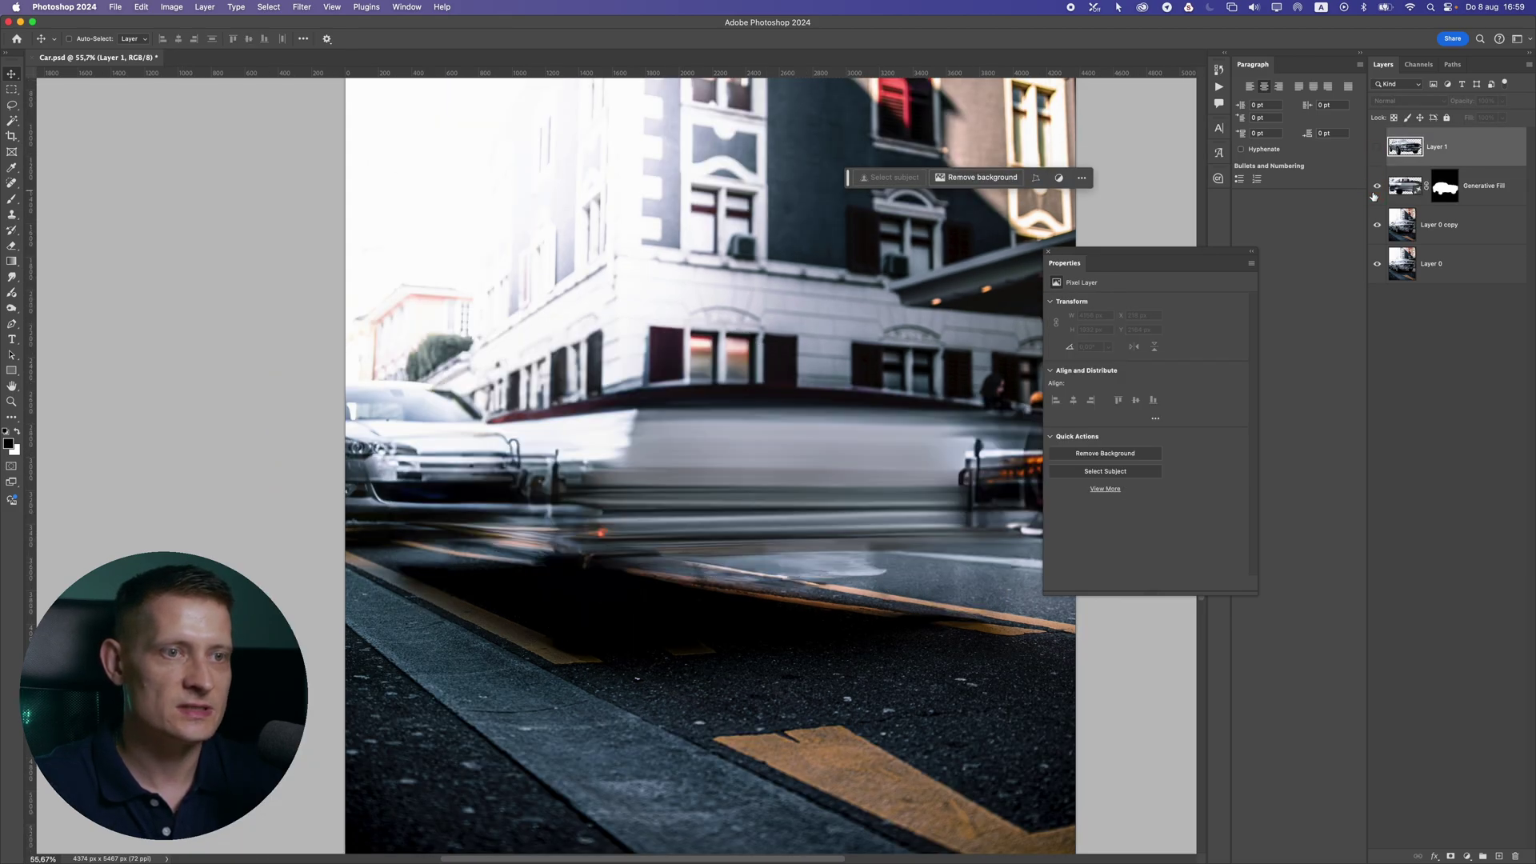
left_click(1472, 204)
left_click(1469, 238, "shift")
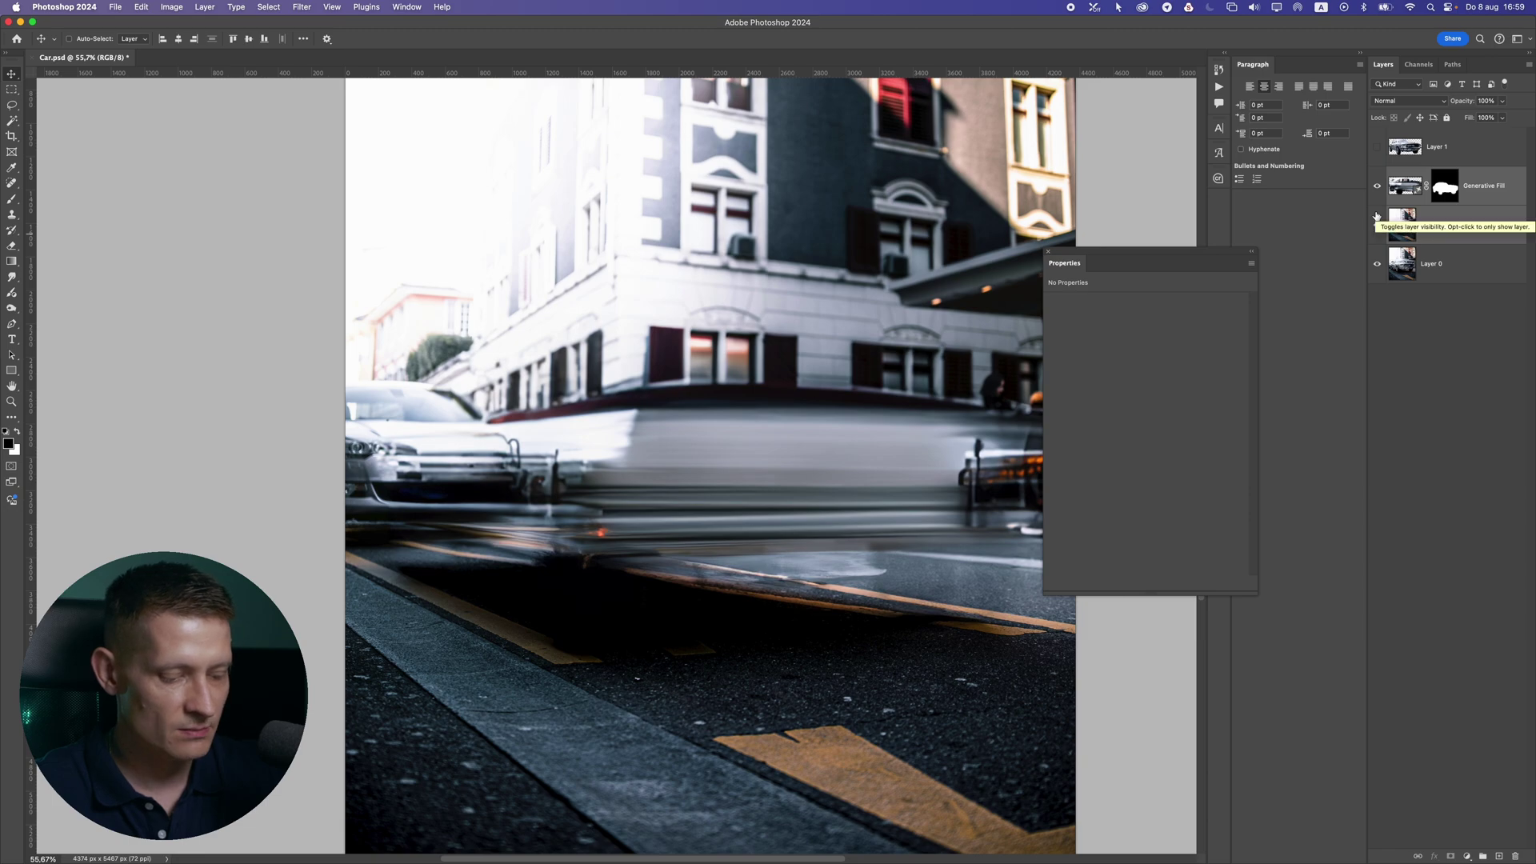
key("super+e")
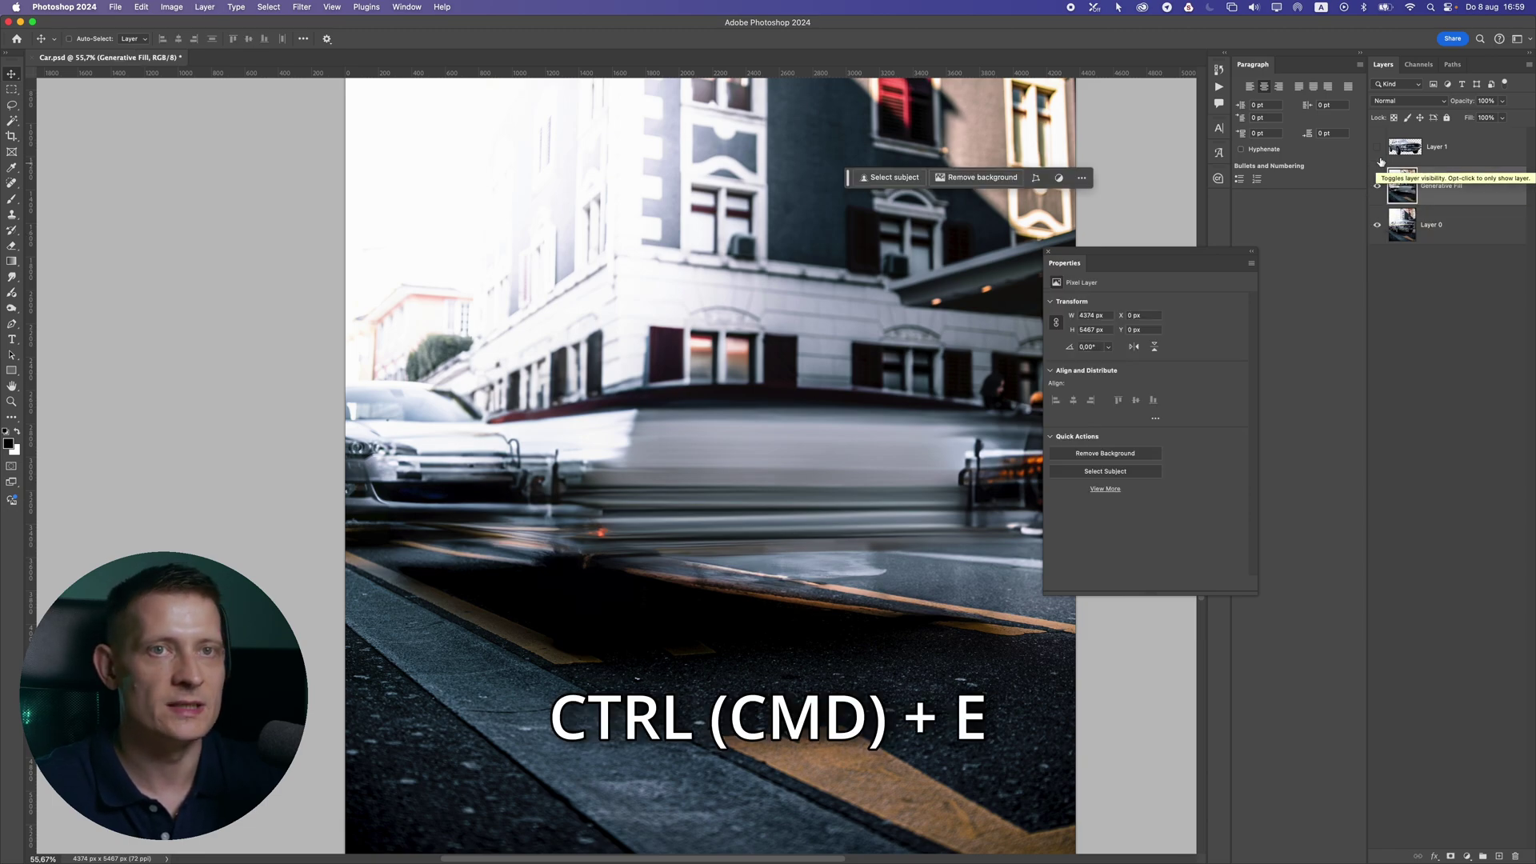
Compare the filled background with and without the car cutout on Layer 1, leaving Layer 1 visible
left_click(1377, 150)
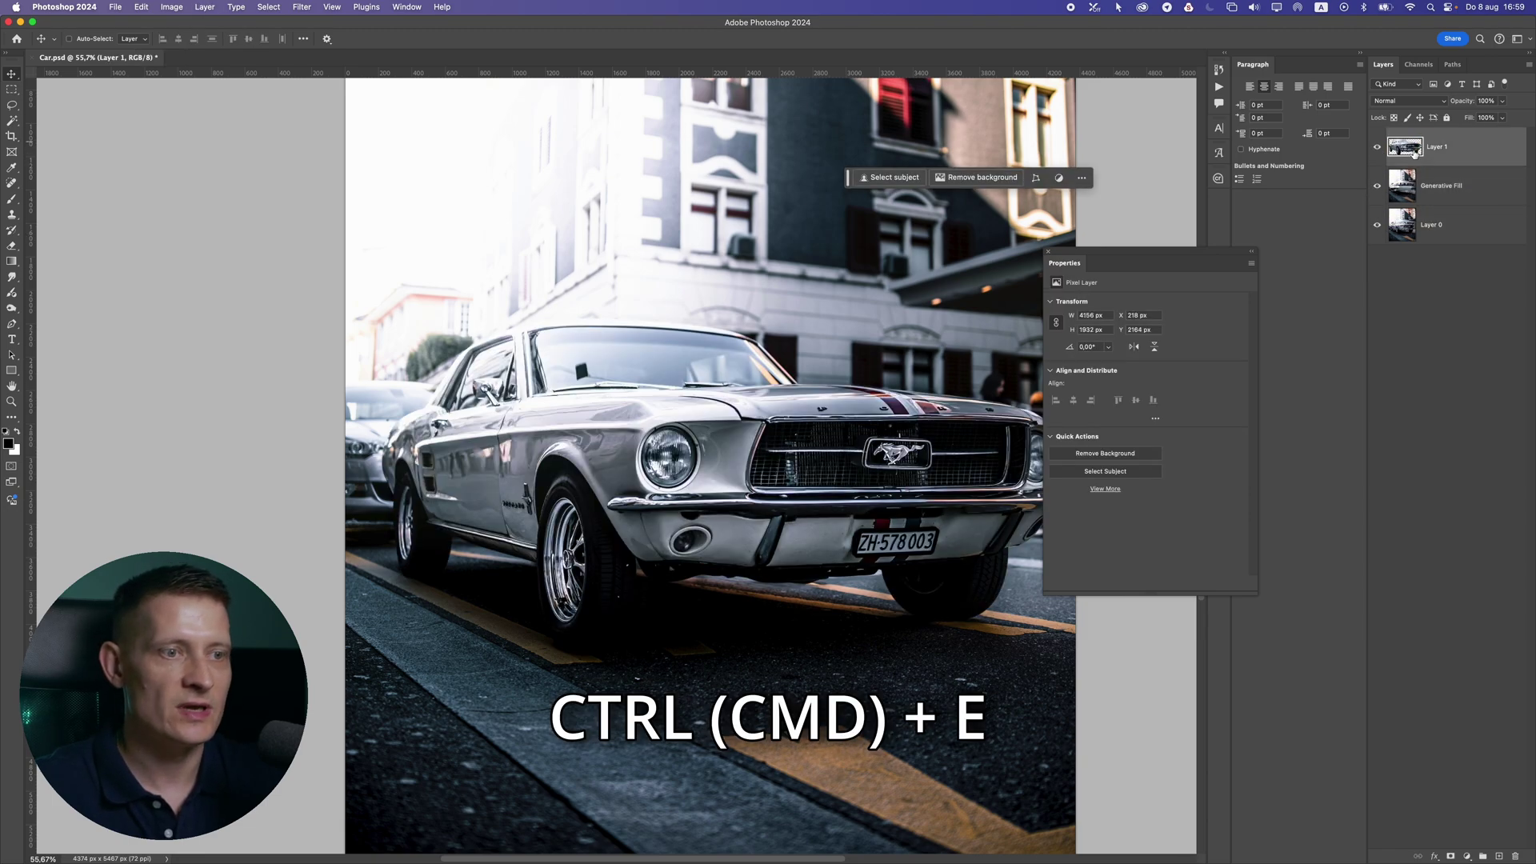
left_click(1378, 151)
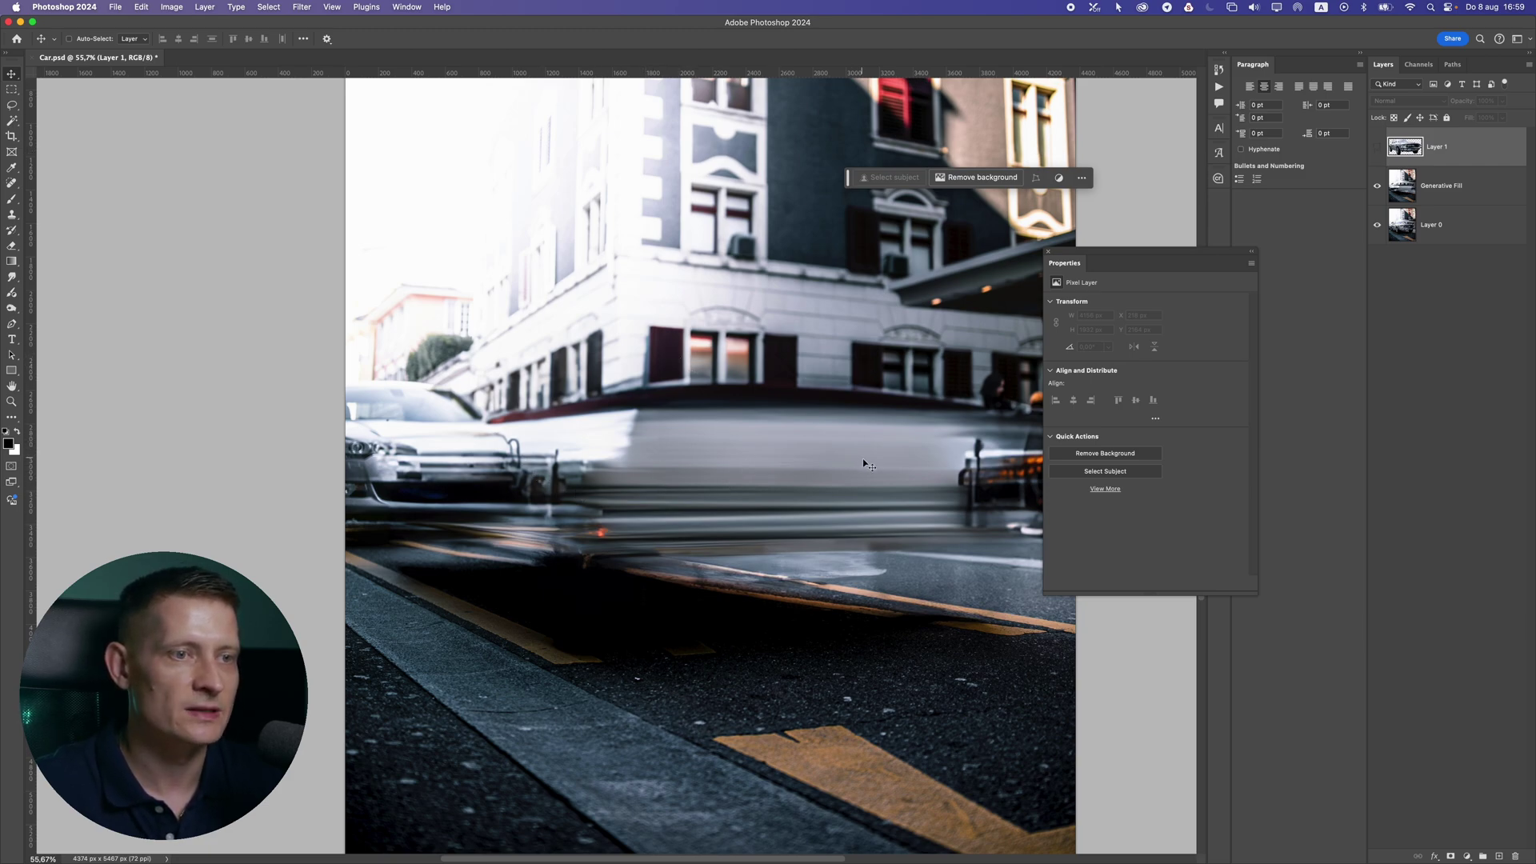
left_click(1377, 147)
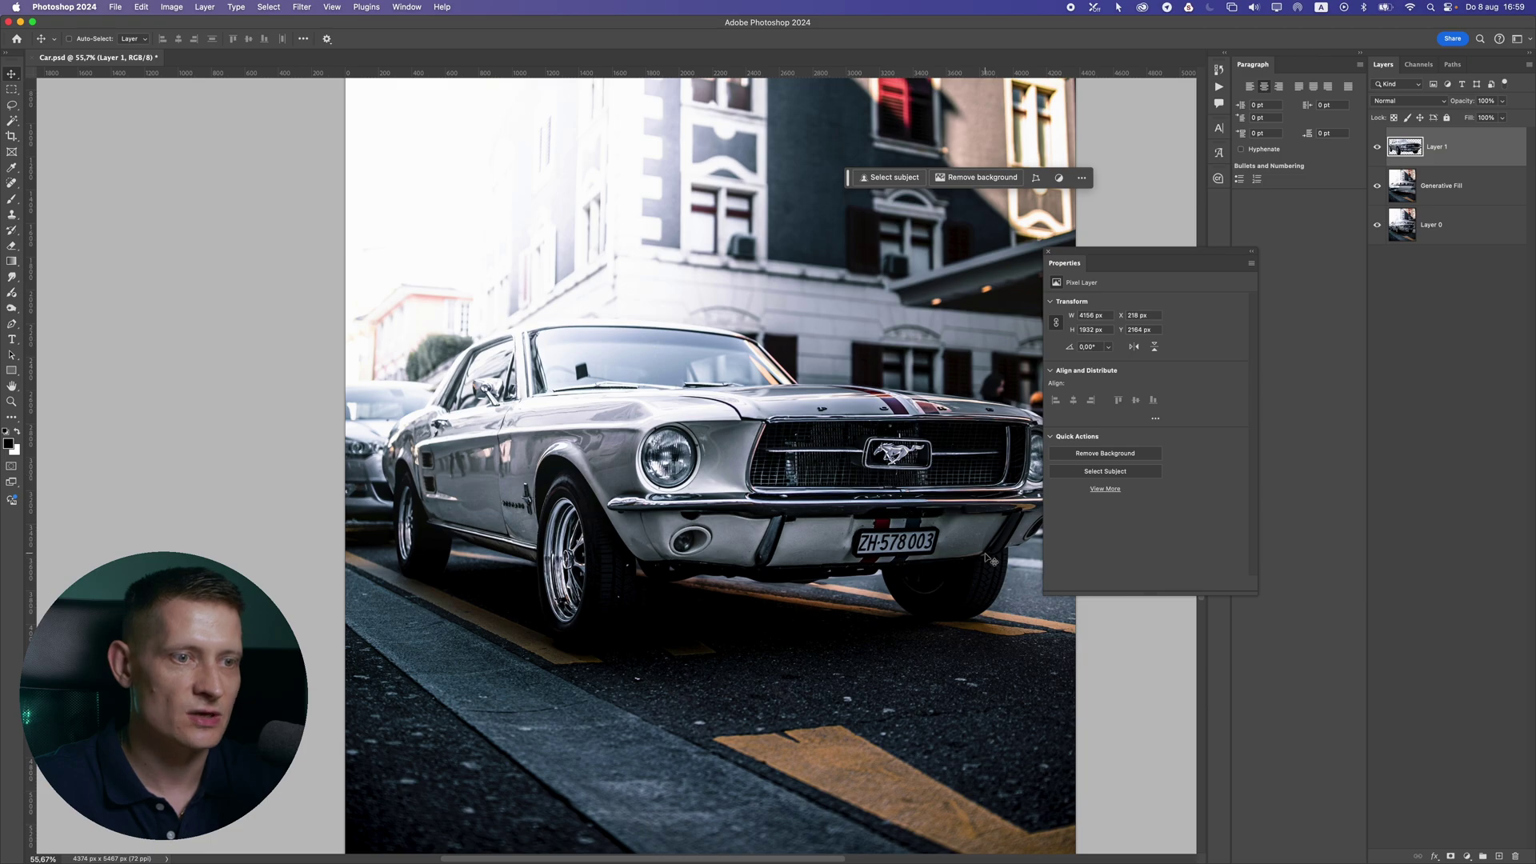
left_click_drag(1000, 535, 1000, 534)
key("super+comma")
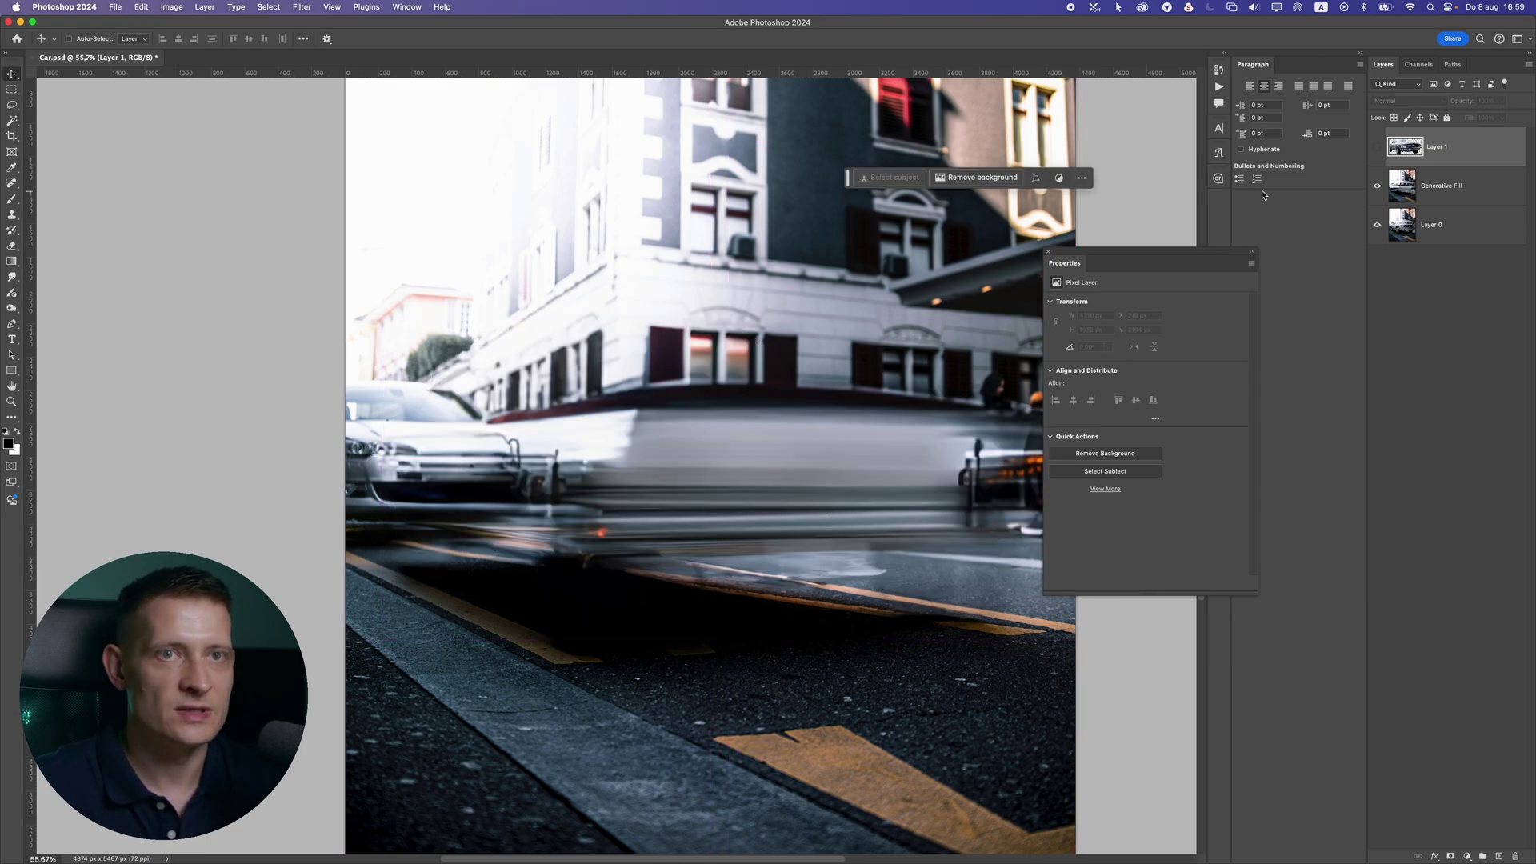
left_click(1377, 147)
scroll(664, 364, "down", 1)
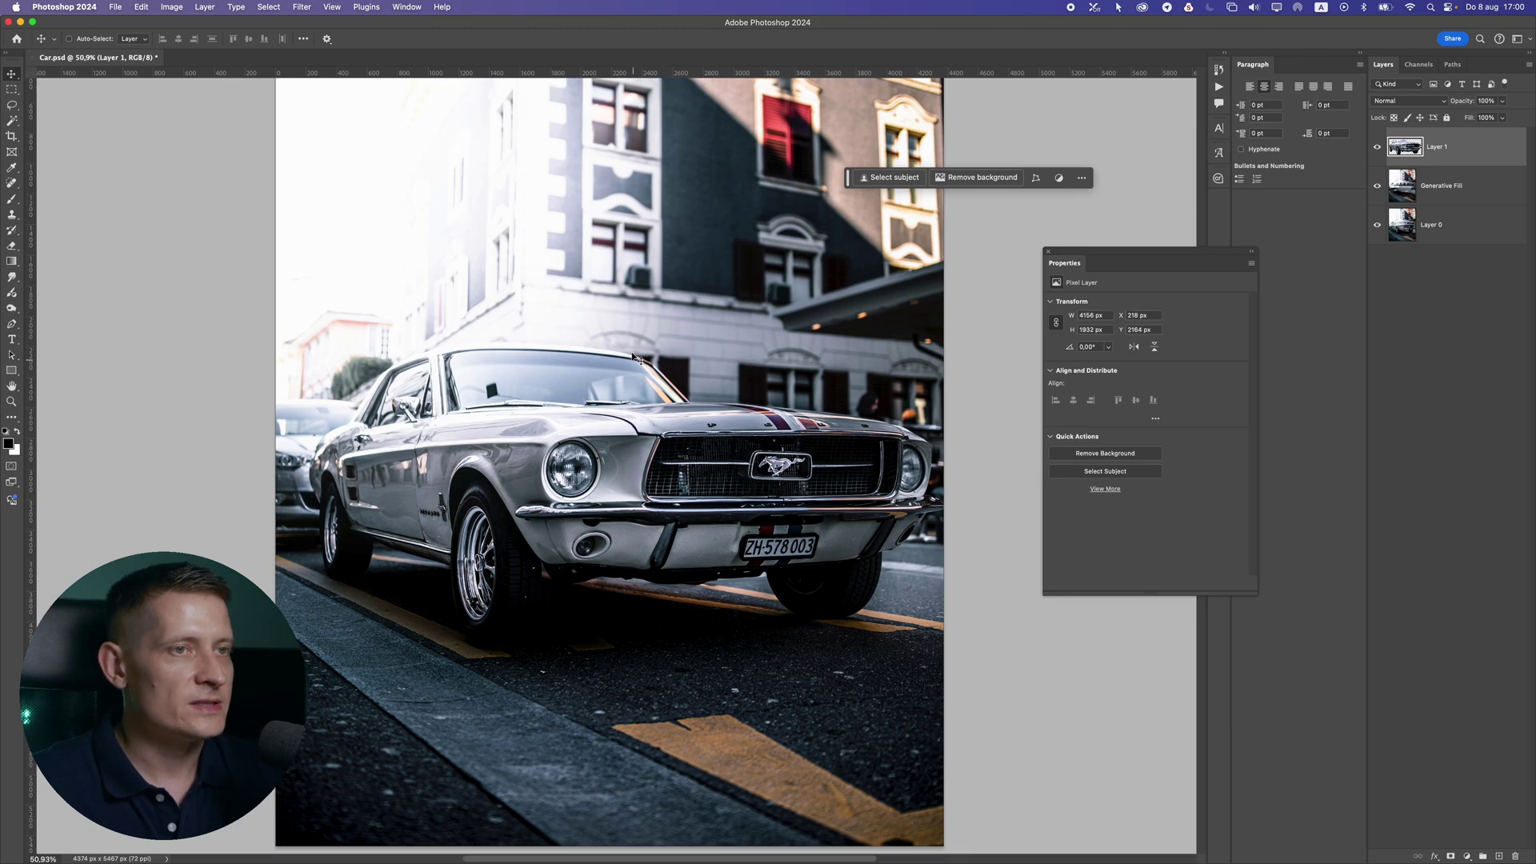
scroll(589, 311, "down", 2)
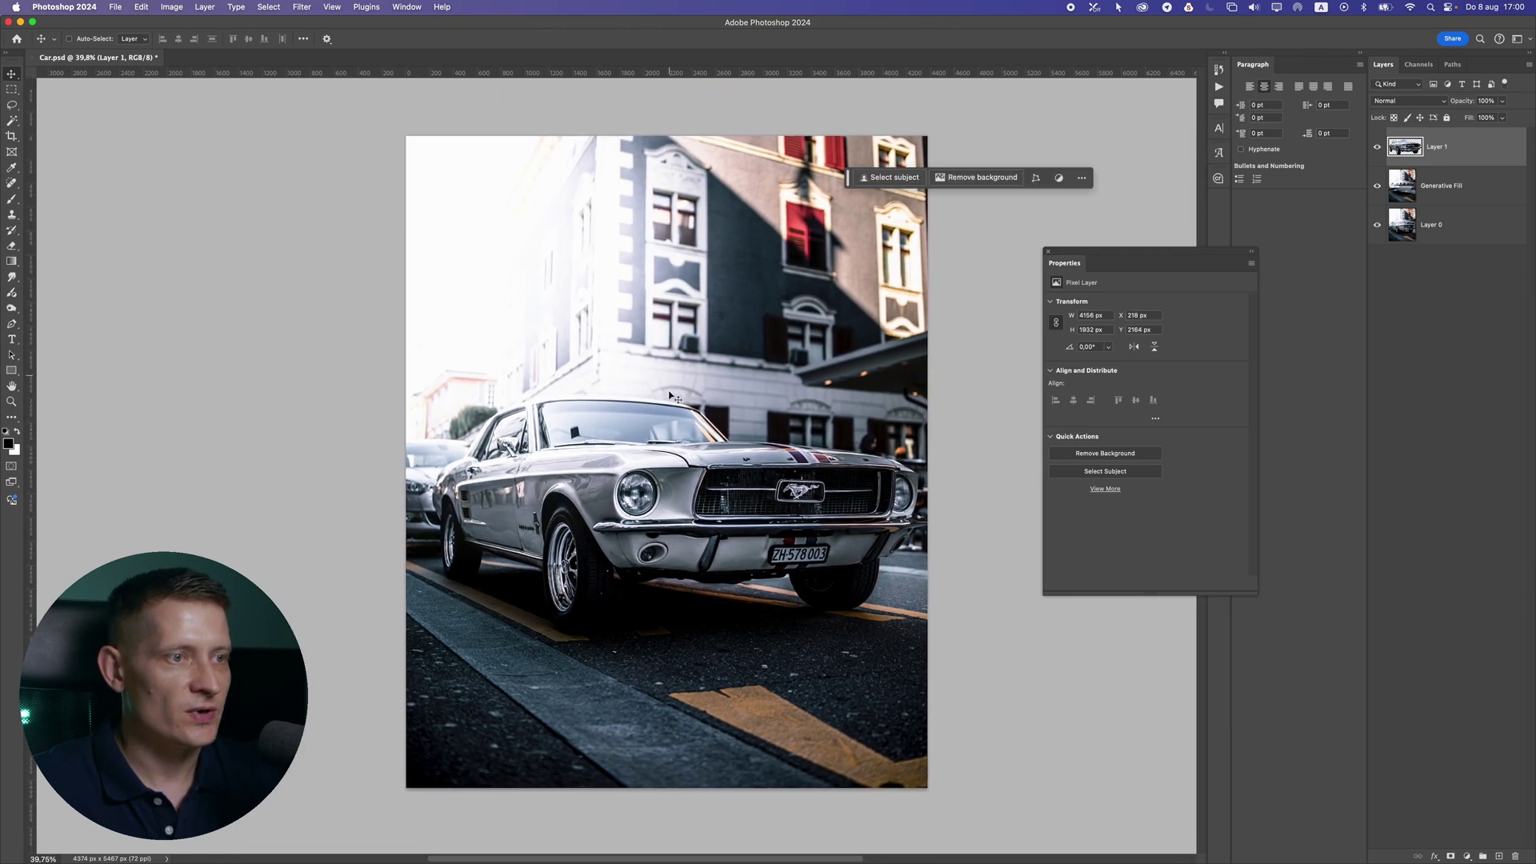
Check the Generative Fill layer by toggling its visibility, and duplicate it
left_click(1479, 178)
left_click(1379, 187)
left_click(1377, 187)
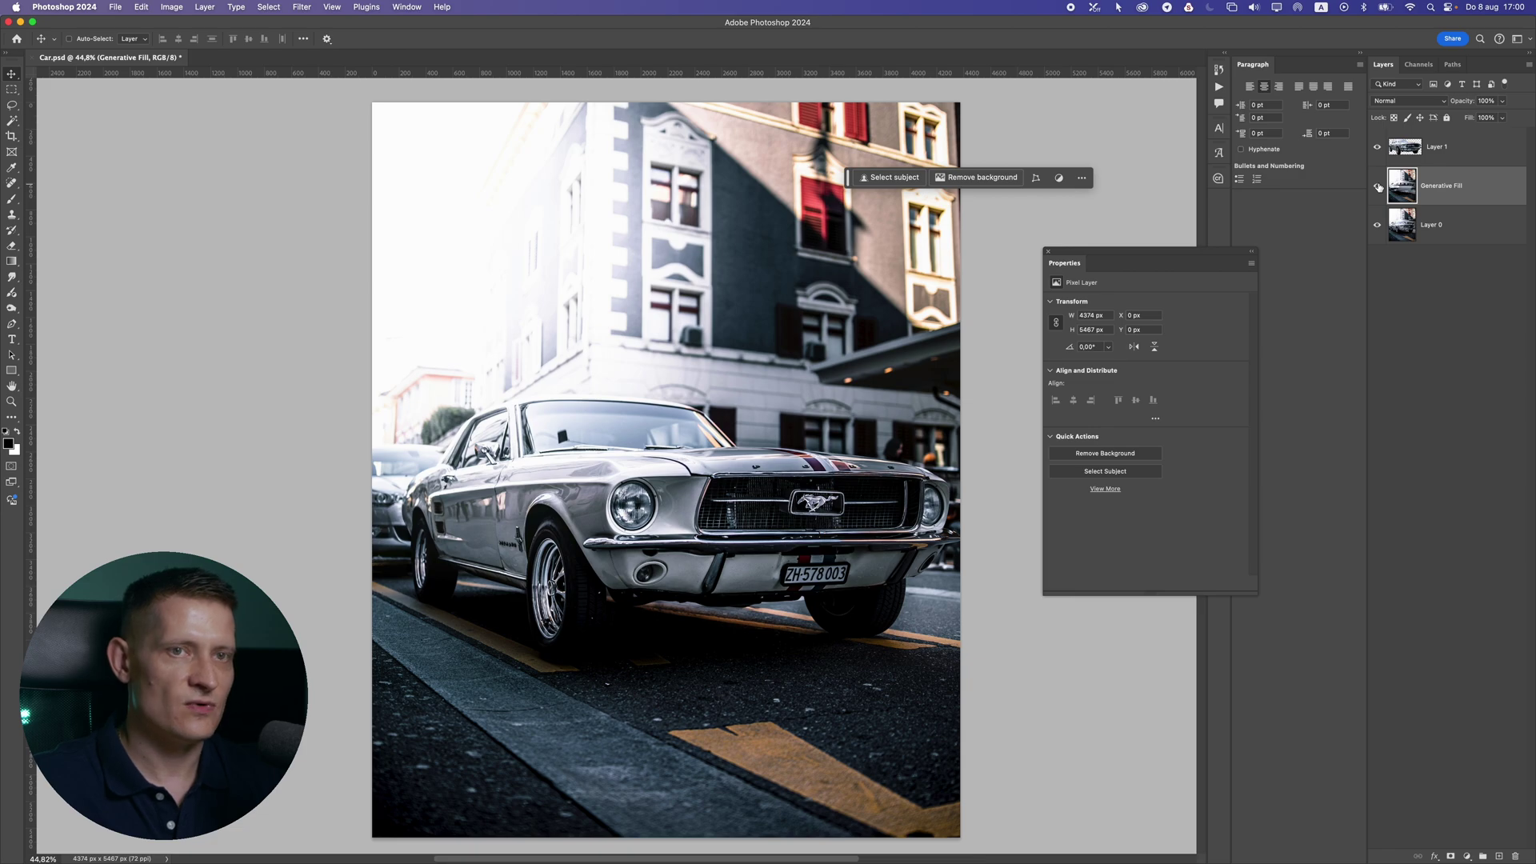
key("super+j")
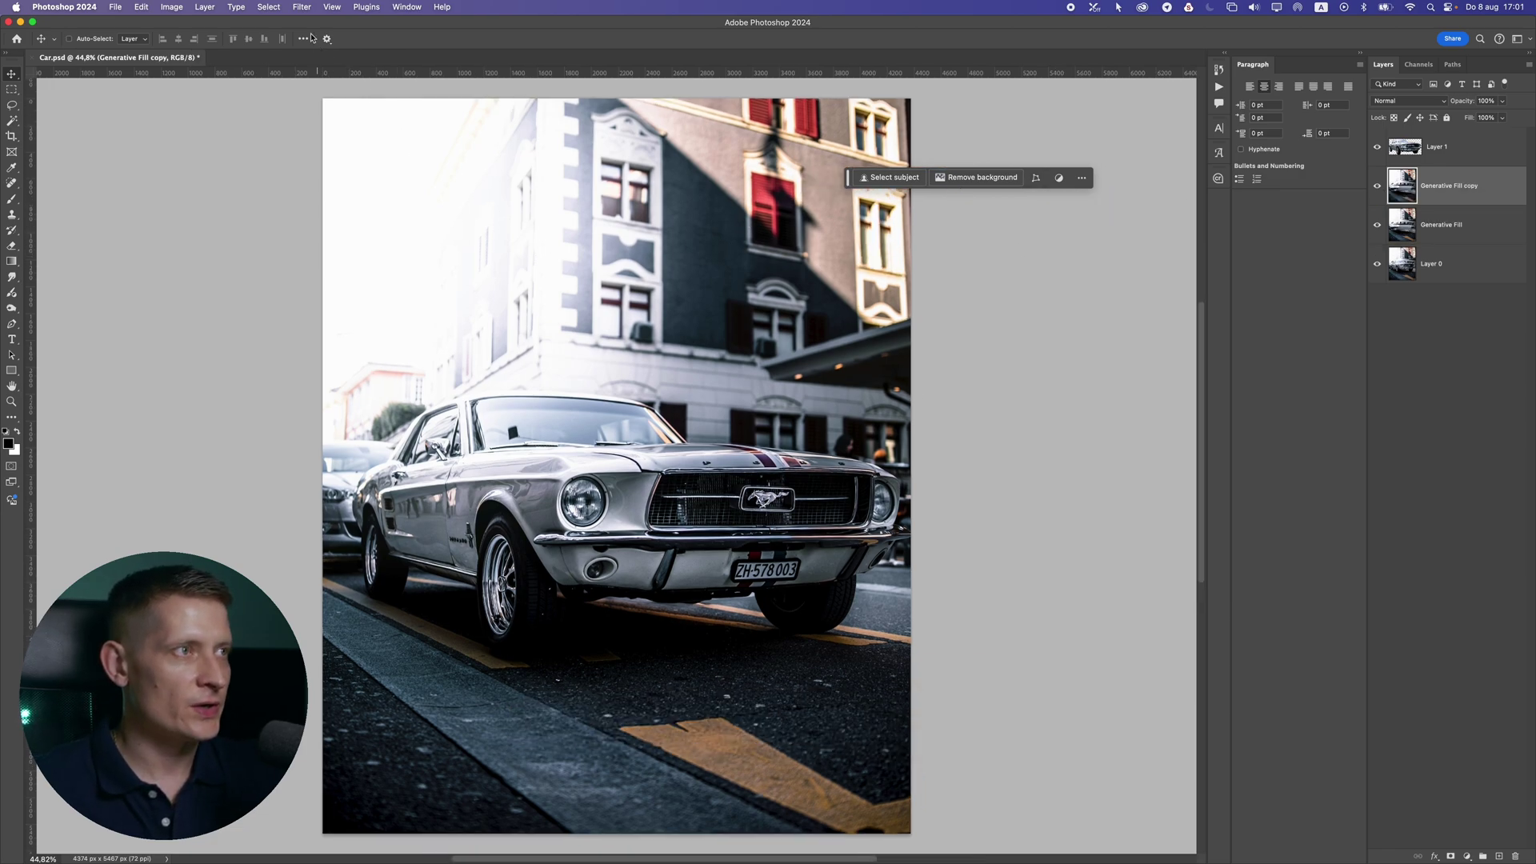
Open the Path Blur filter for the Generative Fill copy layer
left_click(302, 7)
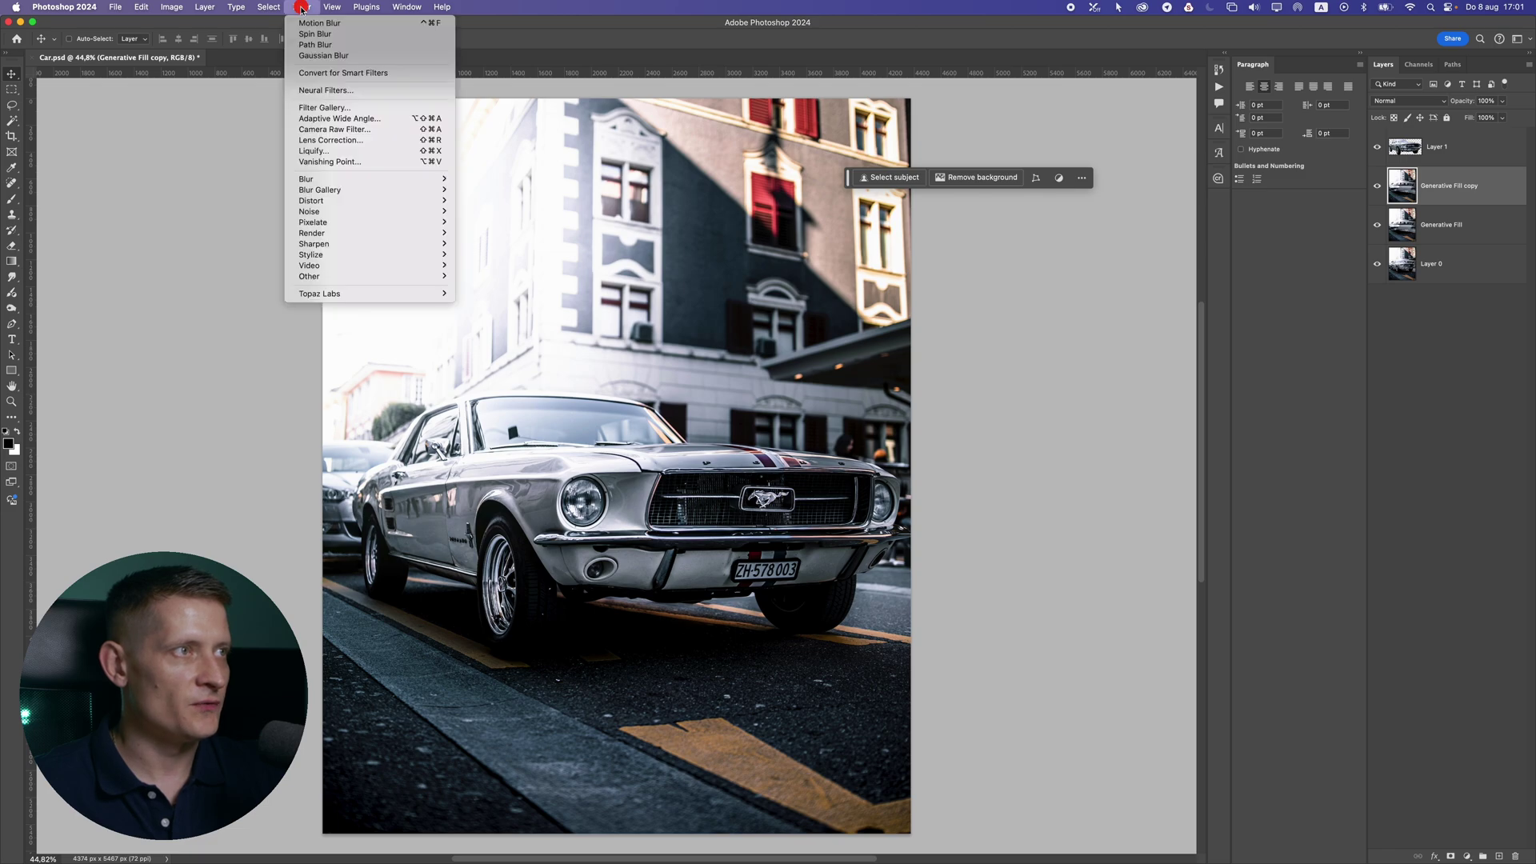
mouse_move(395, 193)
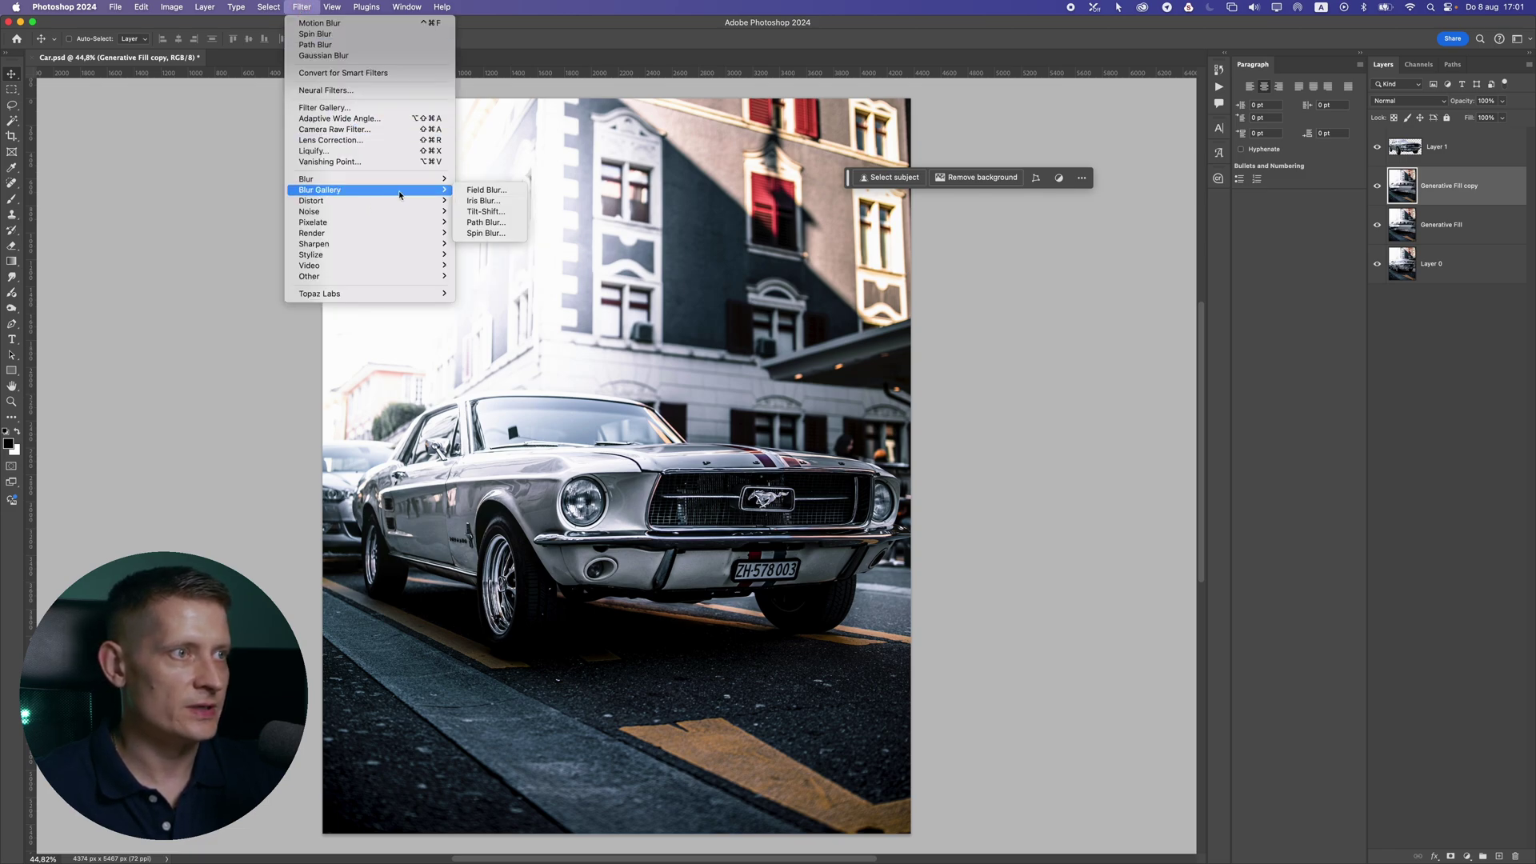
left_click(509, 226)
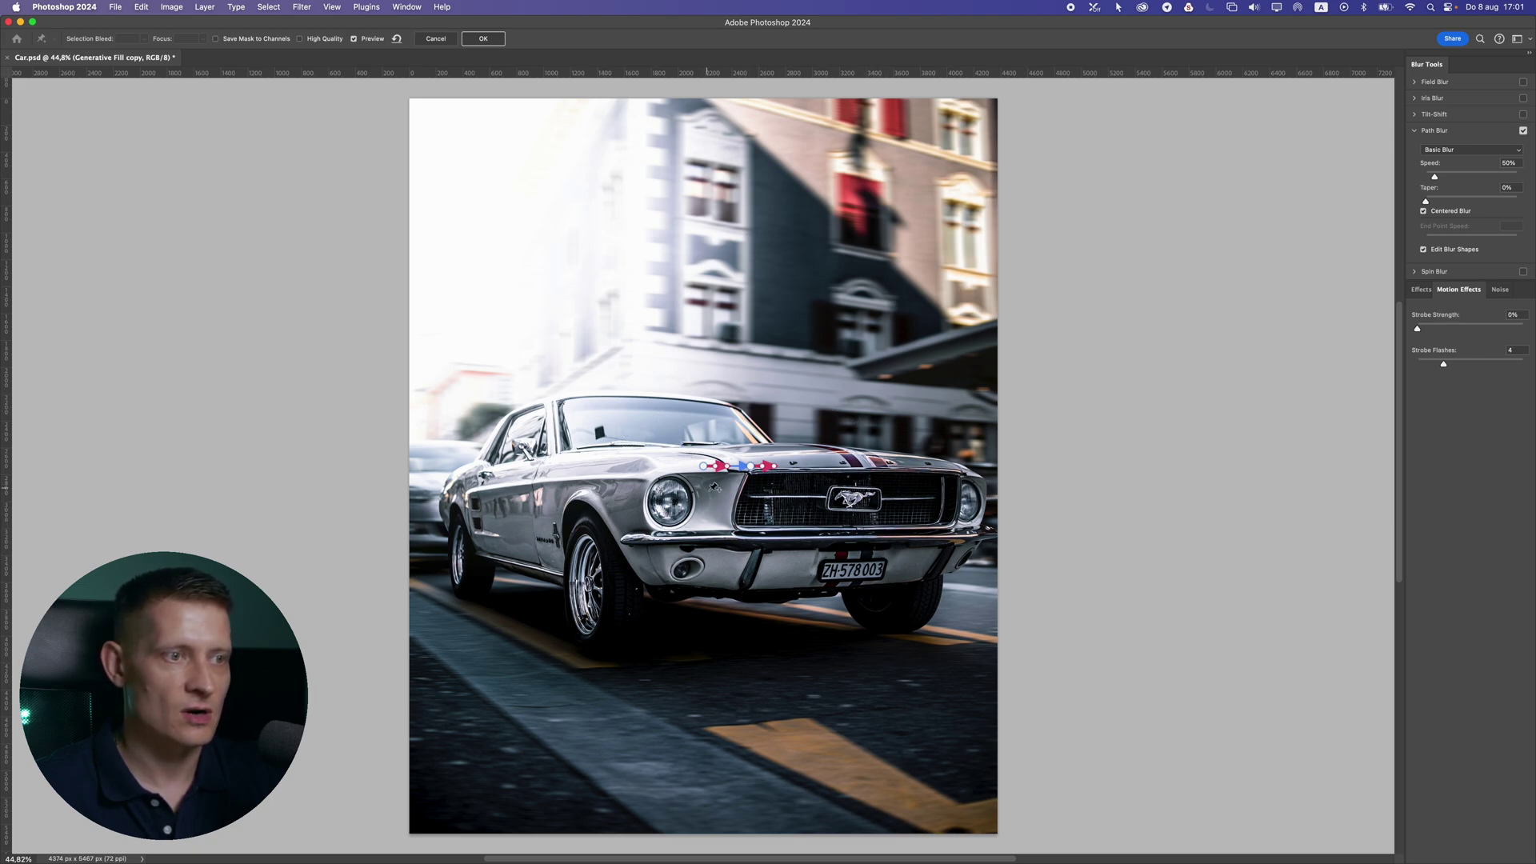
Try moving the default blur path's start point to the car's roof, and delete that path
left_click_drag(705, 468, 553, 410)
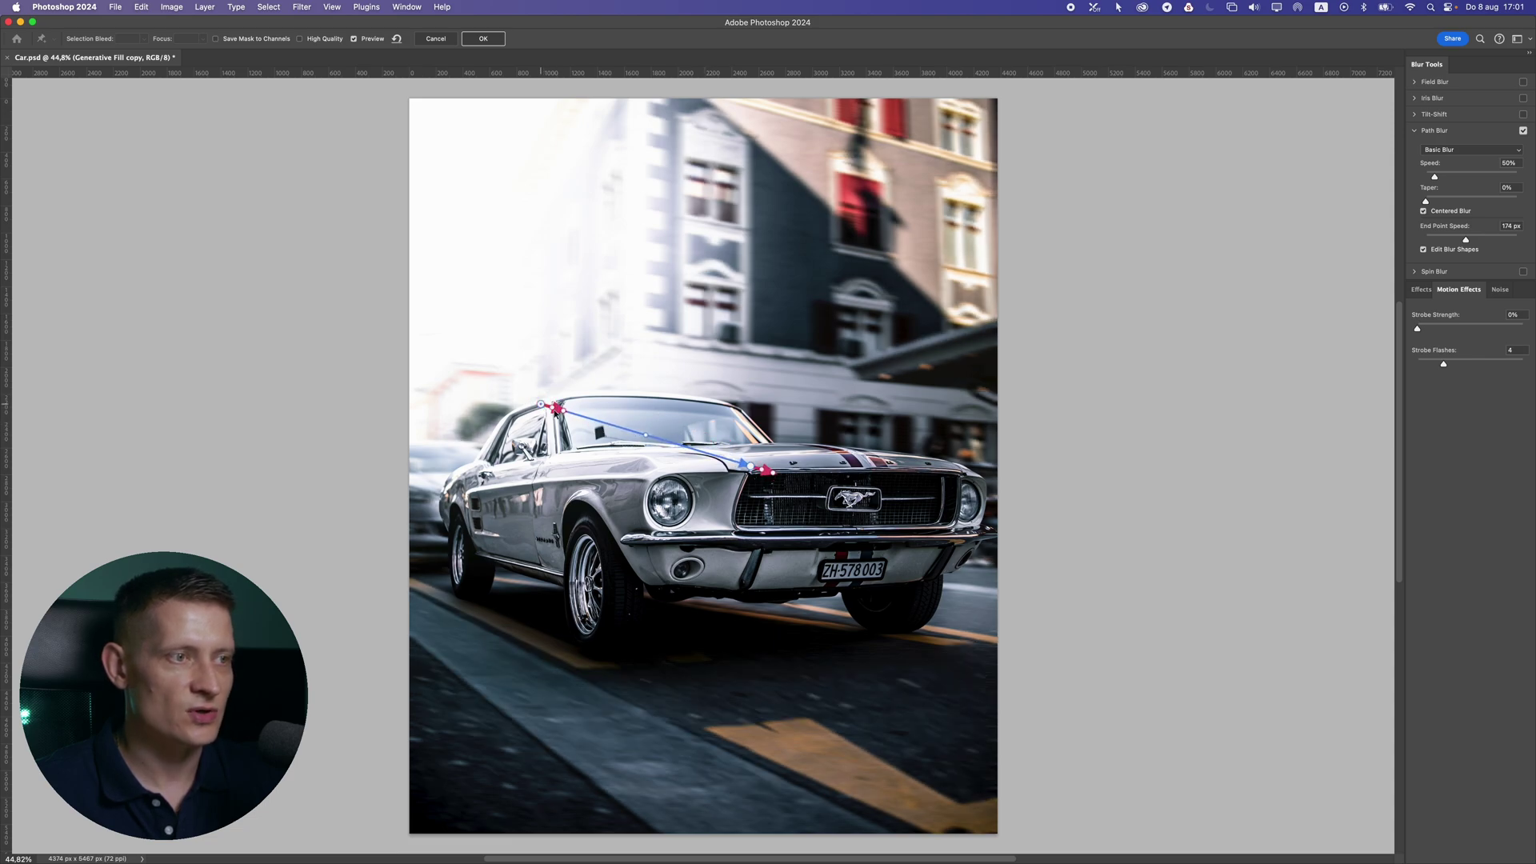
left_click(666, 443)
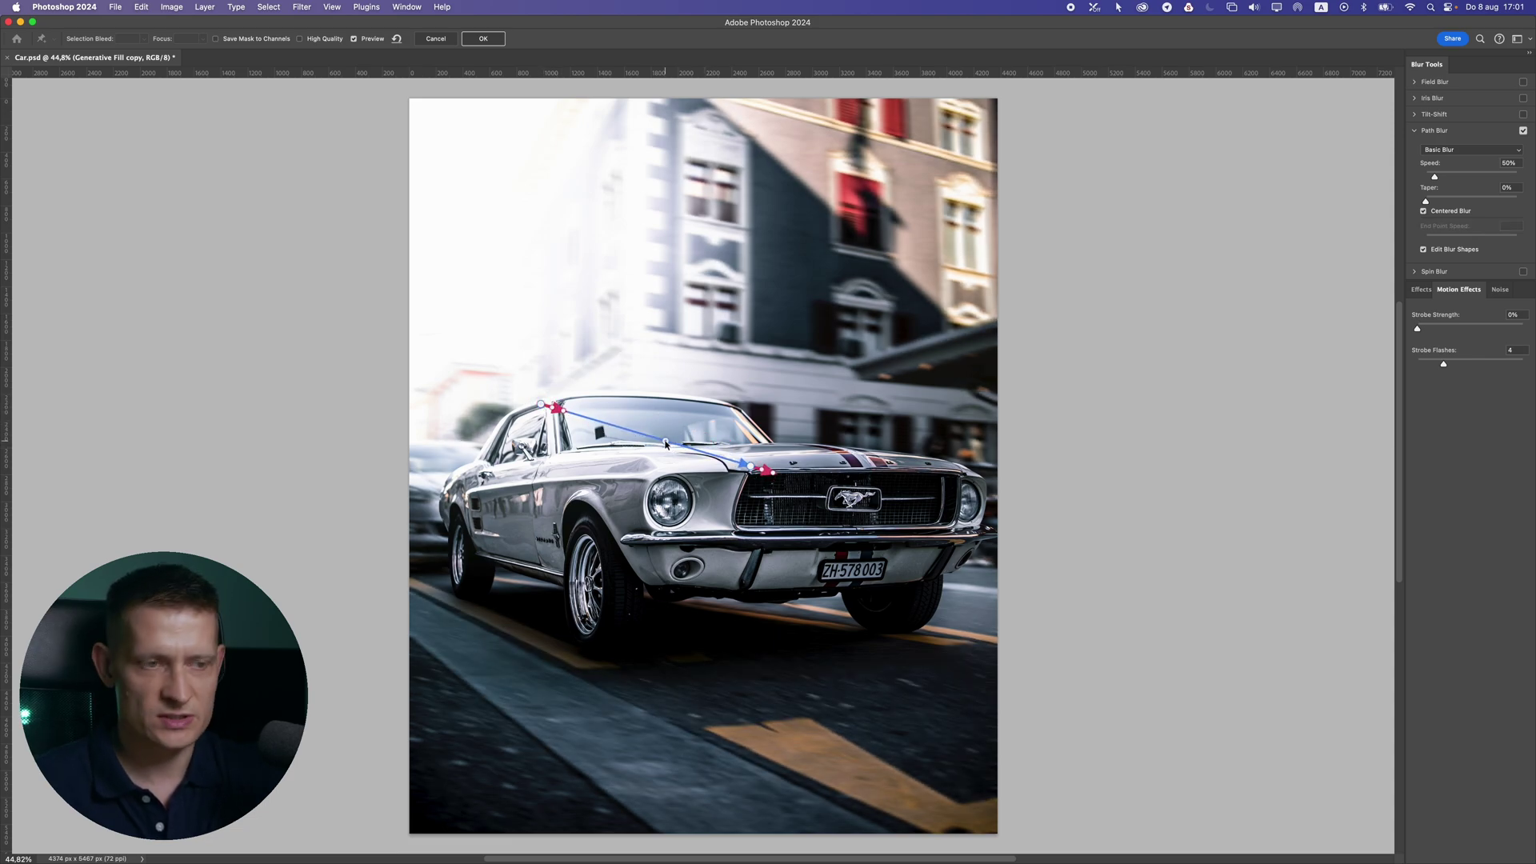
left_click(545, 405)
key("Delete")
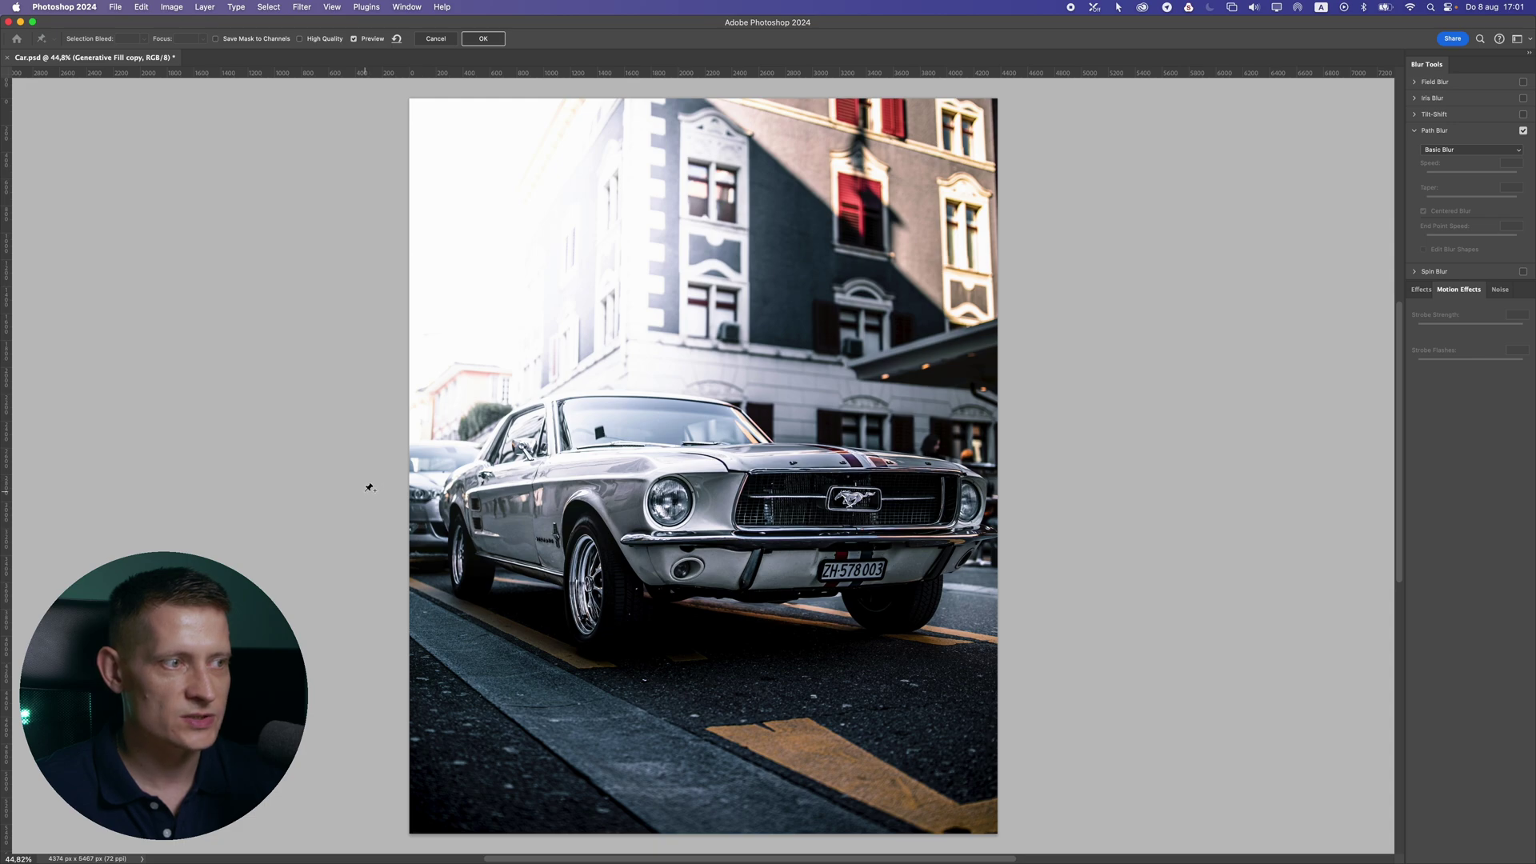
Draw a straight blur path from beyond the photo's left edge, sloping down across the car to beyond the right edge
left_click(319, 496)
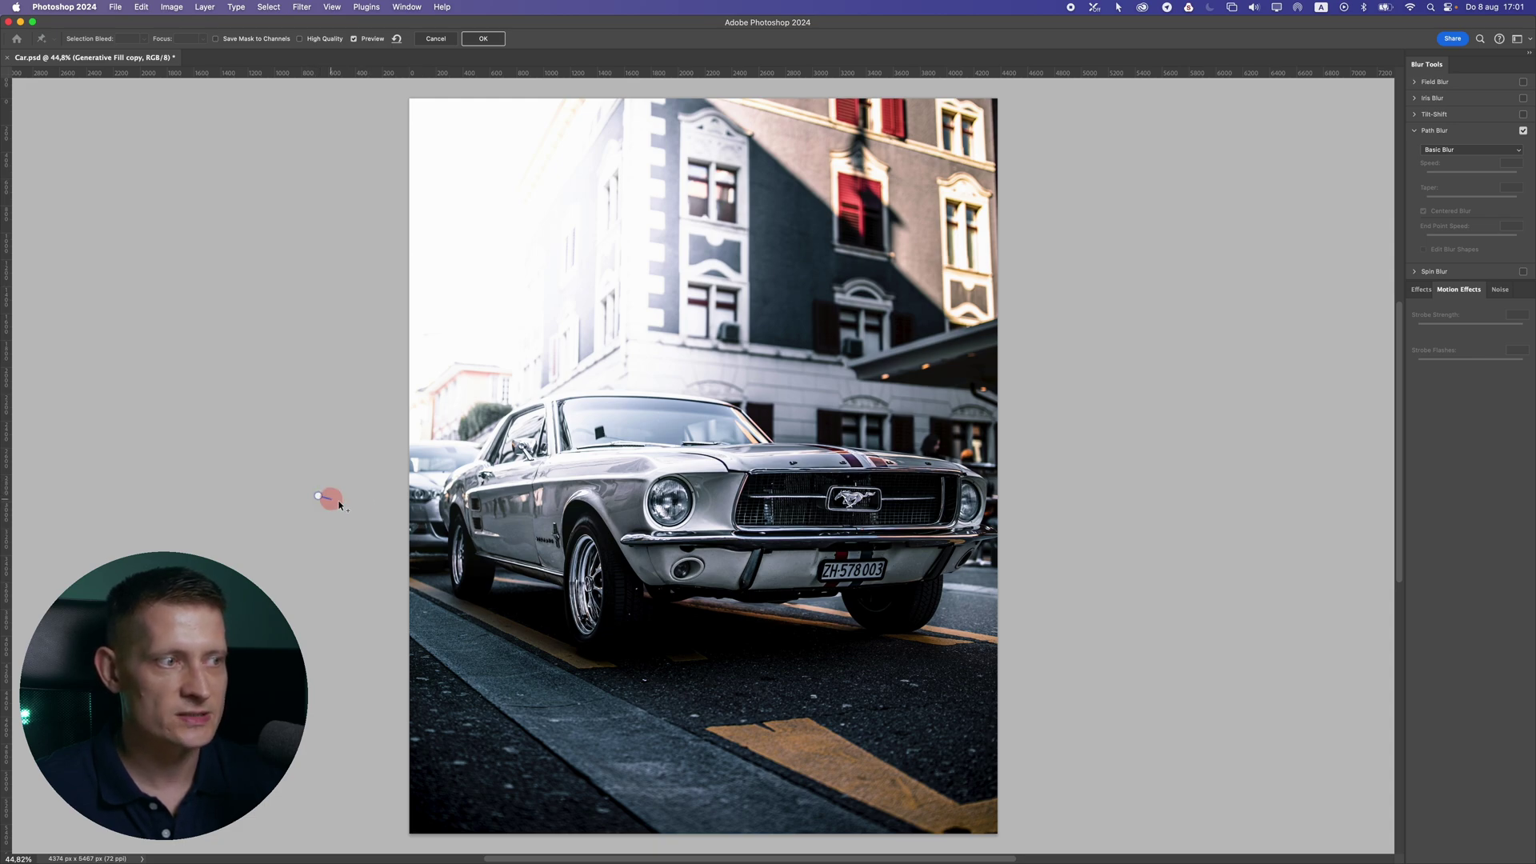
left_click(1280, 612)
key("Return")
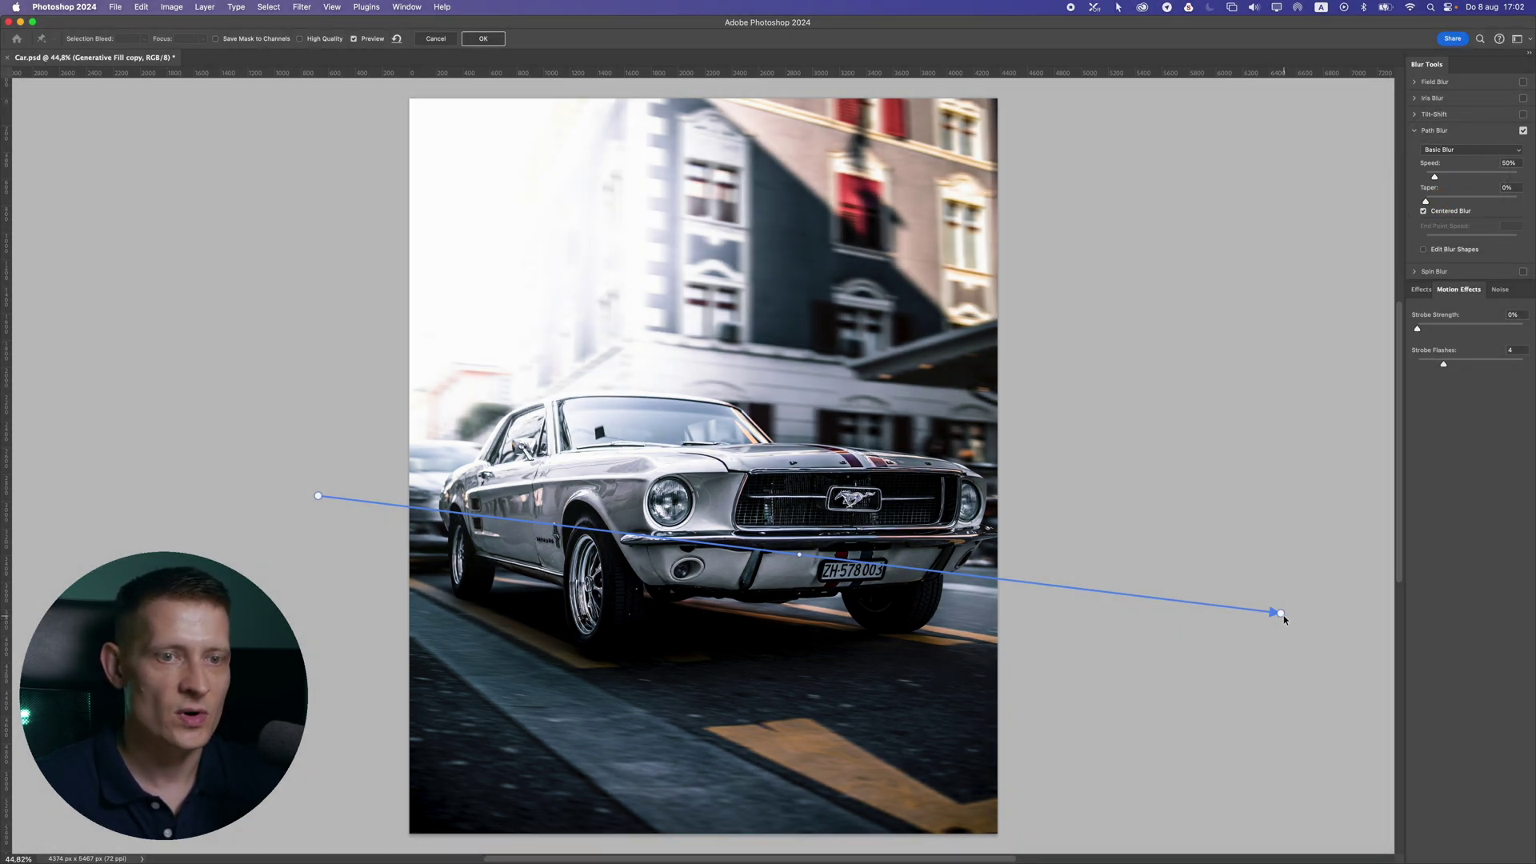
Lower the End Point Speed at the path's arrow end to about 18 px and shift the path's start point slightly
left_click(1280, 614)
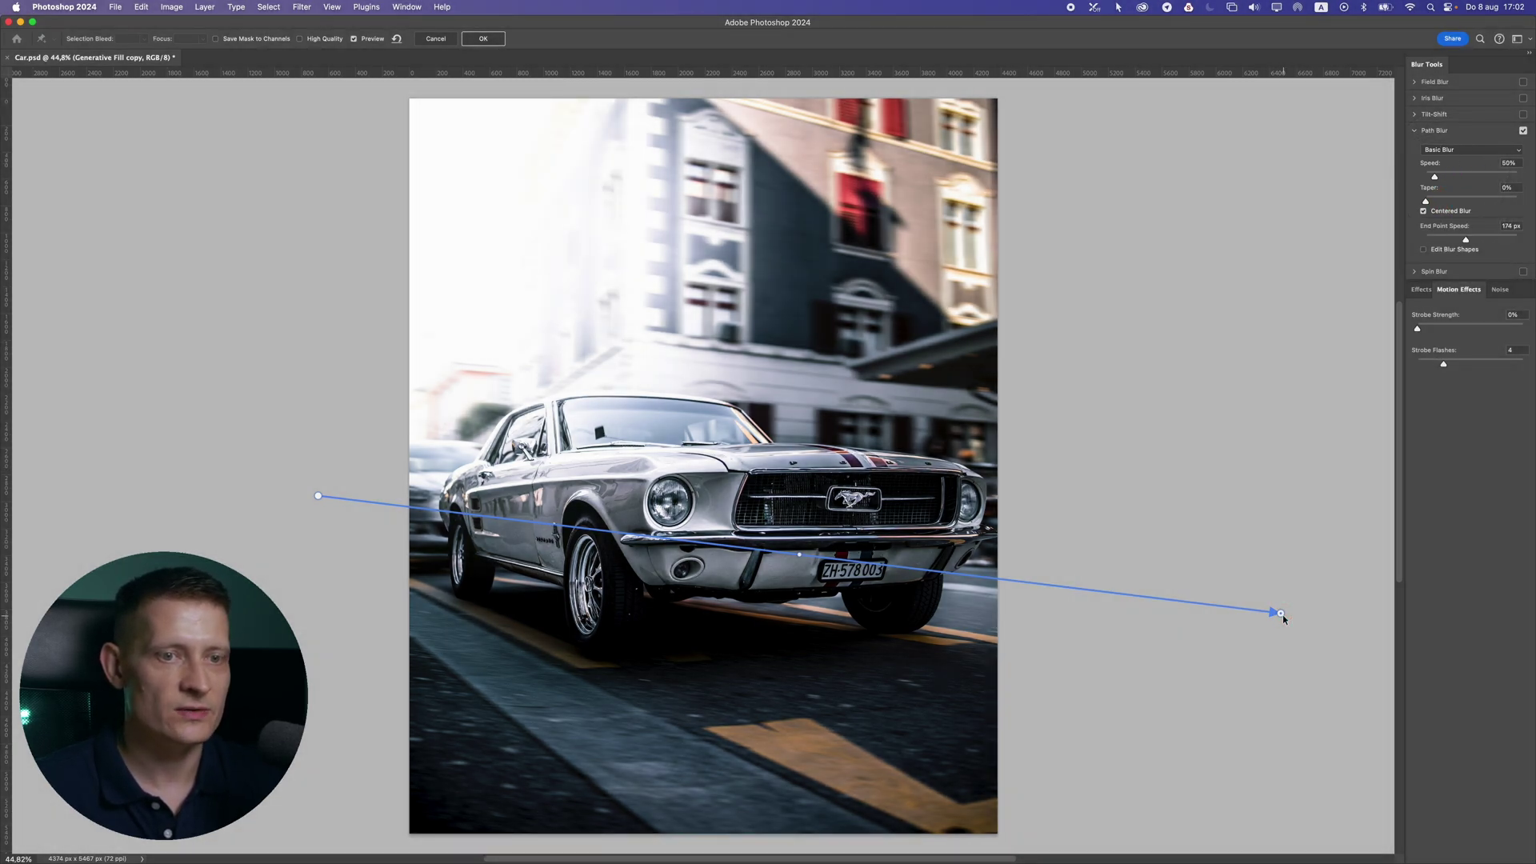
mouse_move(1458, 240)
left_mouse_down()
mouse_move(1438, 240)
mouse_move(1499, 242)
mouse_move(1447, 242)
left_mouse_up()
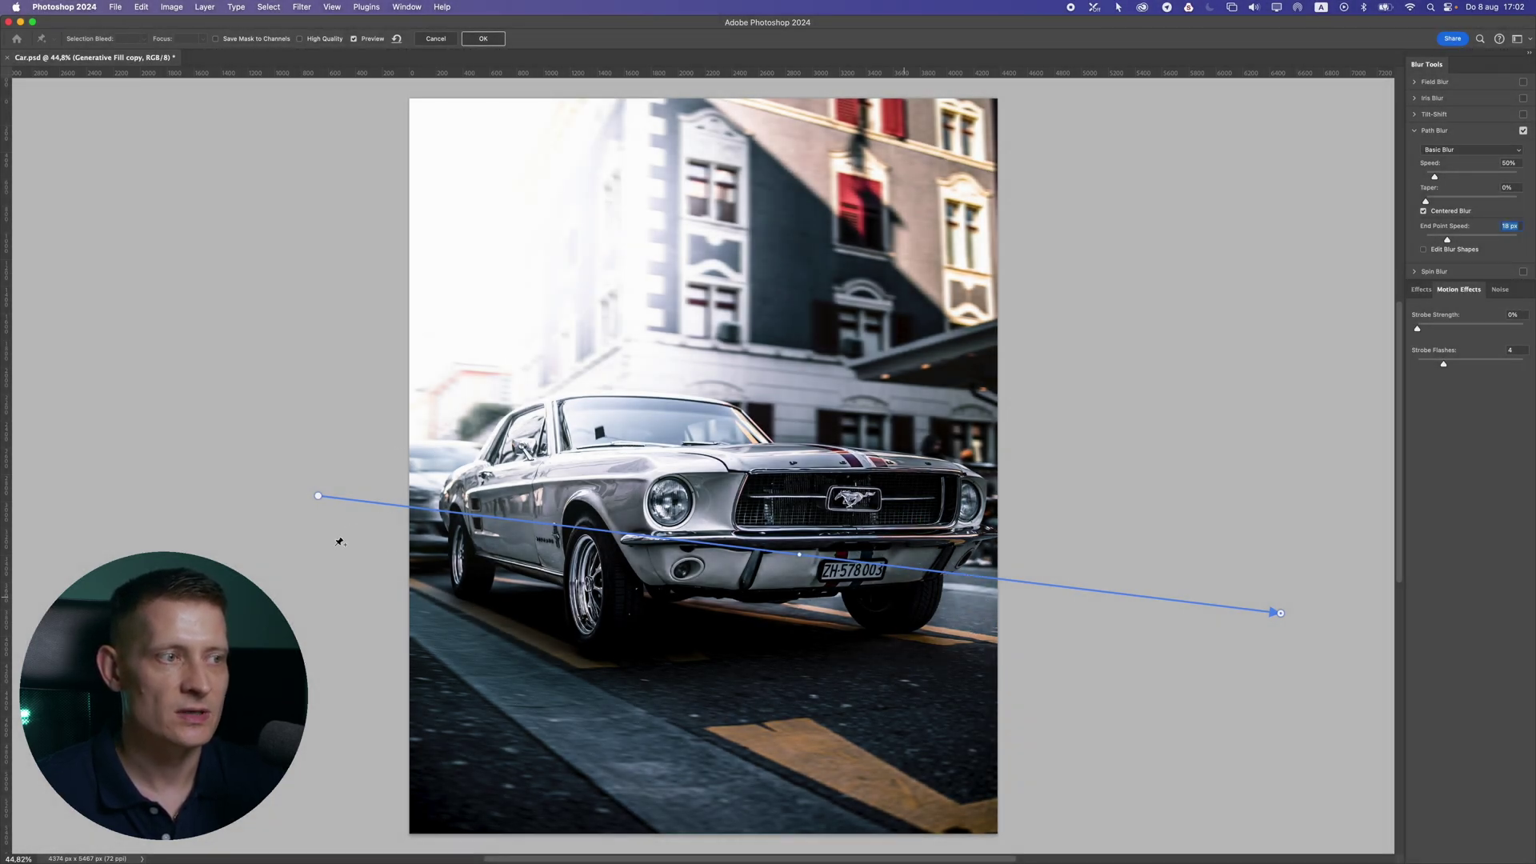
left_click_drag(320, 498, 324, 502)
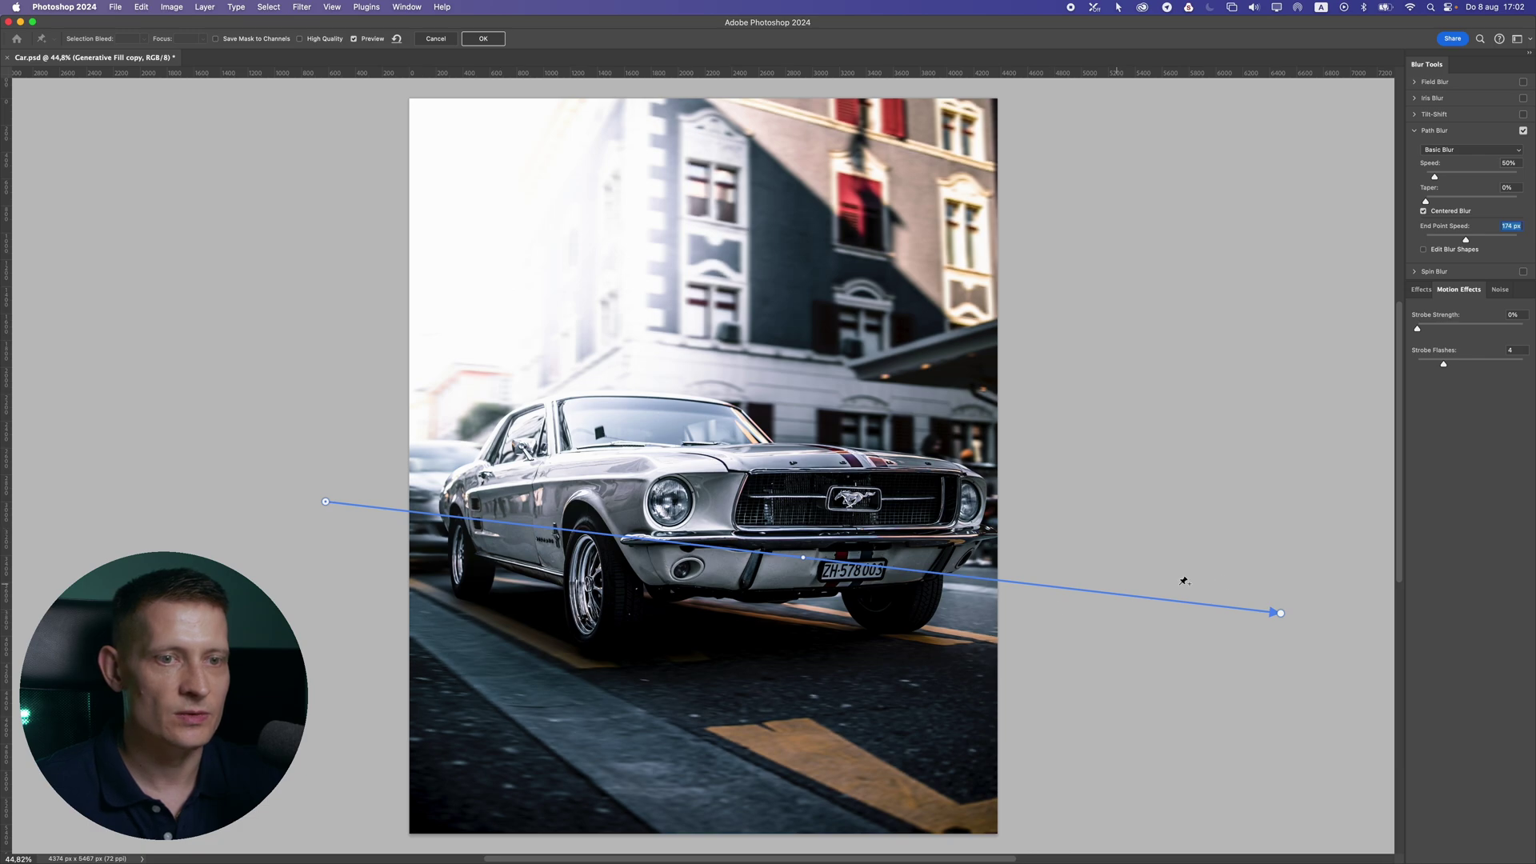
Raise the End Point Speed at the blur path's arrow end to 231 px and move its start point to just beside the photo's left edge
left_click(1279, 613)
left_click_drag(1465, 239, 1478, 243)
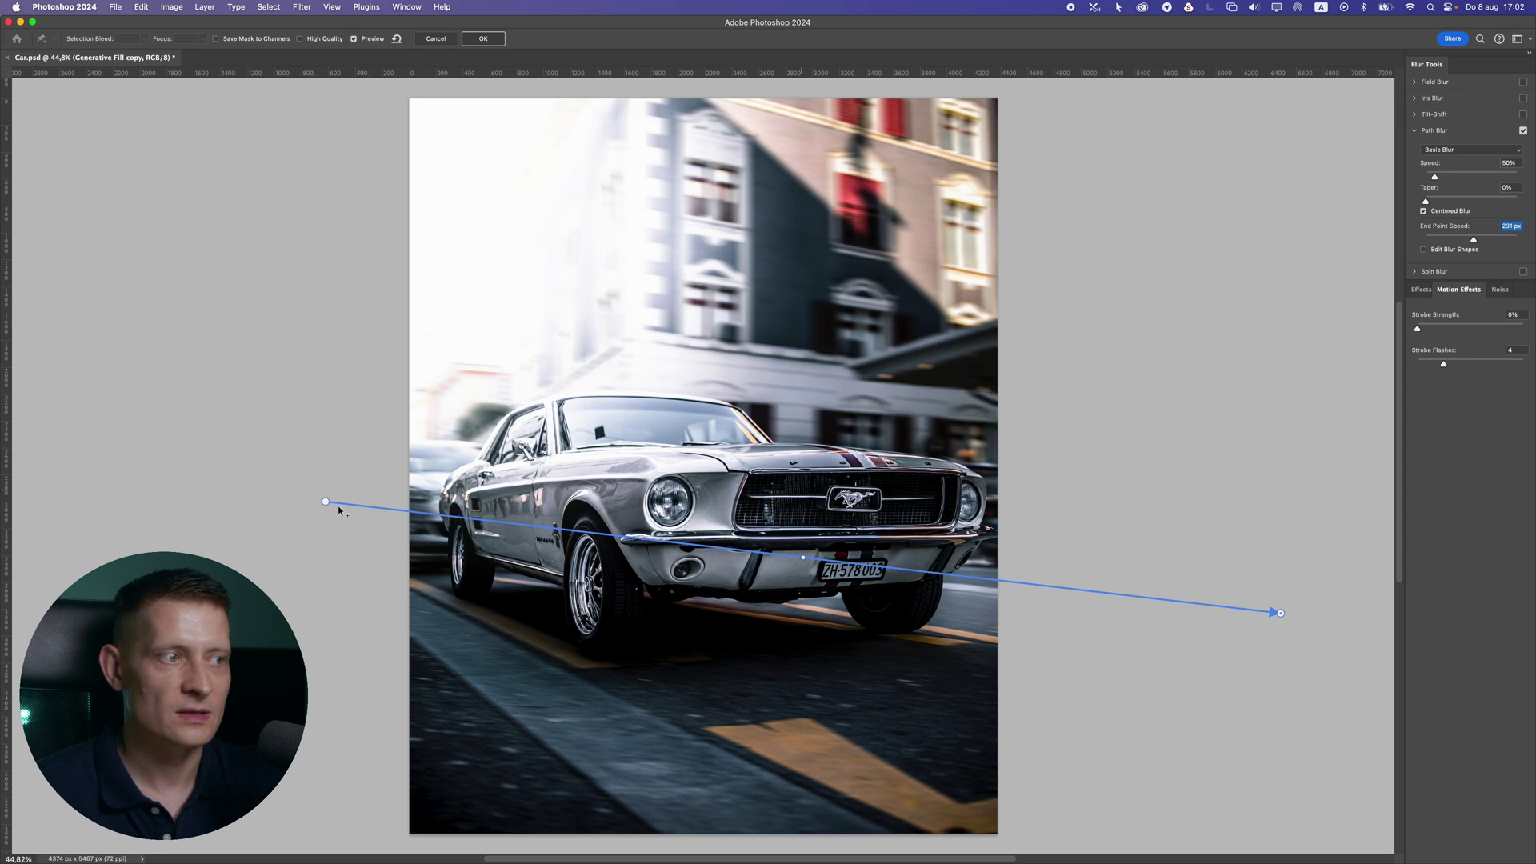
left_click_drag(325, 496, 399, 504)
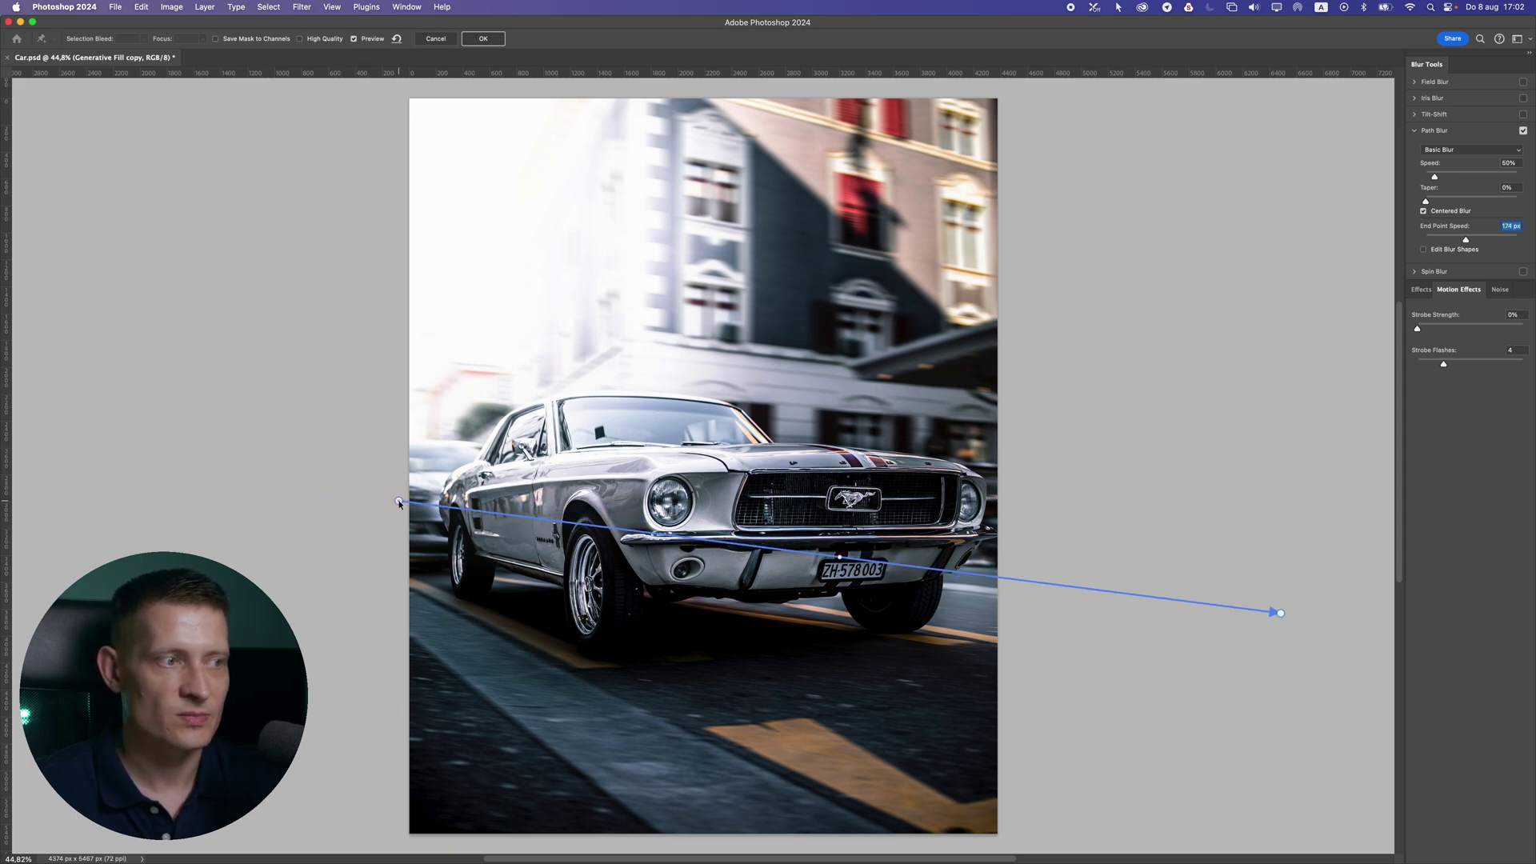
Set the End Point Speed to about 20 px at the path's start and 285 px at its arrow end, with overall Speed at 56%
mouse_move(1451, 238)
left_mouse_down()
mouse_move(1437, 239)
mouse_move(1452, 242)
left_mouse_up()
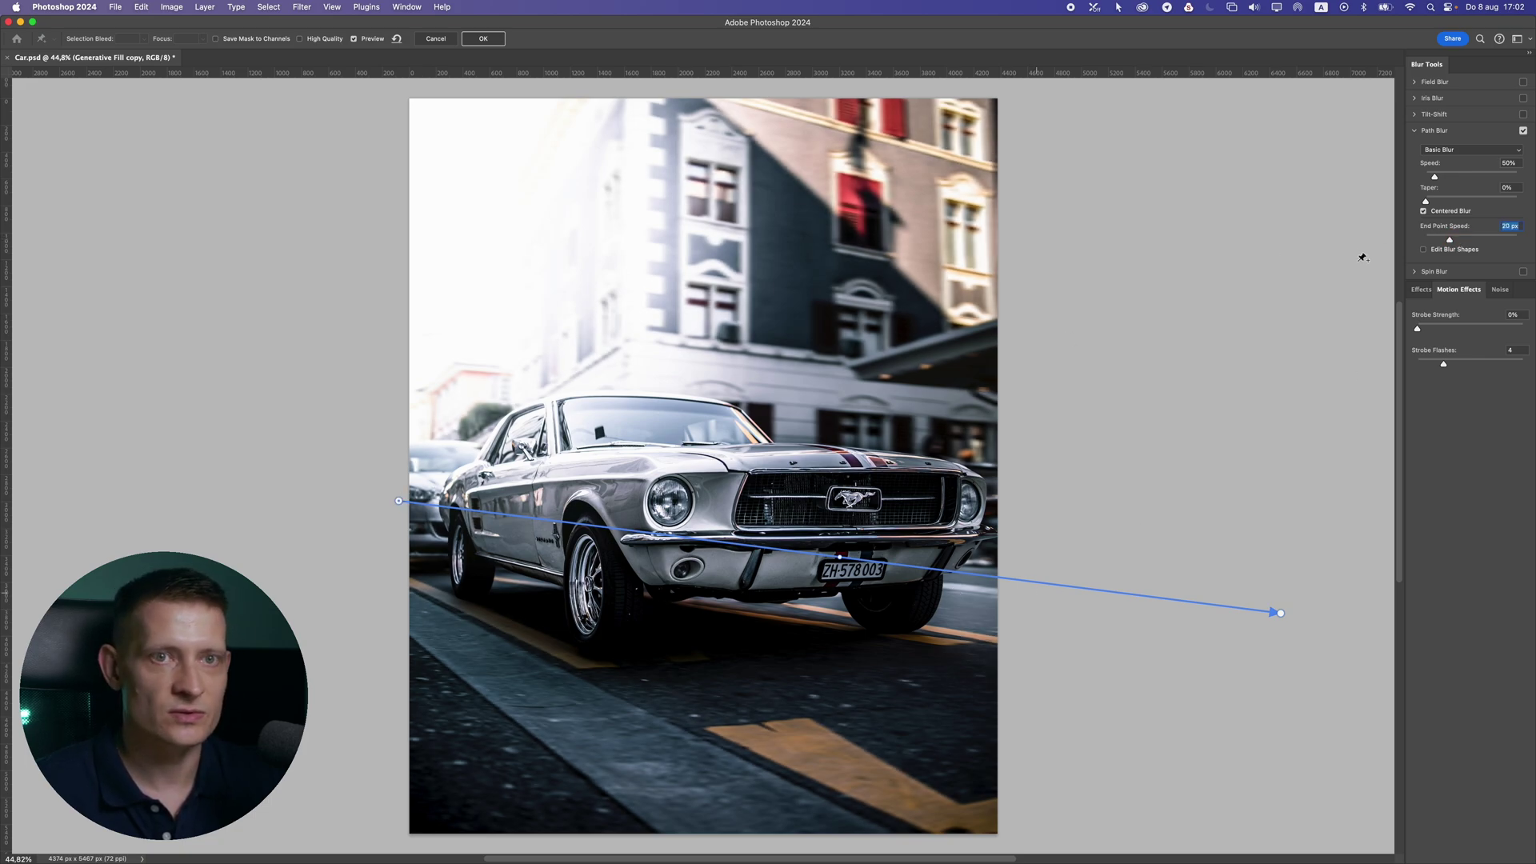
left_click(1465, 240)
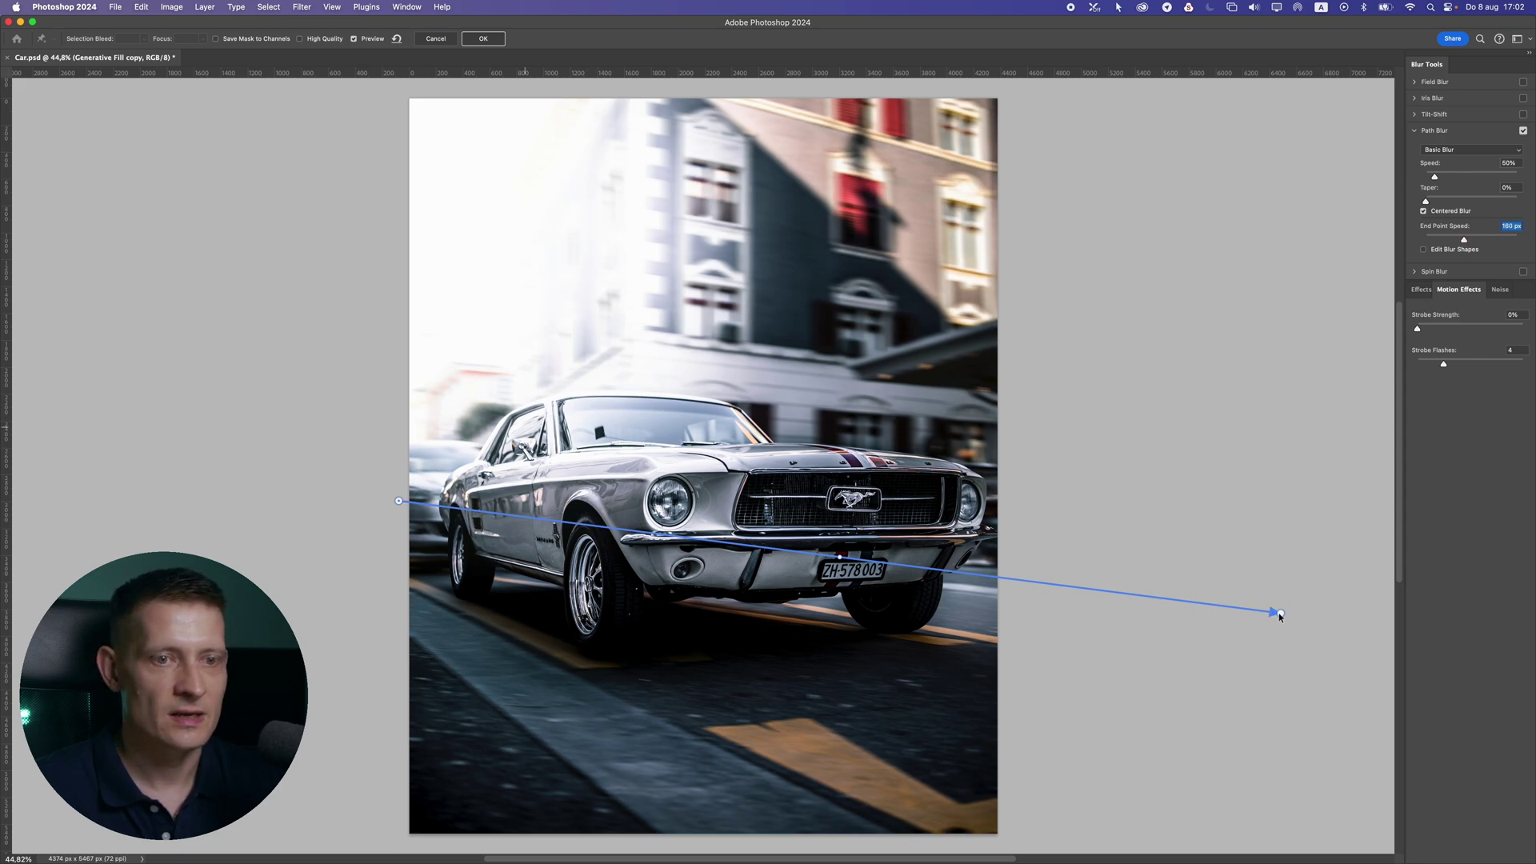
type("230")
key("Return")
left_click(1479, 241)
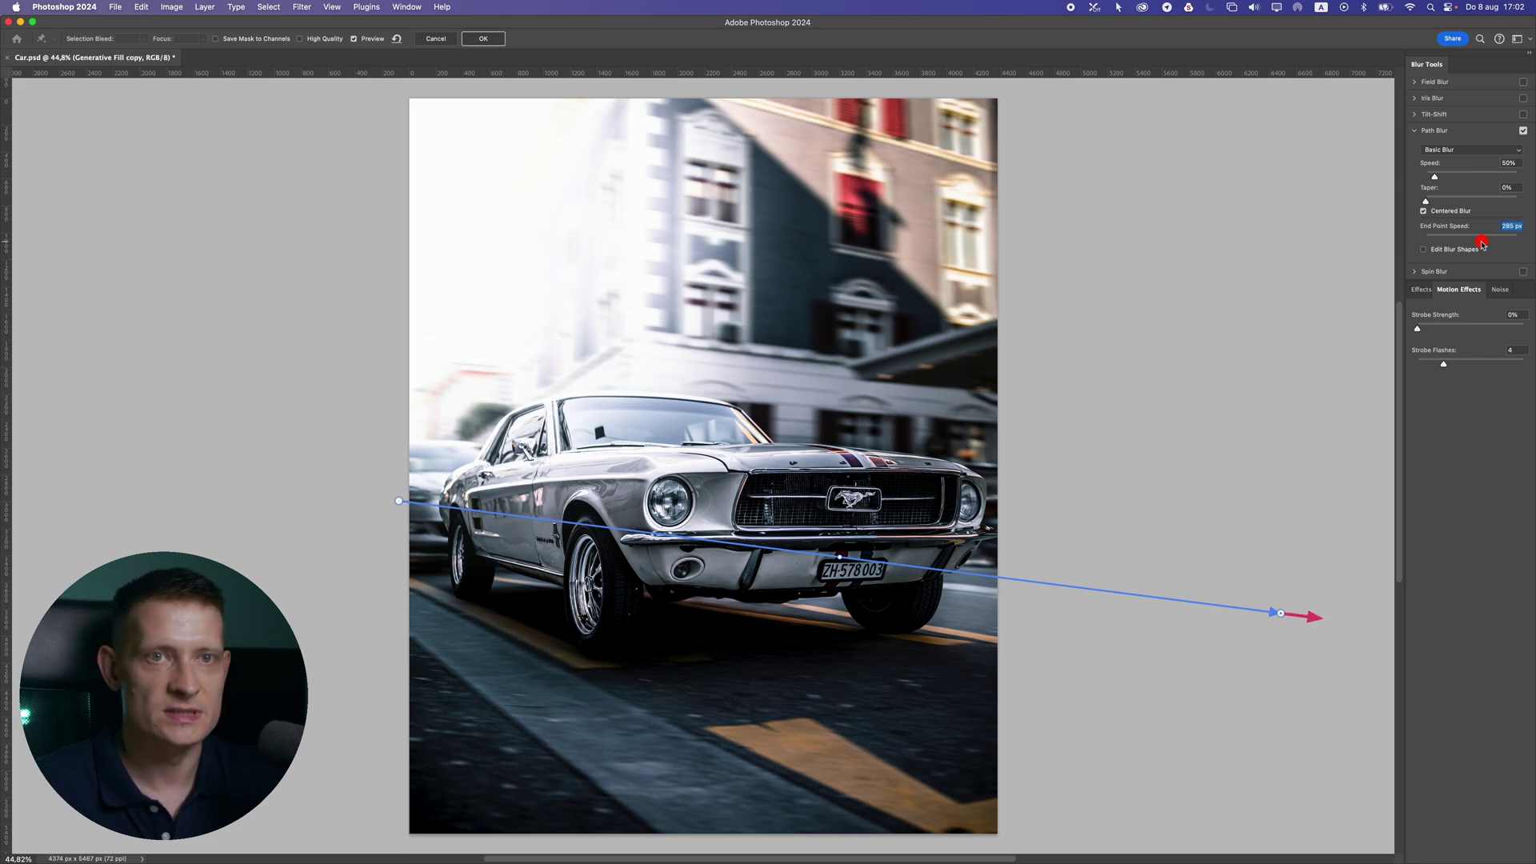
left_click_drag(1438, 178, 1437, 179)
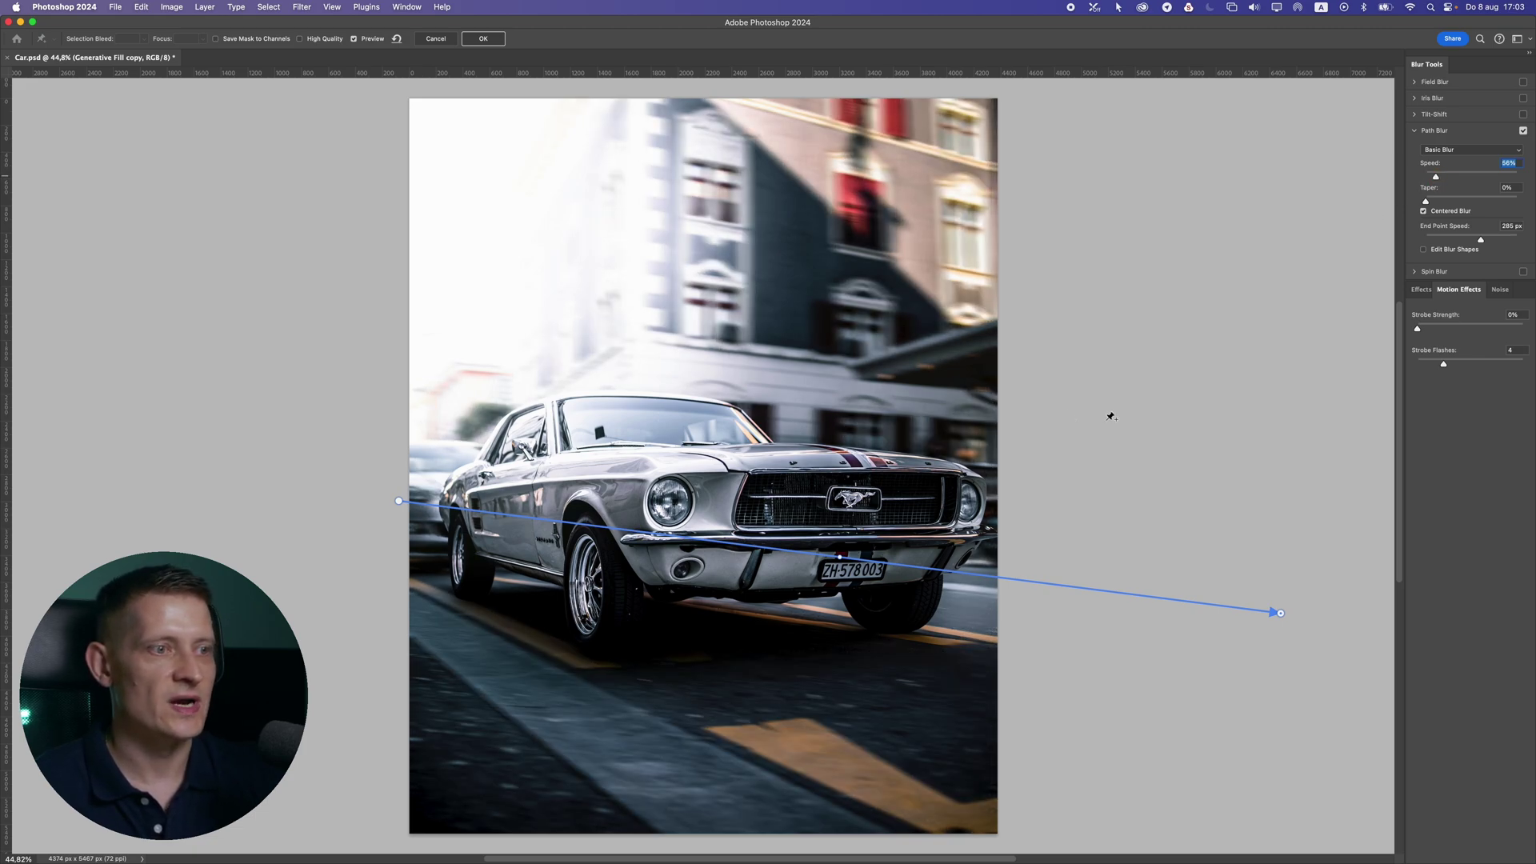
Draw a second, steeper blur path from just below the first path's start, across the front wheel, to beyond the photo's lower right corner
scroll(364, 509, "down", 2)
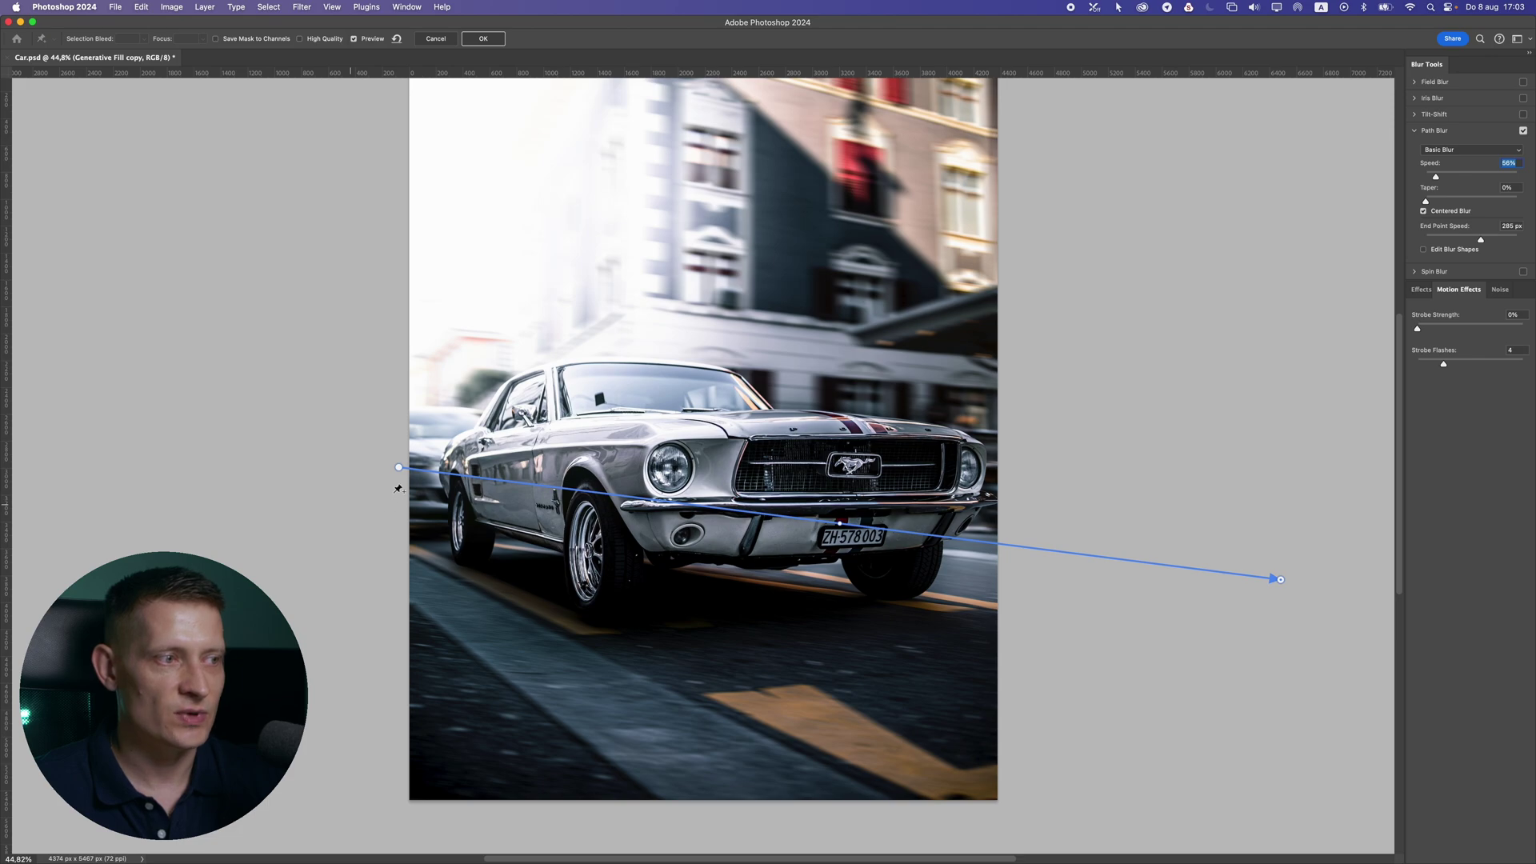
left_click_drag(395, 505, 1281, 818)
left_click(1273, 796)
key("Escape")
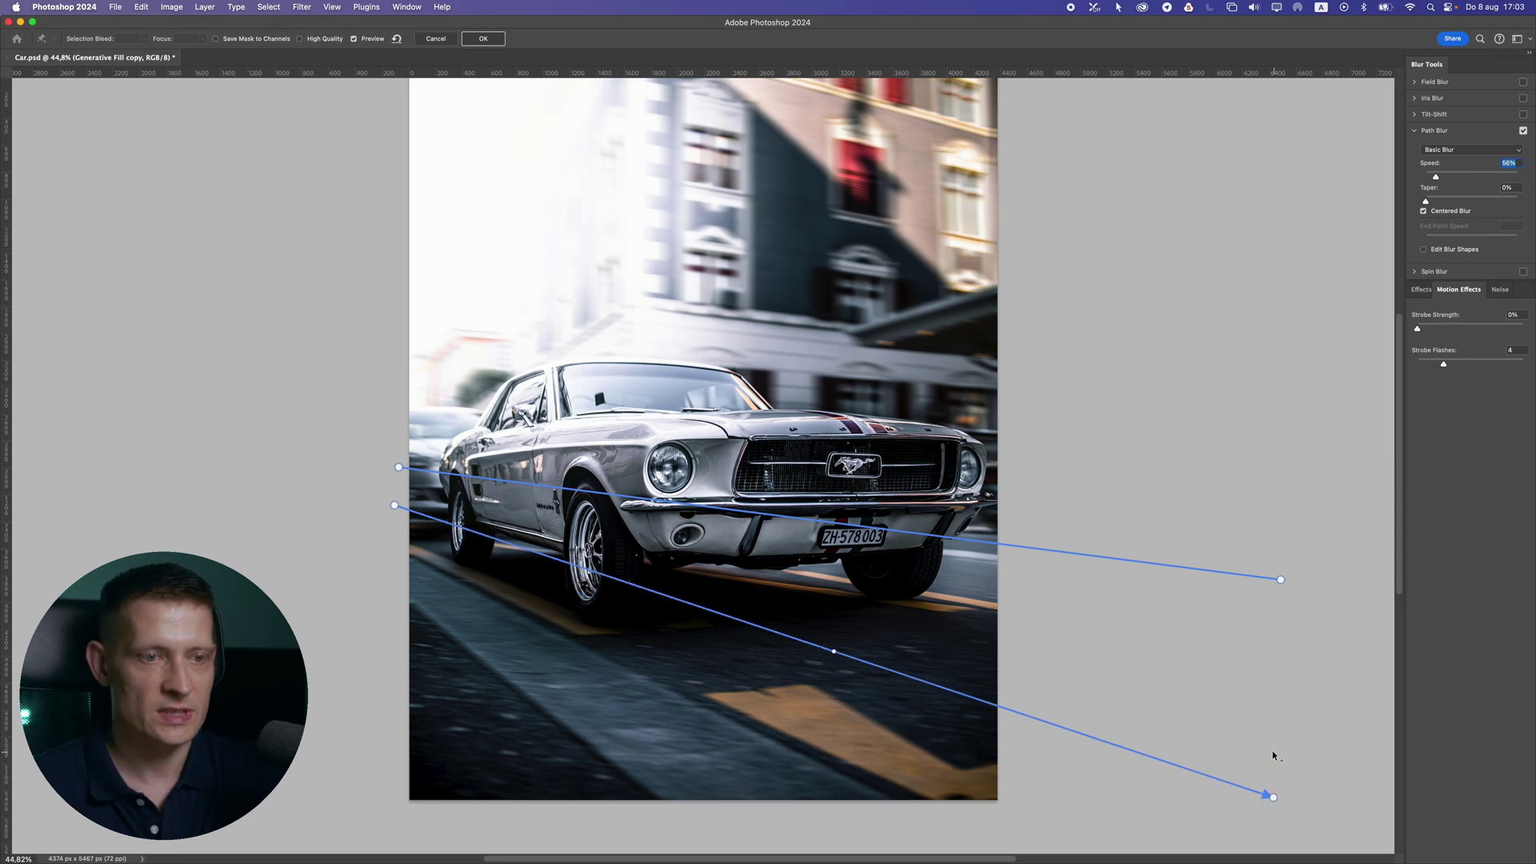
Match the second path's End Point Speeds to those of the first path, with 284 px at the arrow end
left_click(1273, 792)
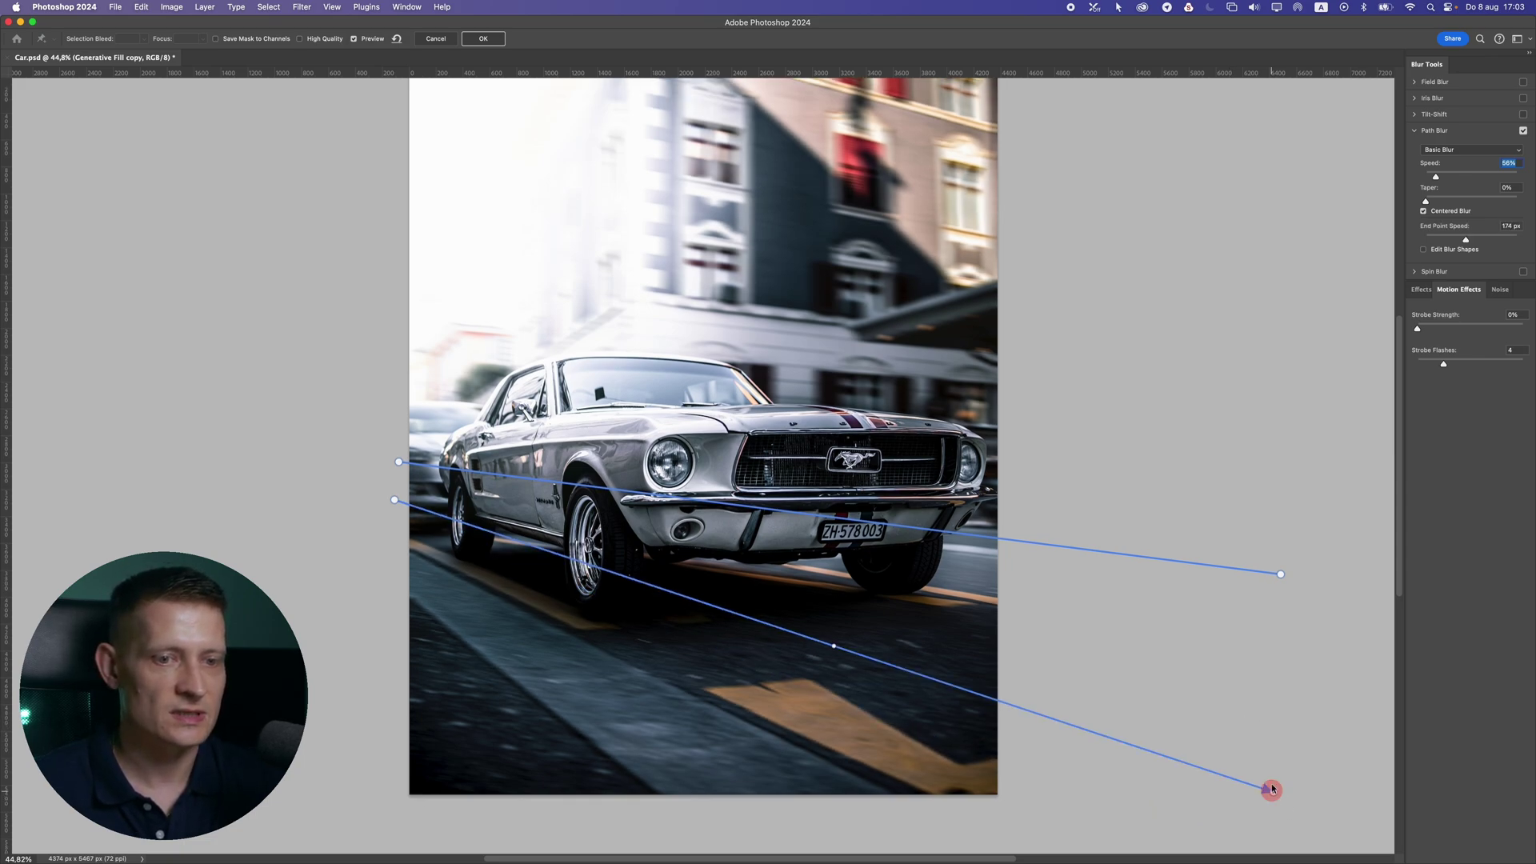
left_click(1280, 574)
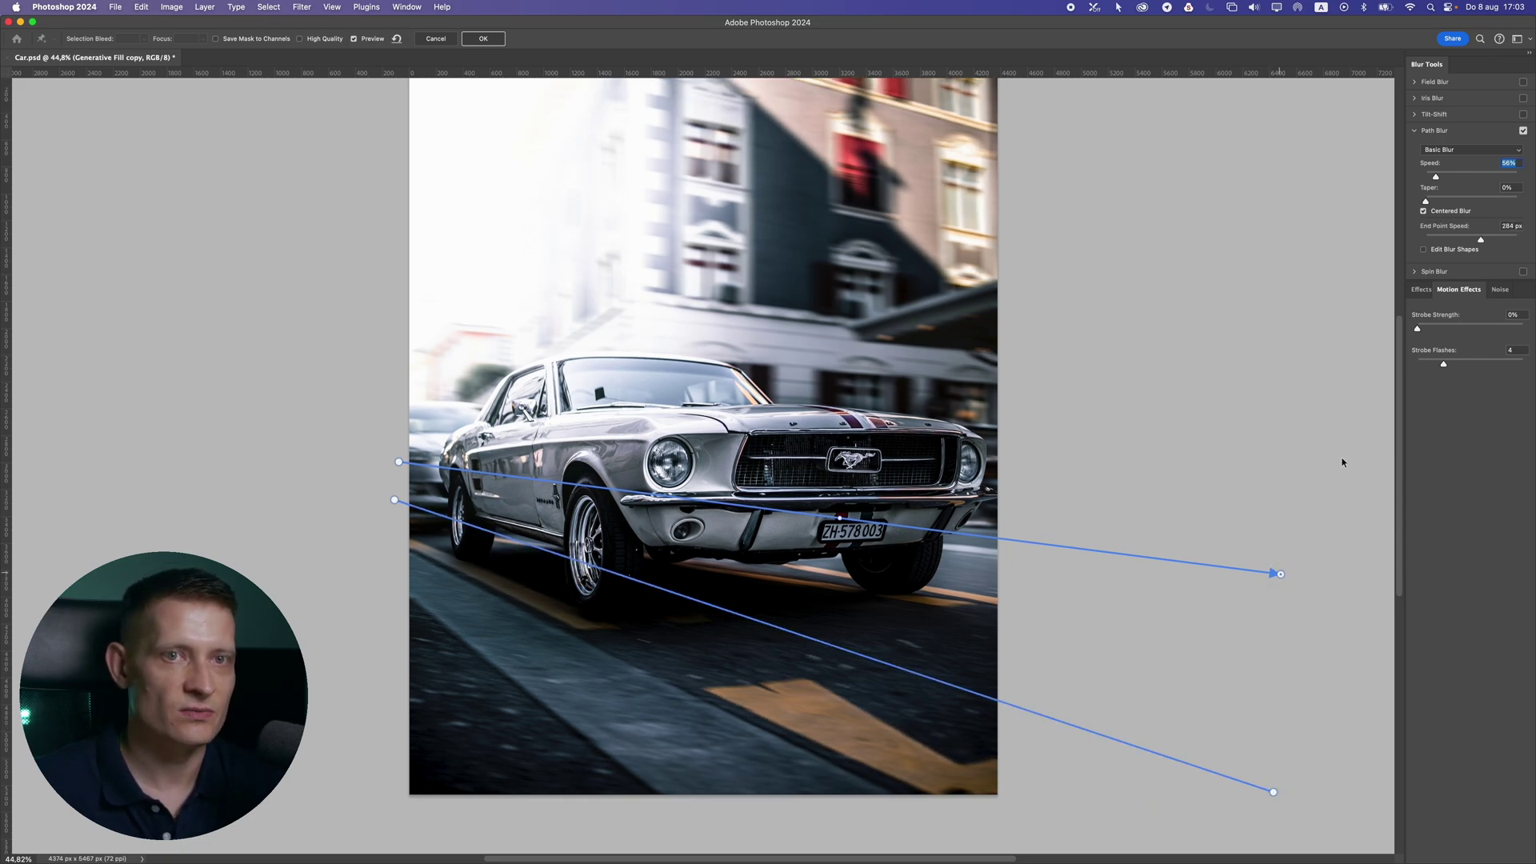
key("Tab")
key("Tab")
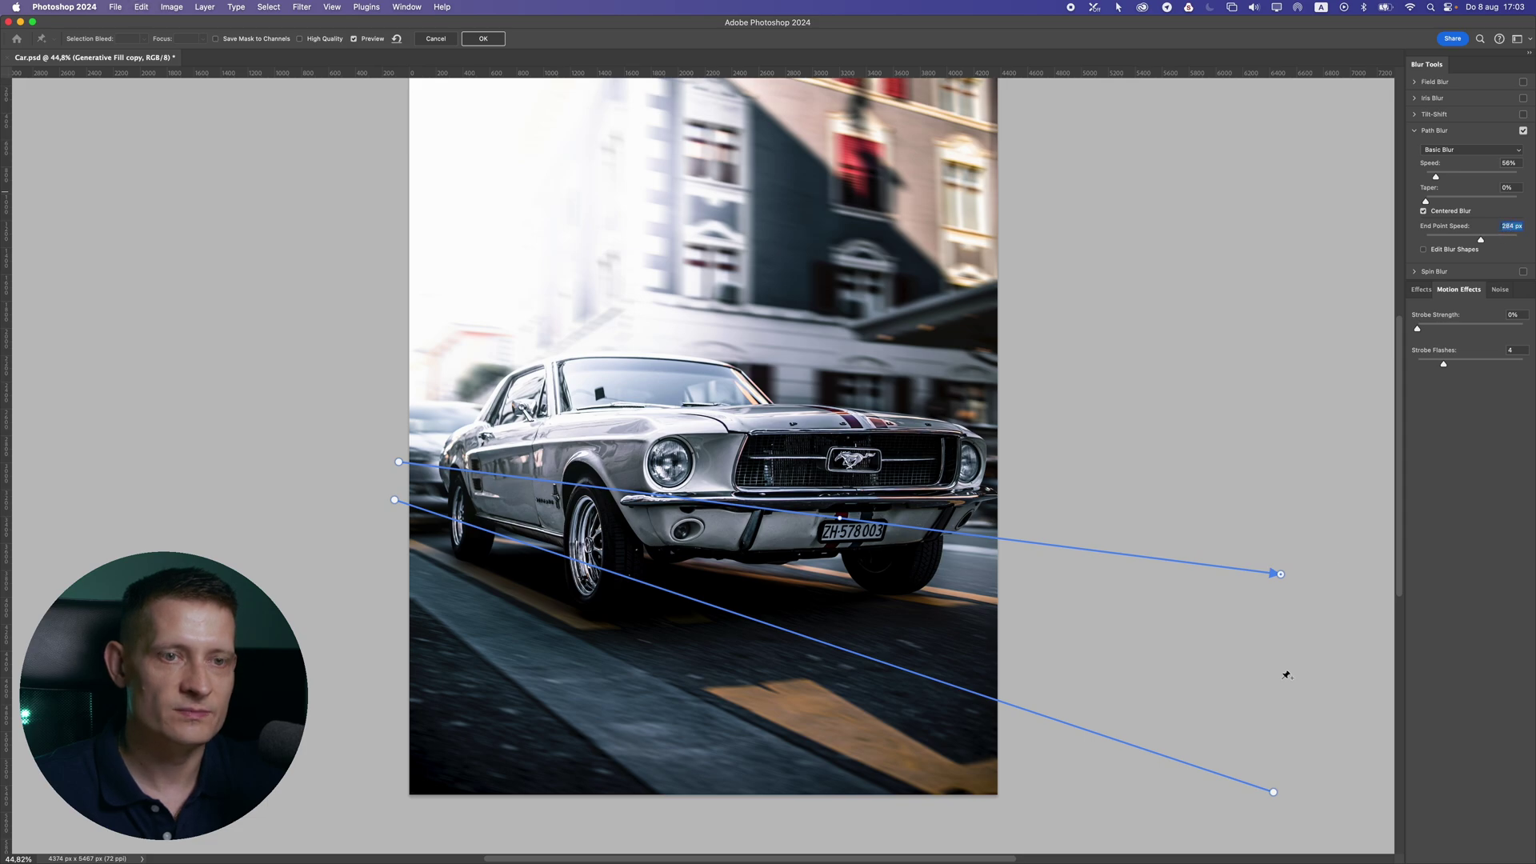
left_click(1273, 792)
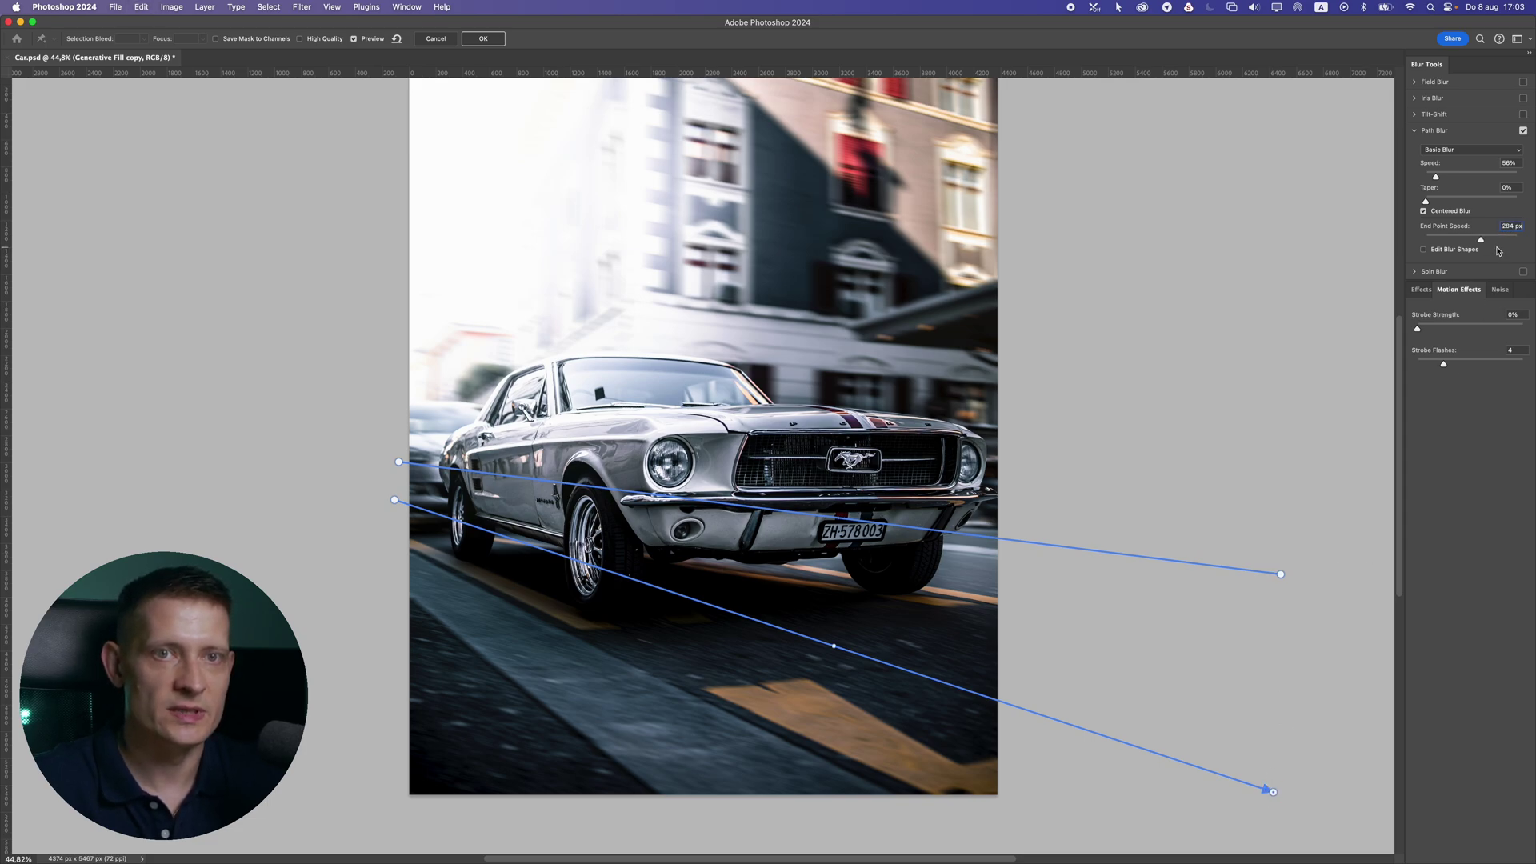
left_click(399, 461)
left_click(394, 502)
type("160")
key("Return")
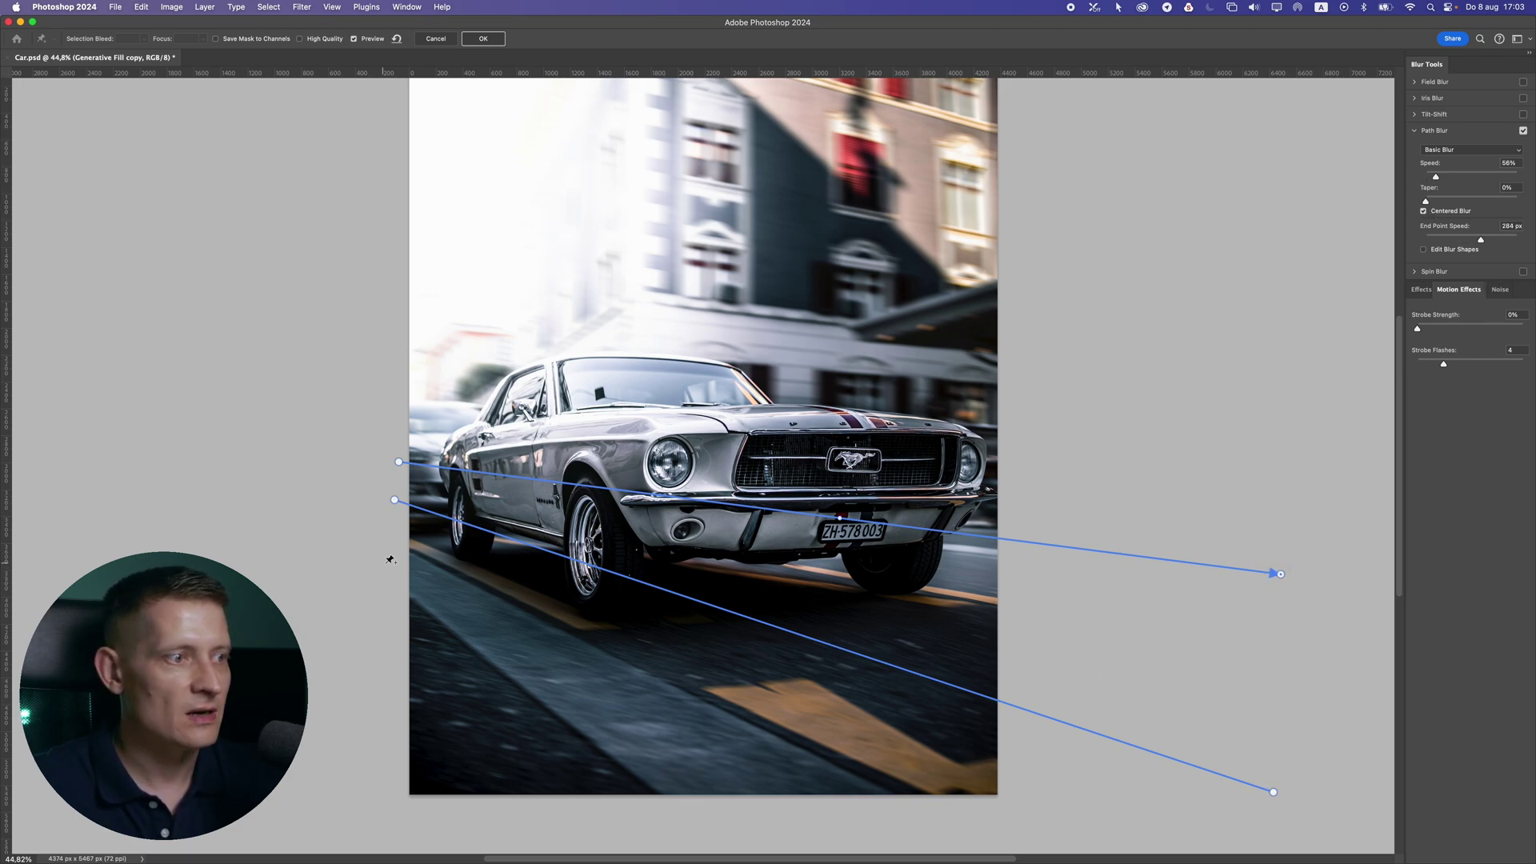
Draw a third blur path along the grey road stripe past the photo's bottom edge, raising its arrow-end speed to about 440 px and lowering its start speed
left_click_drag(391, 565, 937, 832)
key("Return")
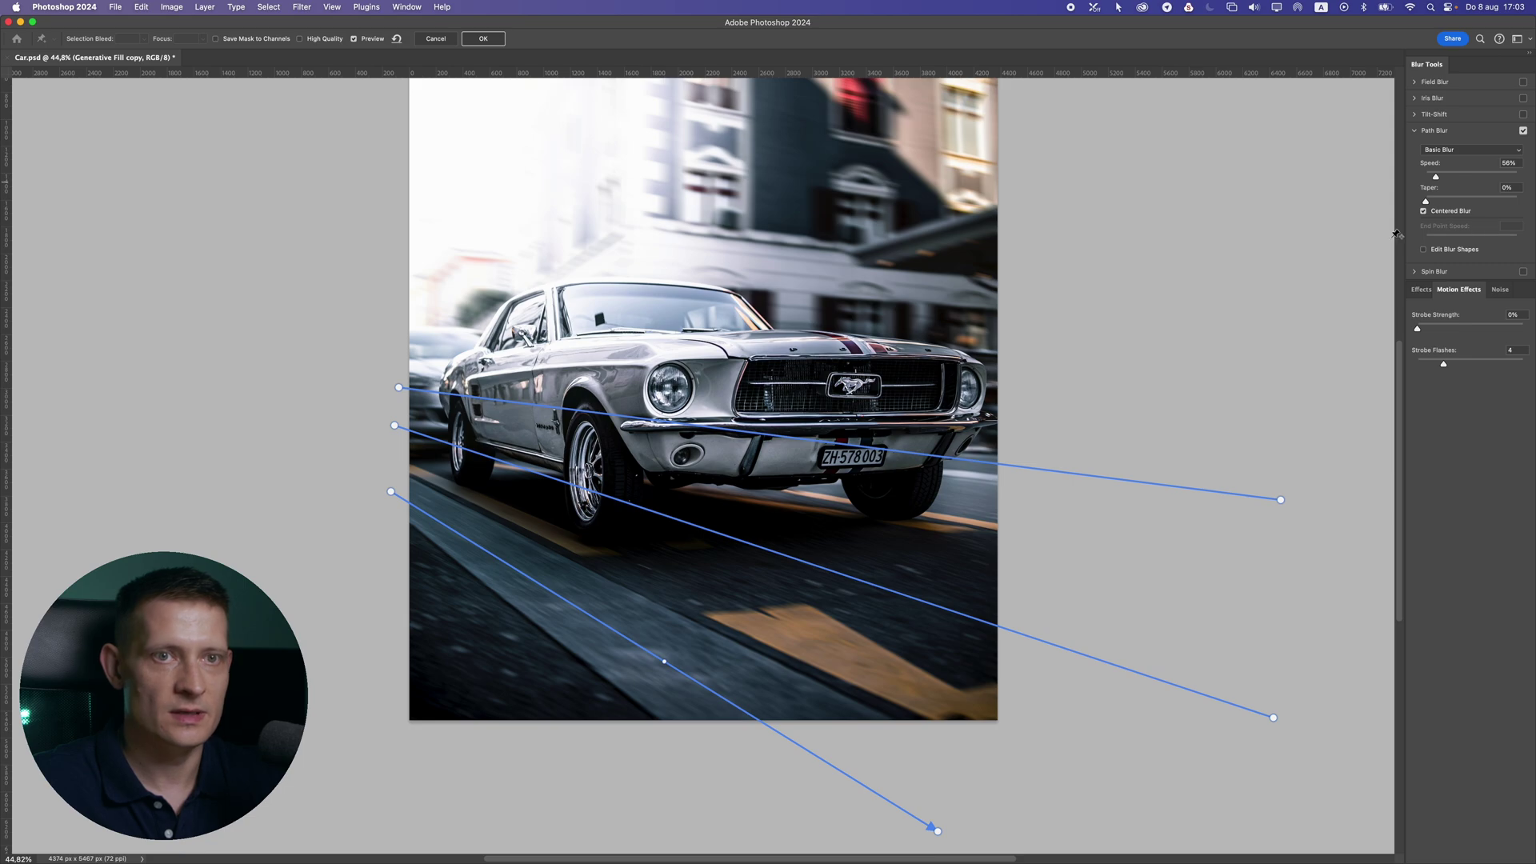
left_click(936, 832)
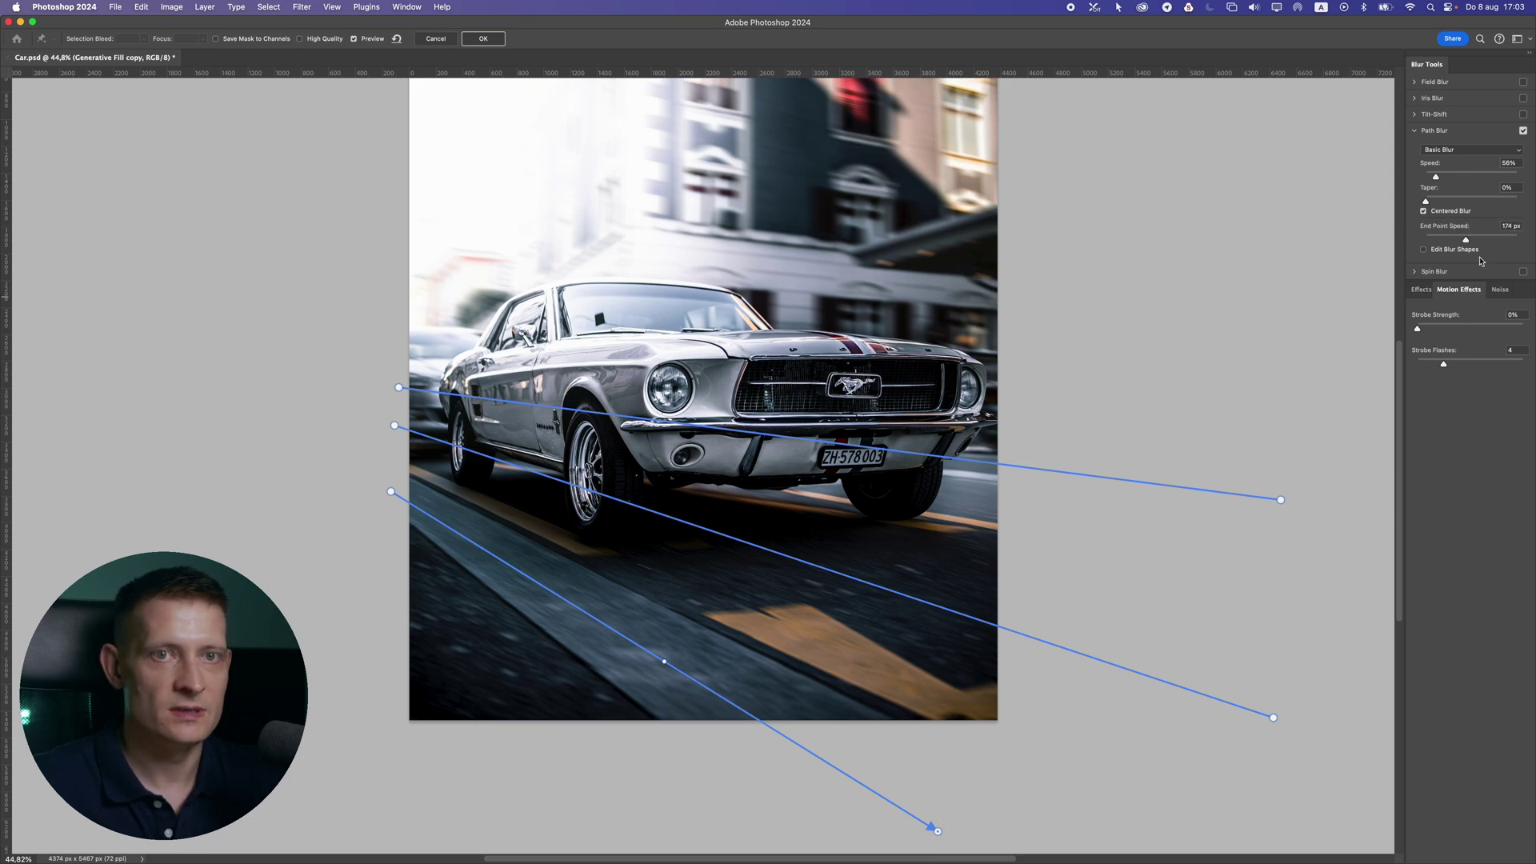
left_click_drag(1477, 243, 1487, 239)
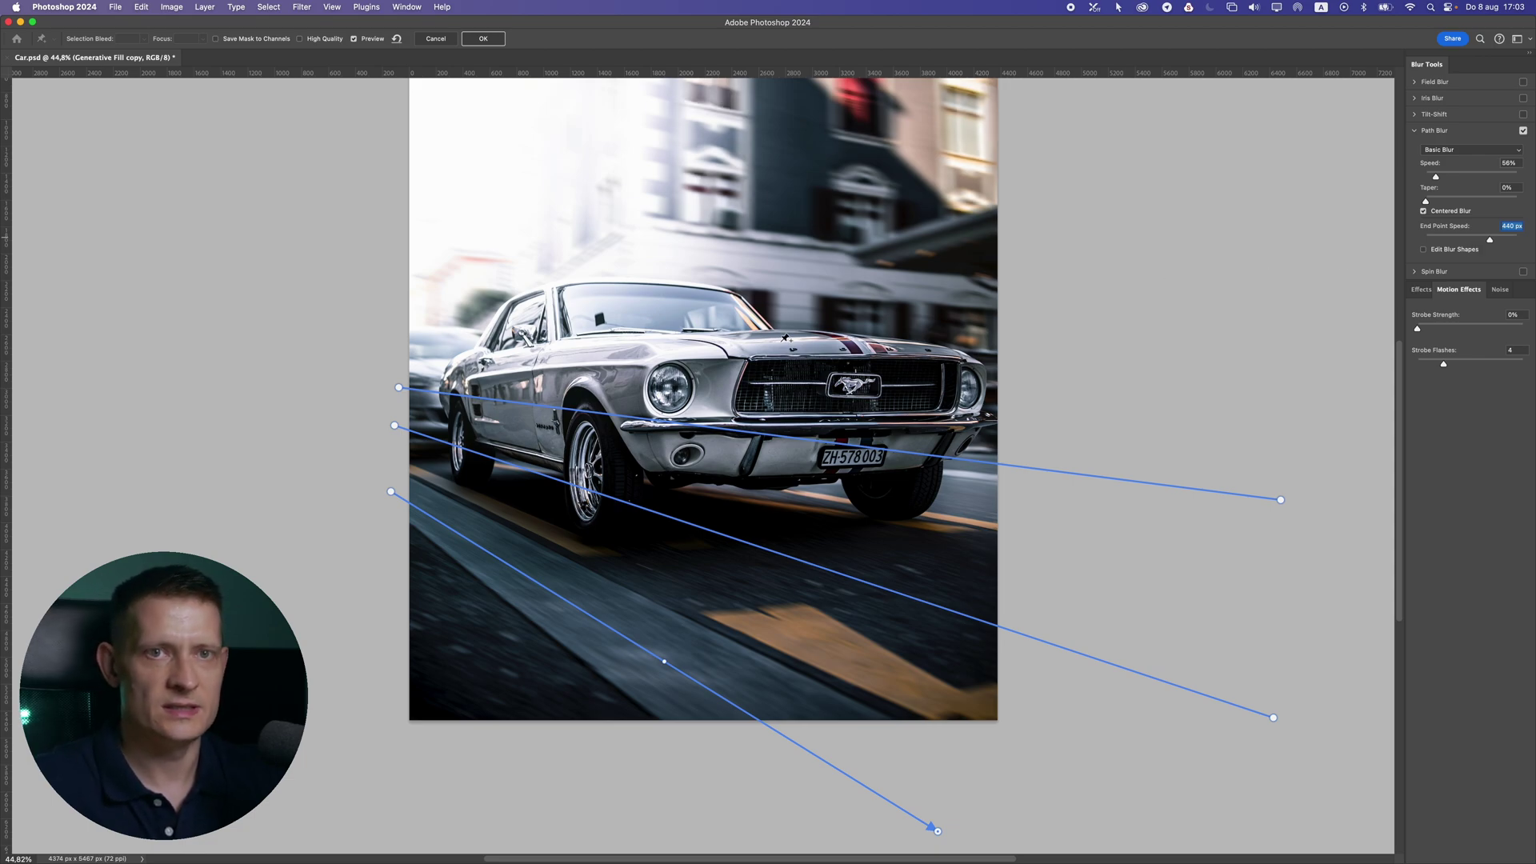
left_click(390, 491)
left_click_drag(1465, 240, 1451, 242)
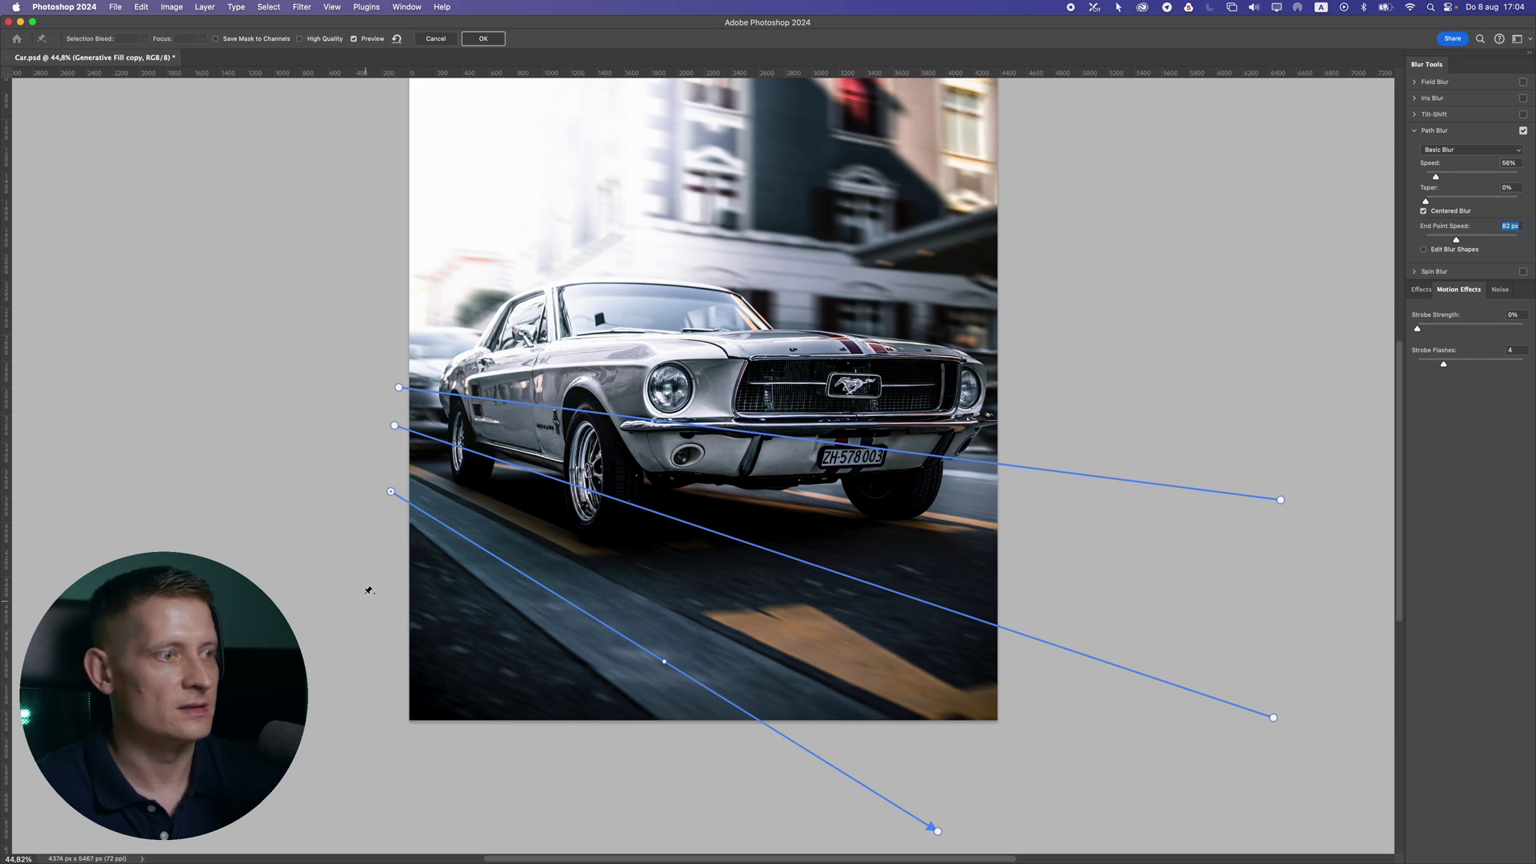
Draw a fourth, short blur path across the photo's lower left corner, ending below the bottom edge
left_click(382, 572)
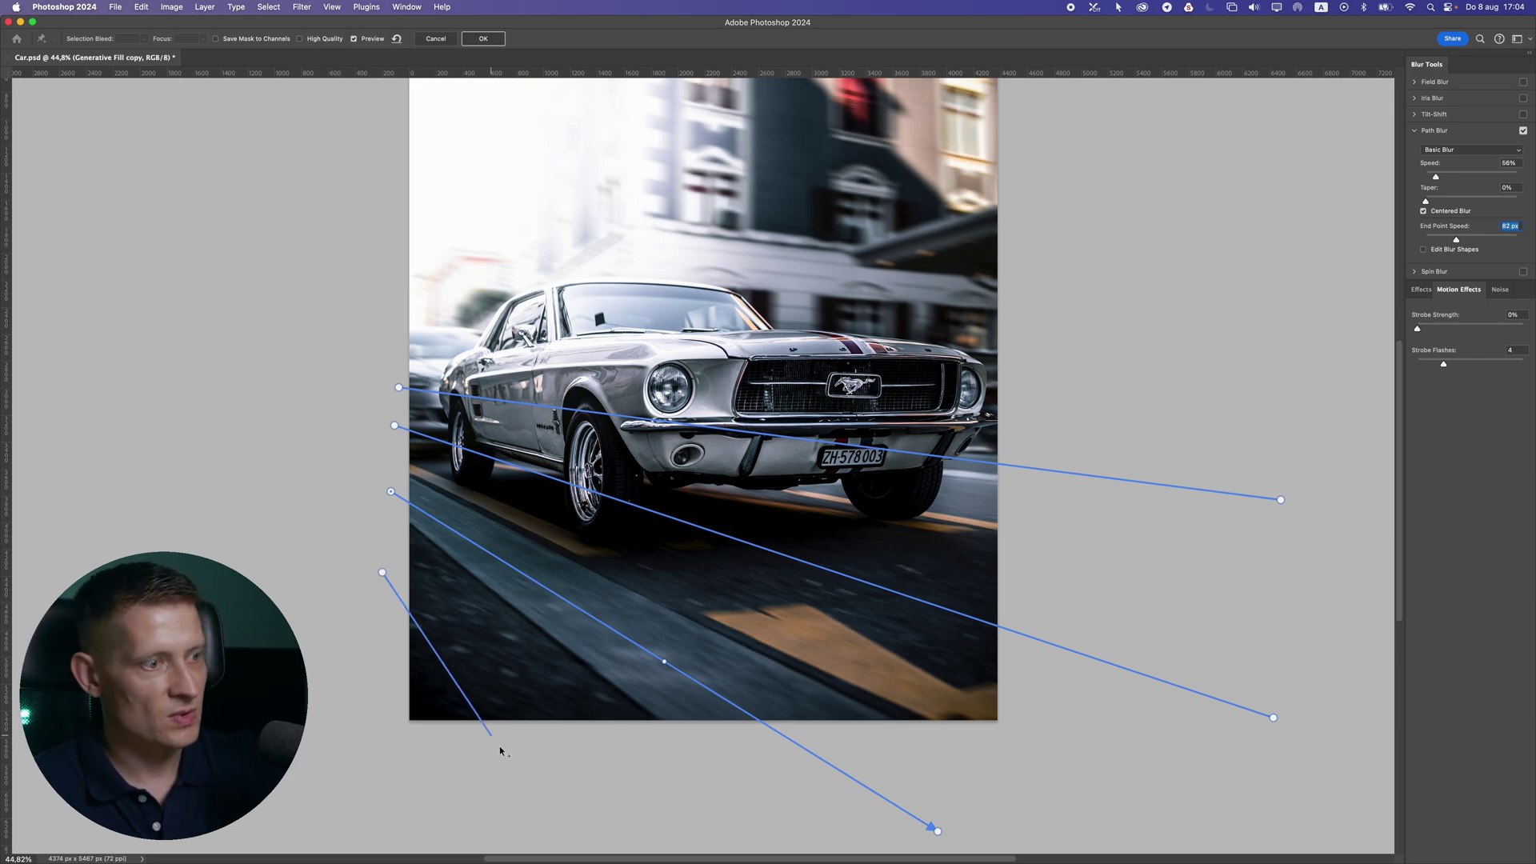
left_click(569, 807)
left_click(569, 807)
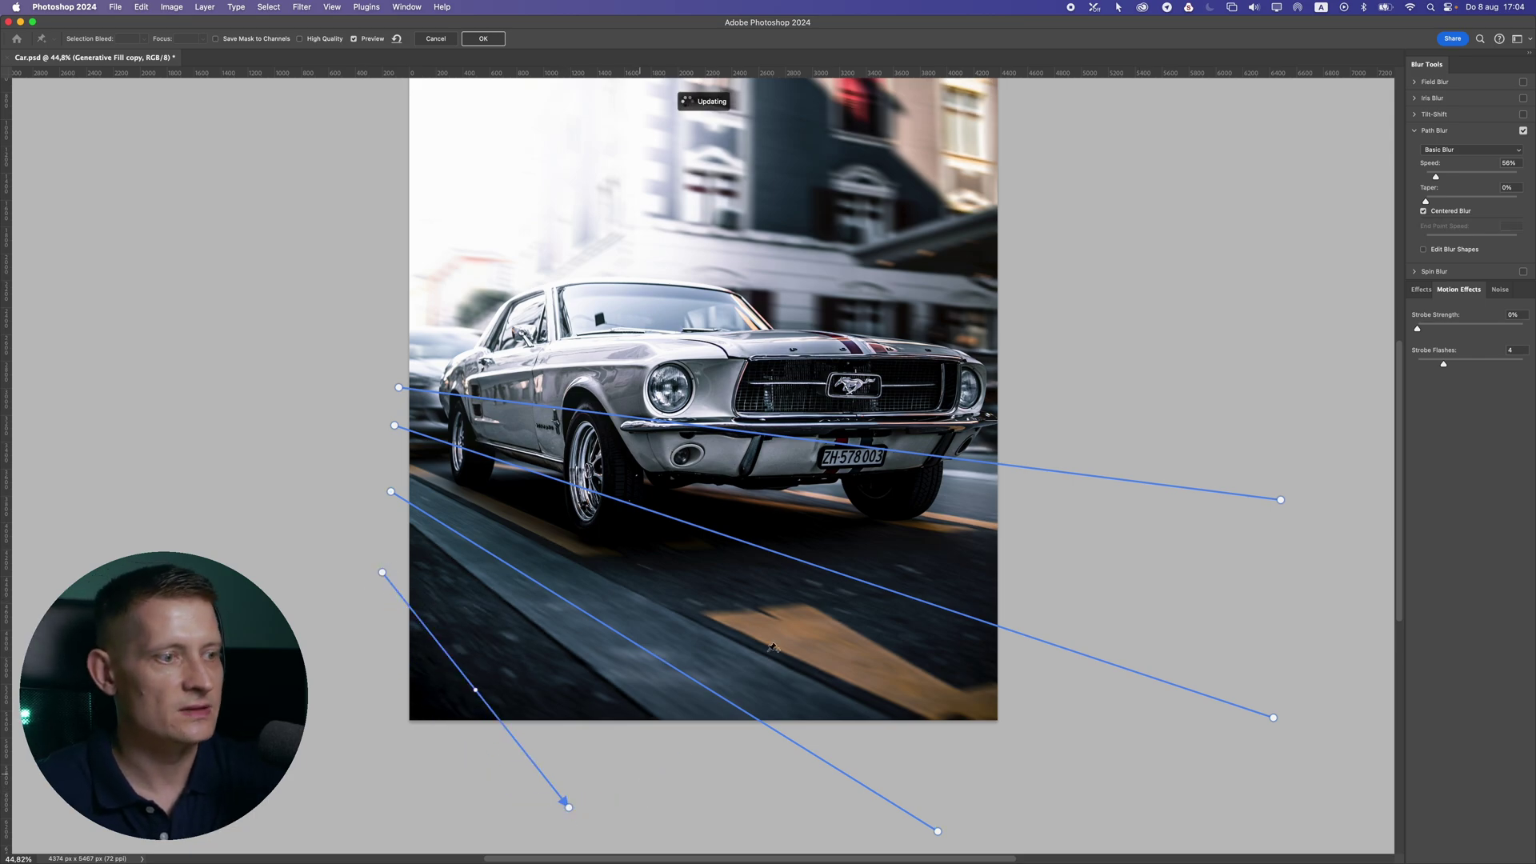
Raise the fourth path's arrow-end End Point Speed to about 369 px and apply the Path Blur filter
left_click(569, 807)
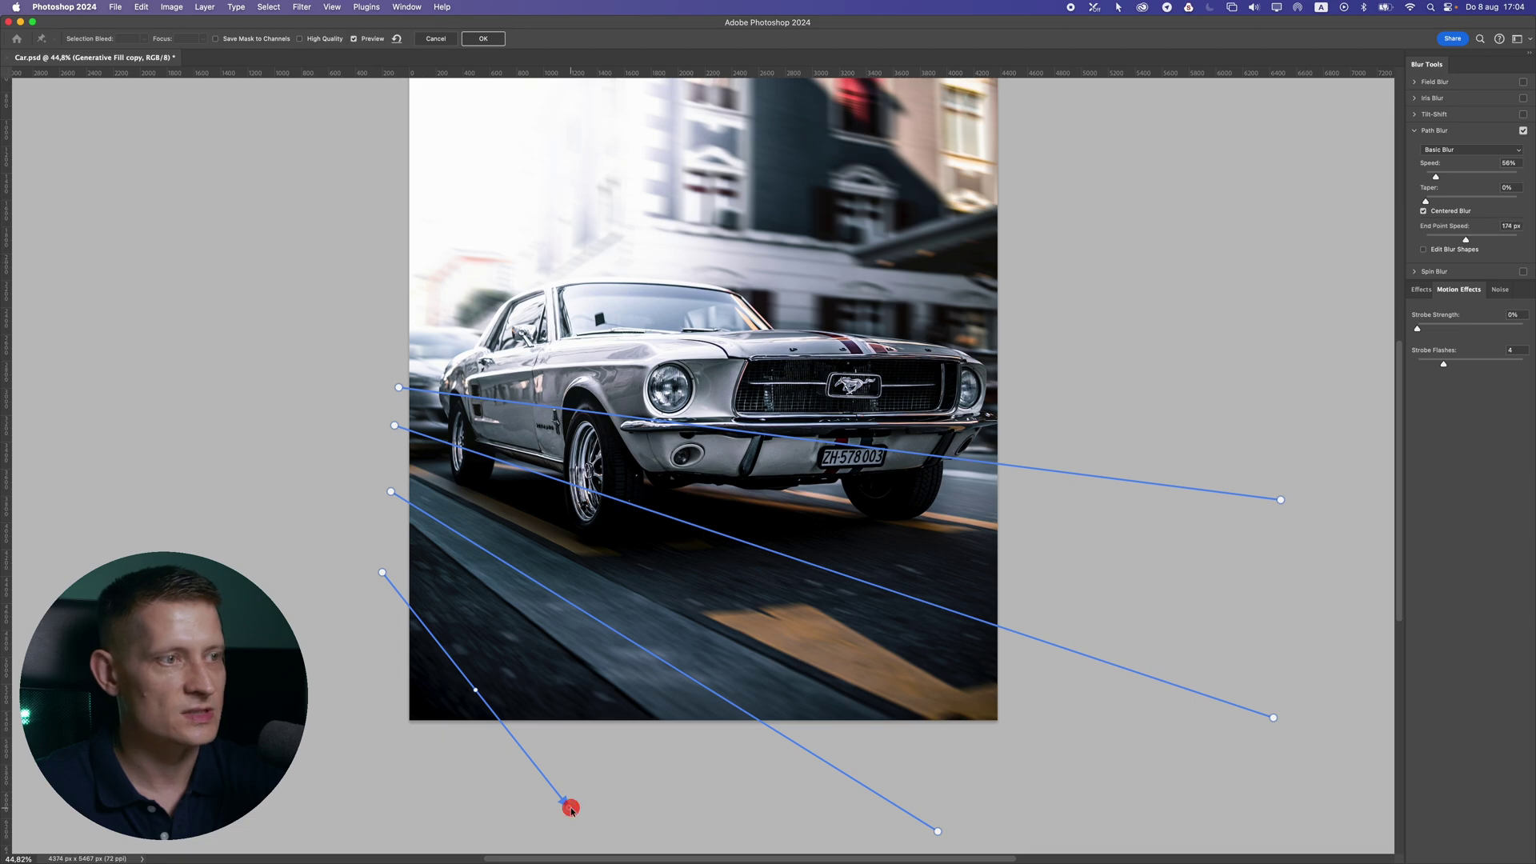
left_click_drag(1476, 241, 1486, 240)
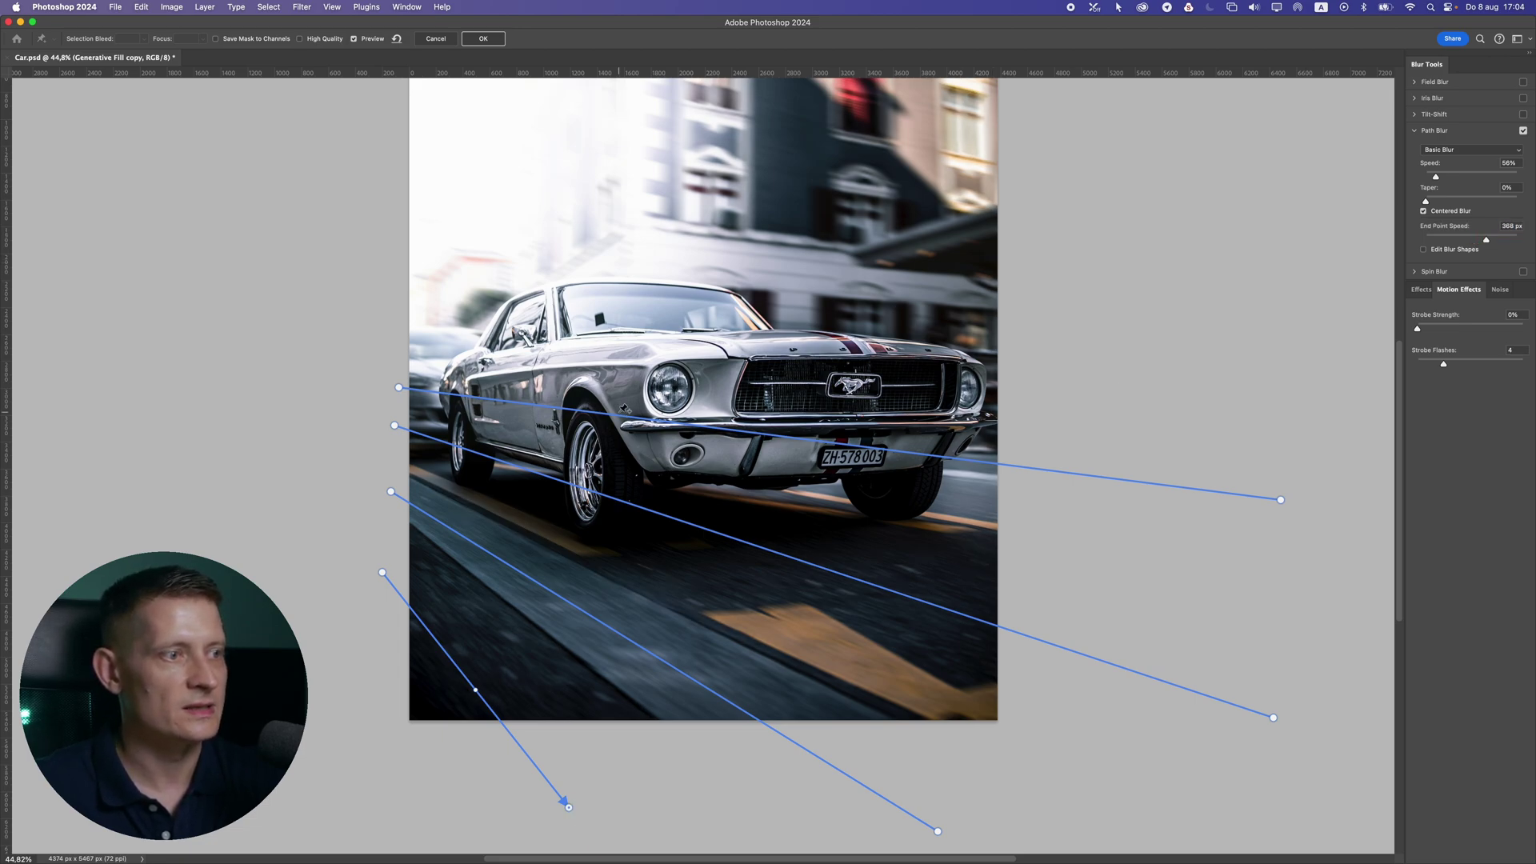
left_click_drag(380, 573, 346, 505)
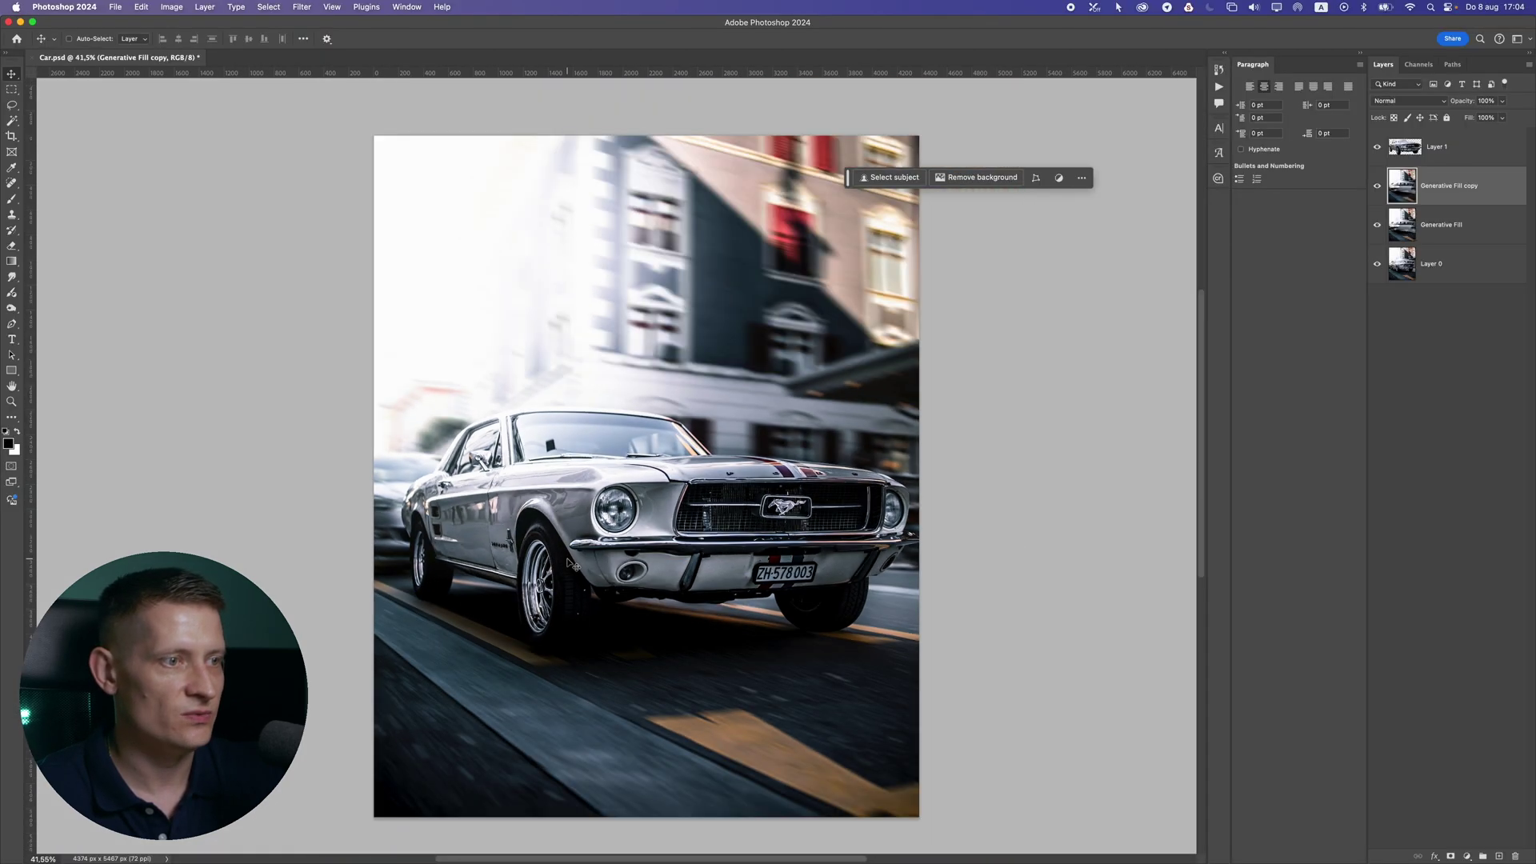
Duplicate the car cutout layer, Layer 1, and hide the copy
scroll(576, 464, "up", 2)
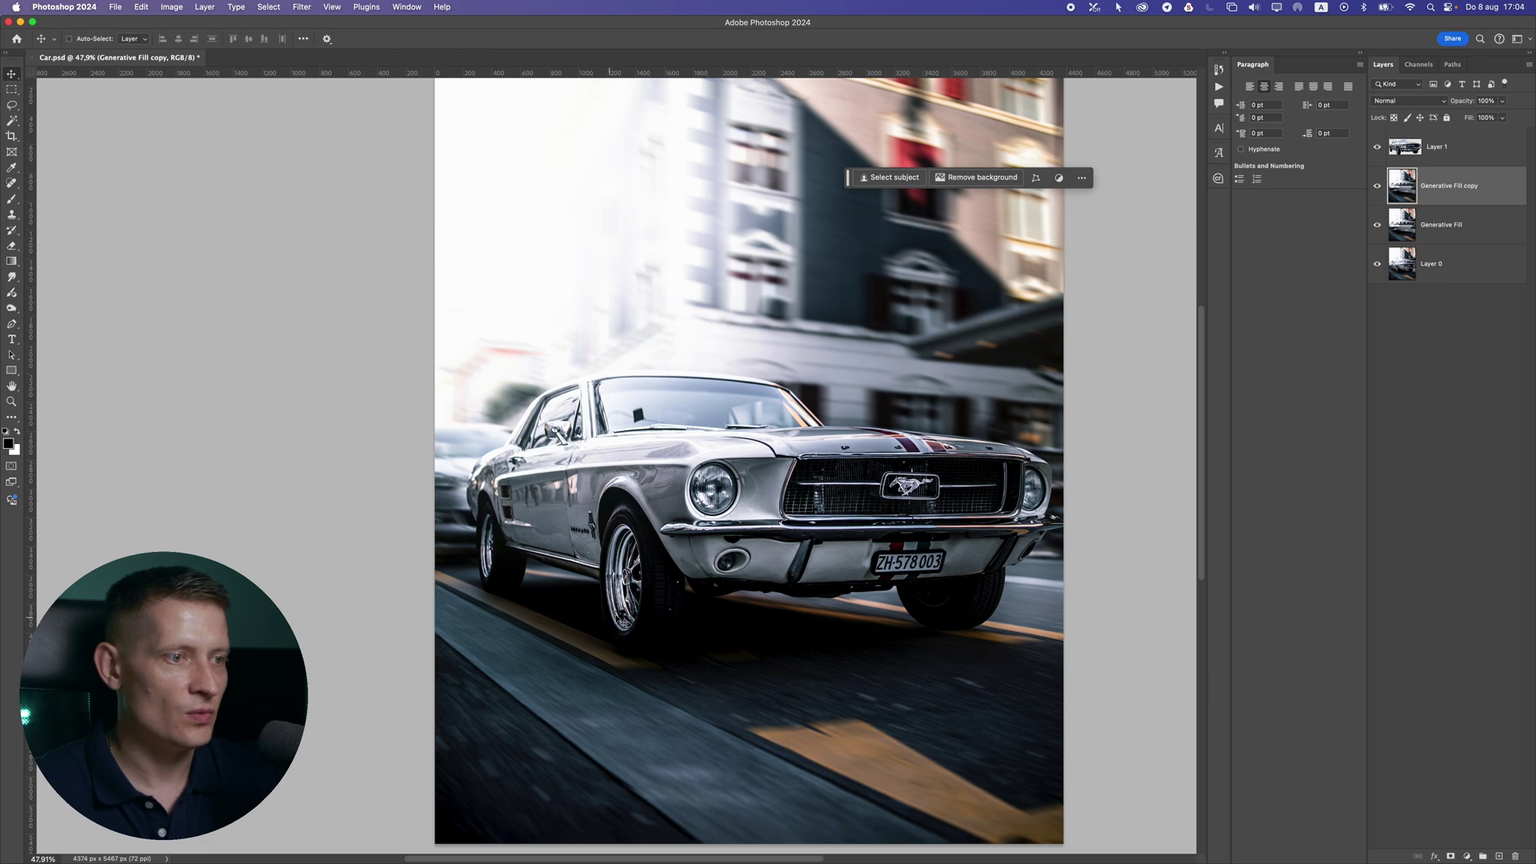
scroll(632, 596, "up", 2)
left_click(1470, 152)
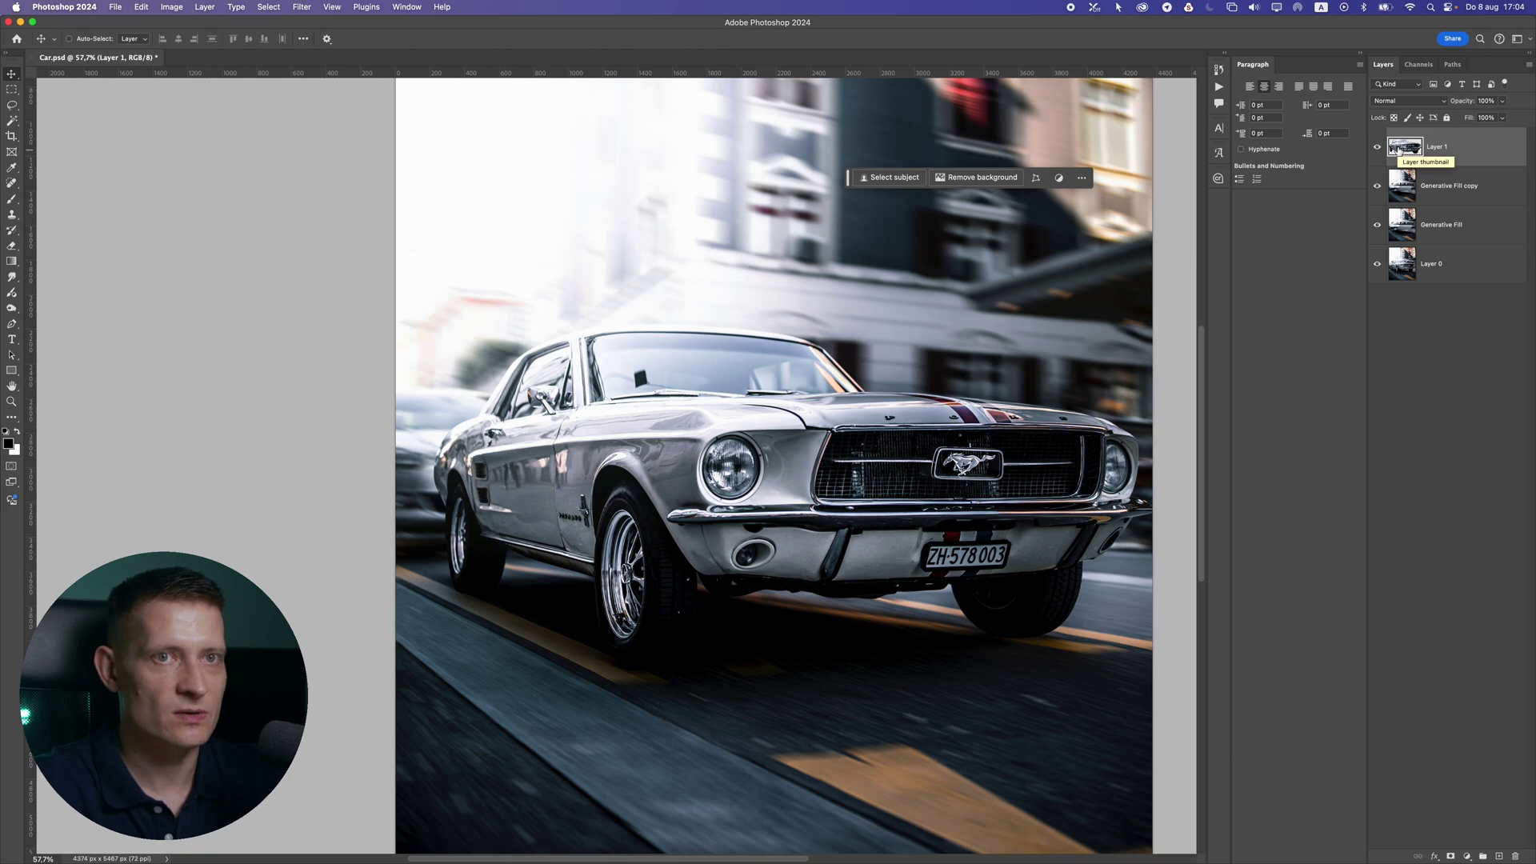
key("super+j")
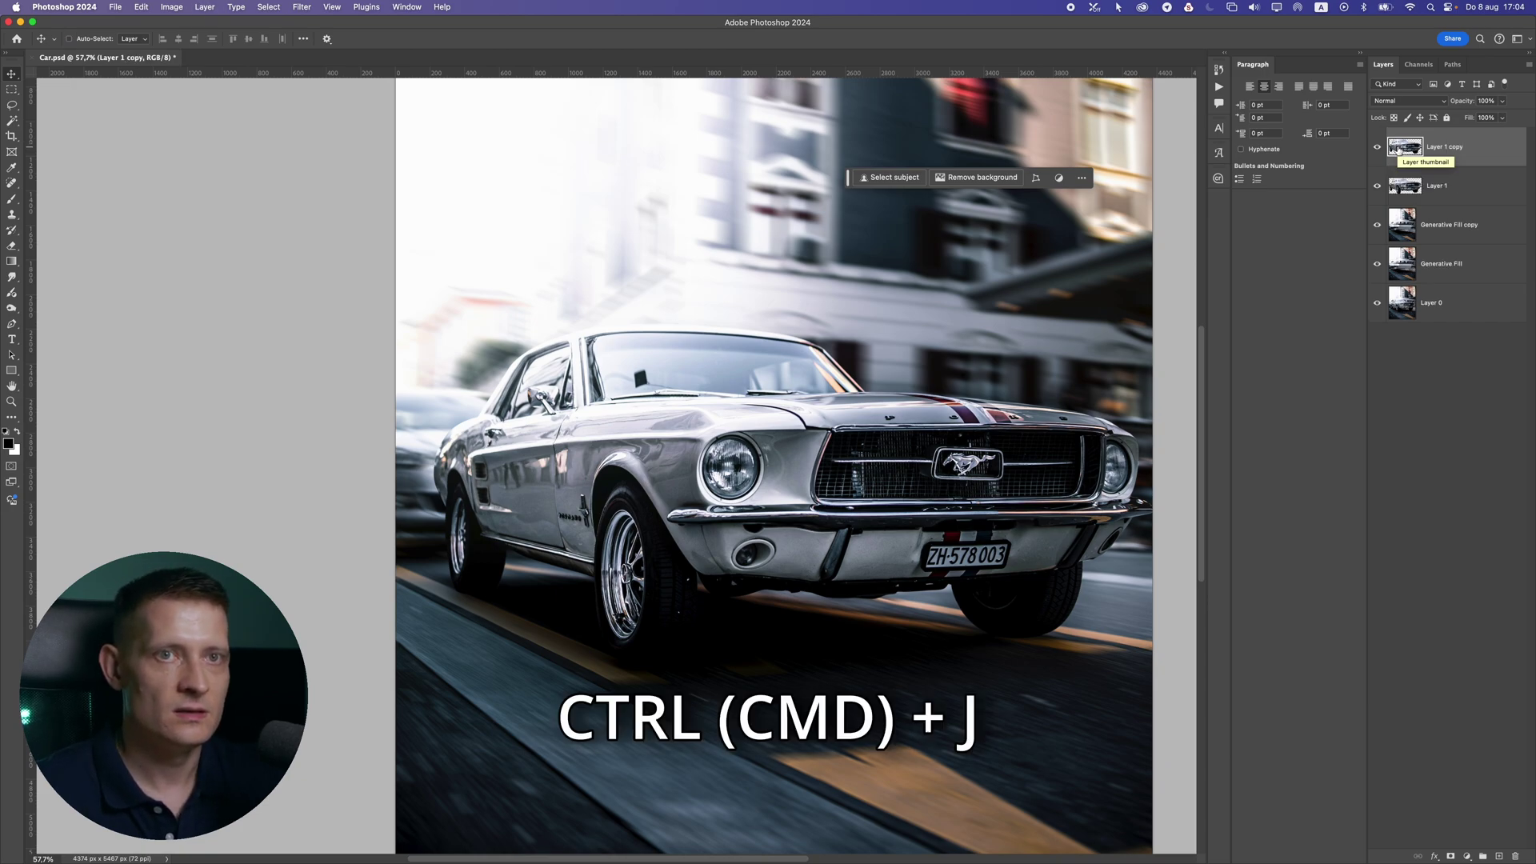
left_click(1377, 148)
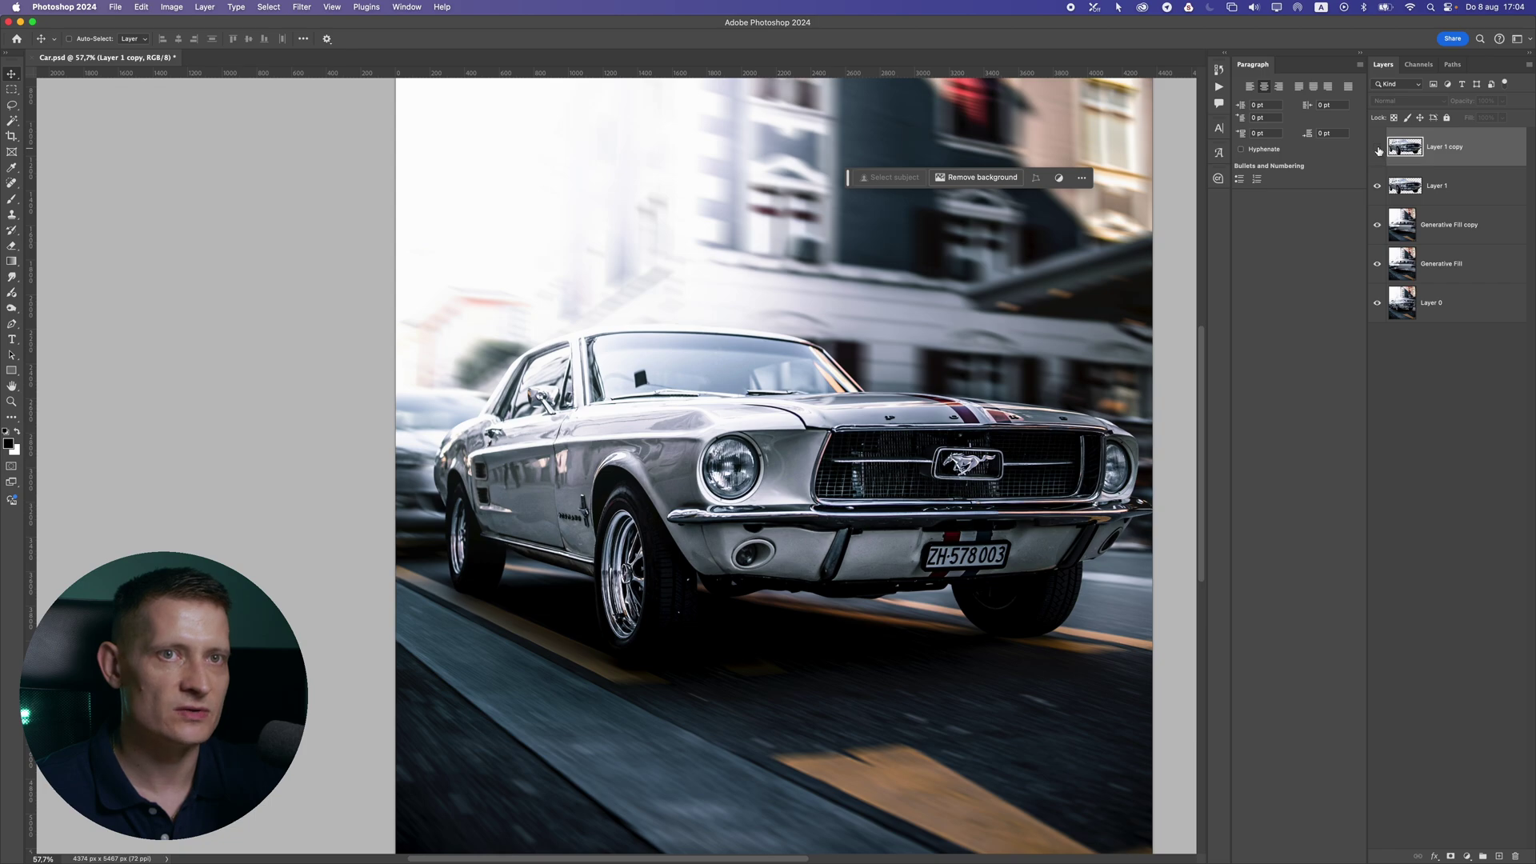
Open the Spin Blur filter for the original Layer 1
left_click(1441, 195)
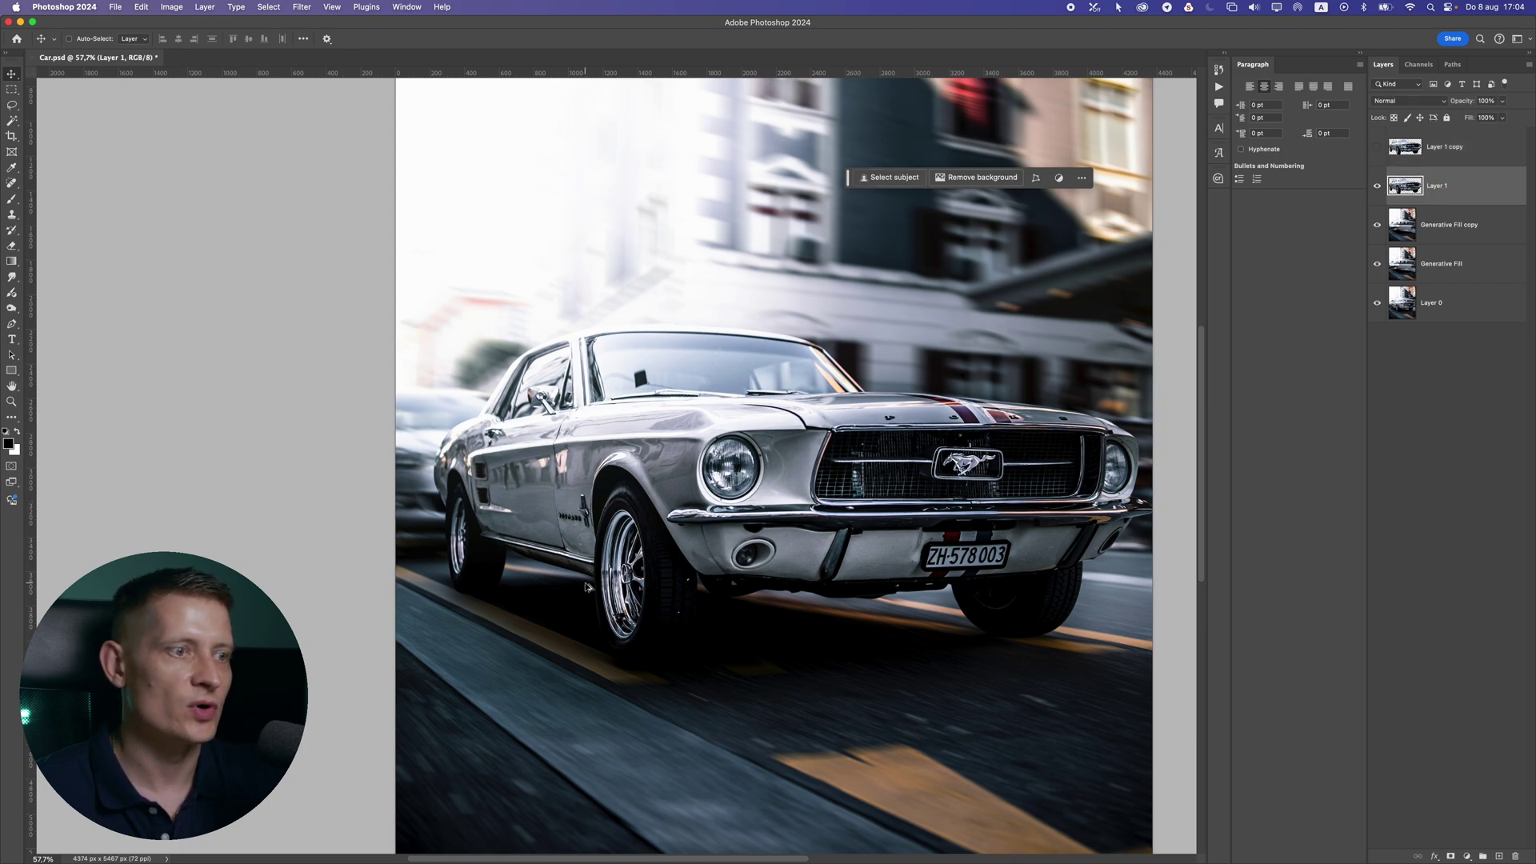
scroll(588, 586, "up", 1)
scroll(405, 136, "right", 5)
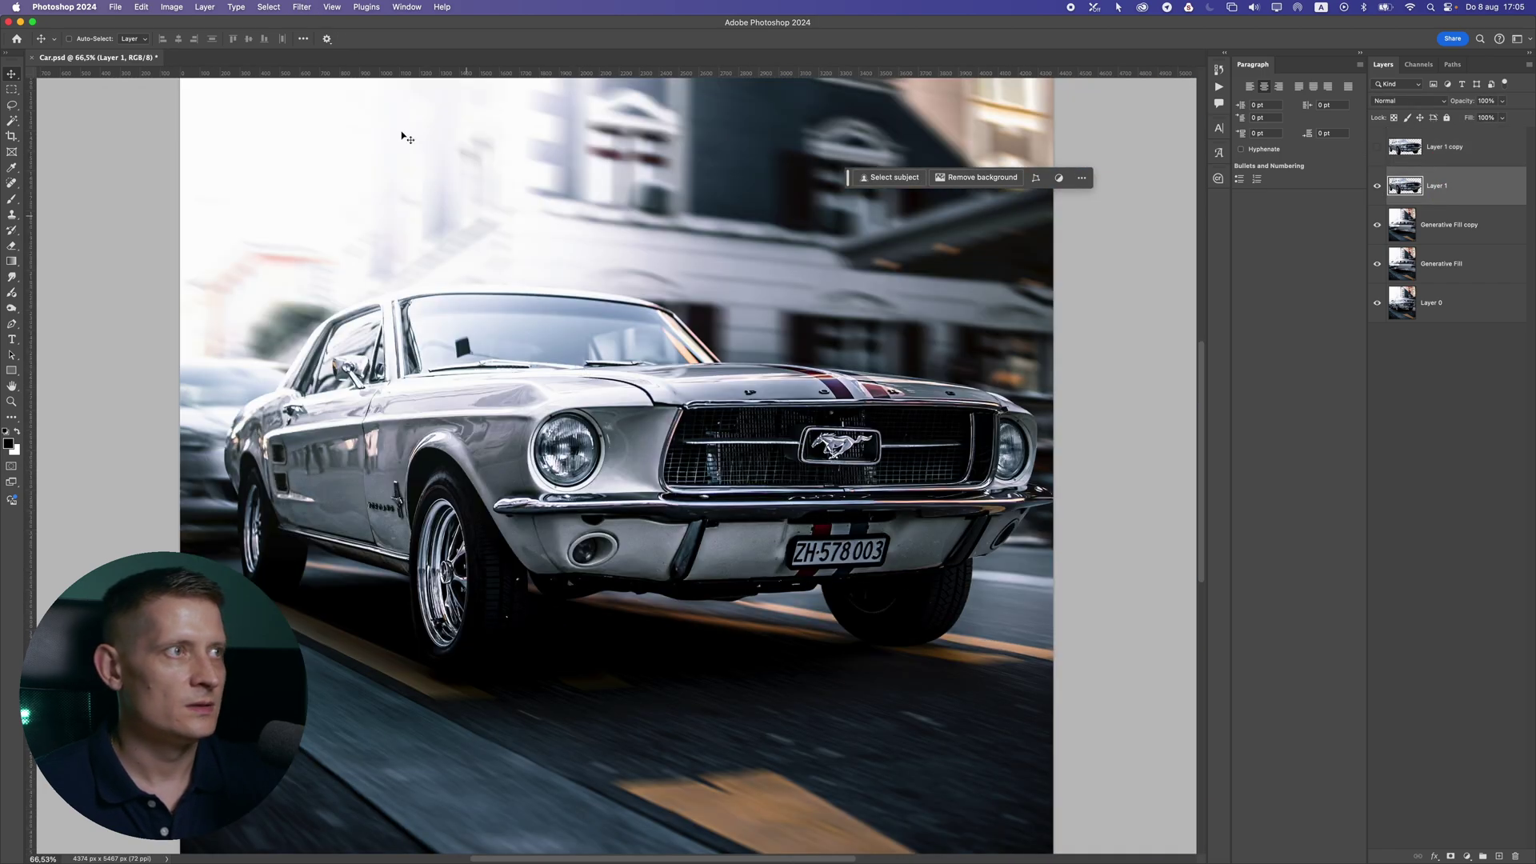
left_click(300, 7)
mouse_move(387, 185)
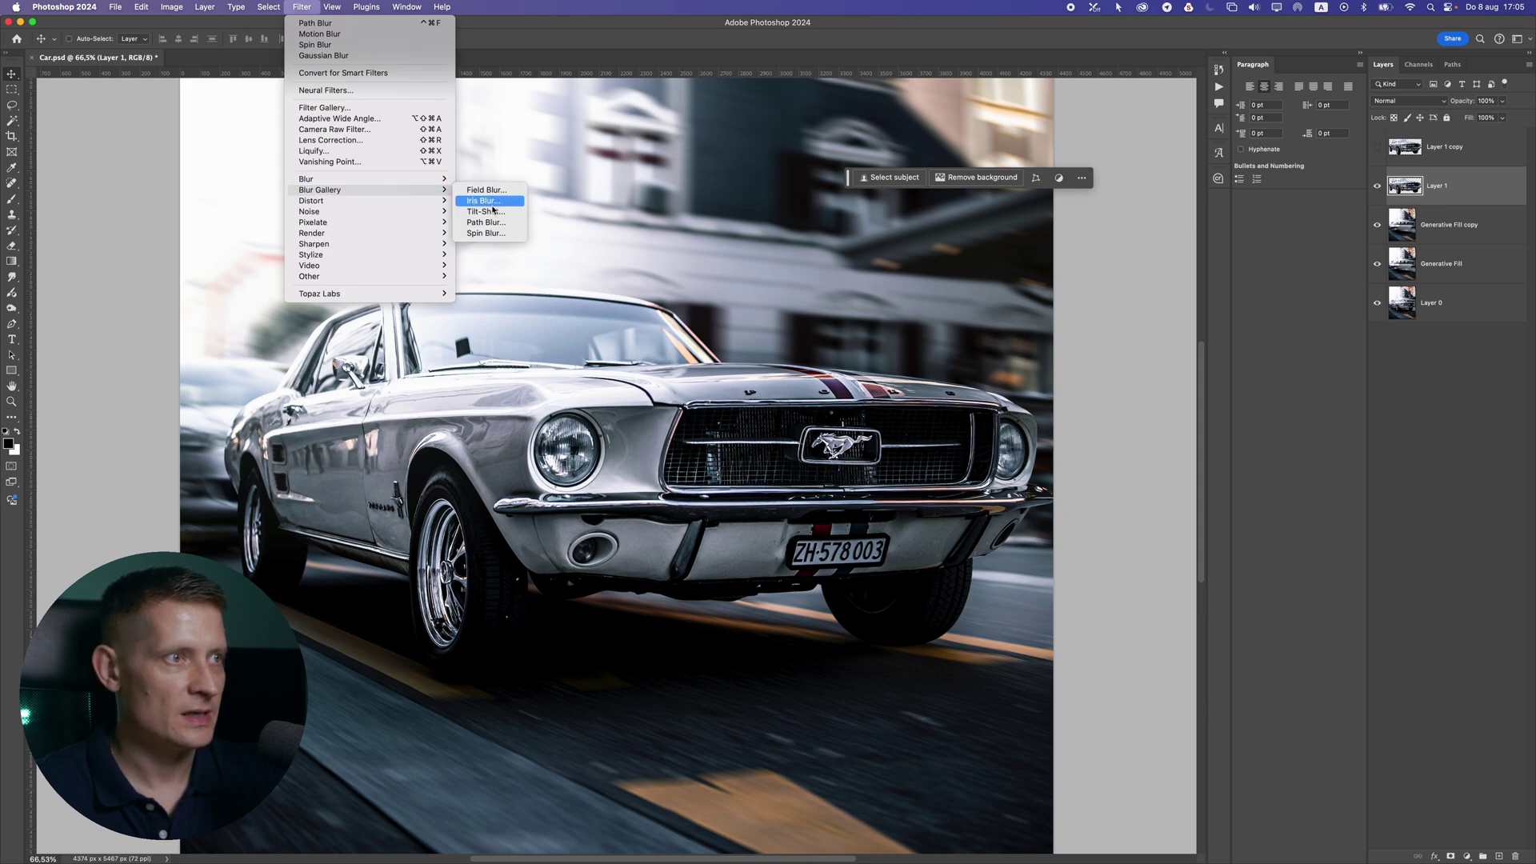
left_click(496, 234)
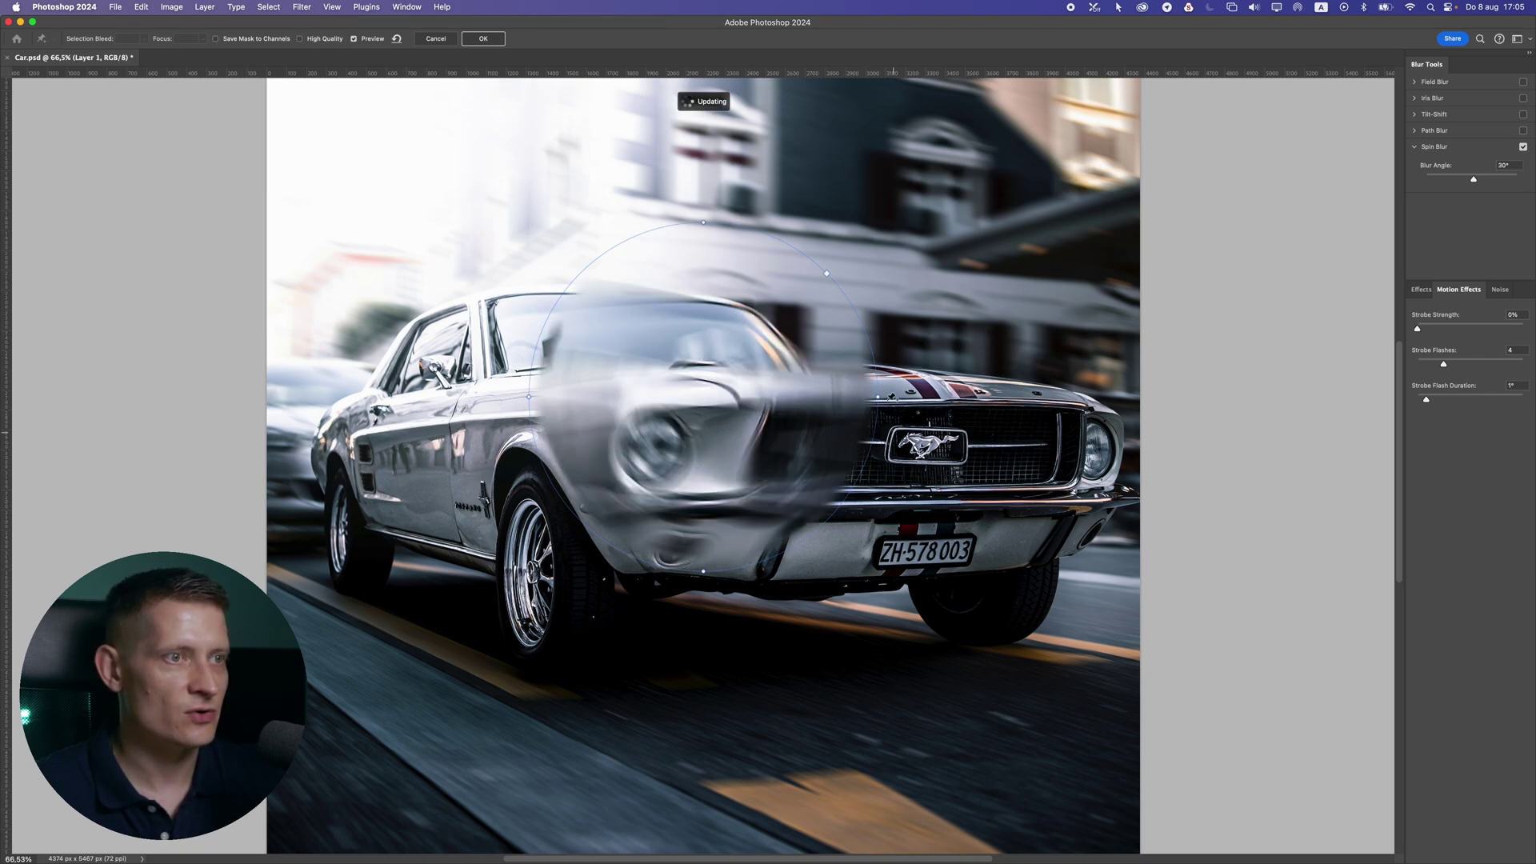
Move the spin blur ellipse onto the car's front wheel and reshape it into a narrow upright oval the size of the tyre
mouse_move(682, 416)
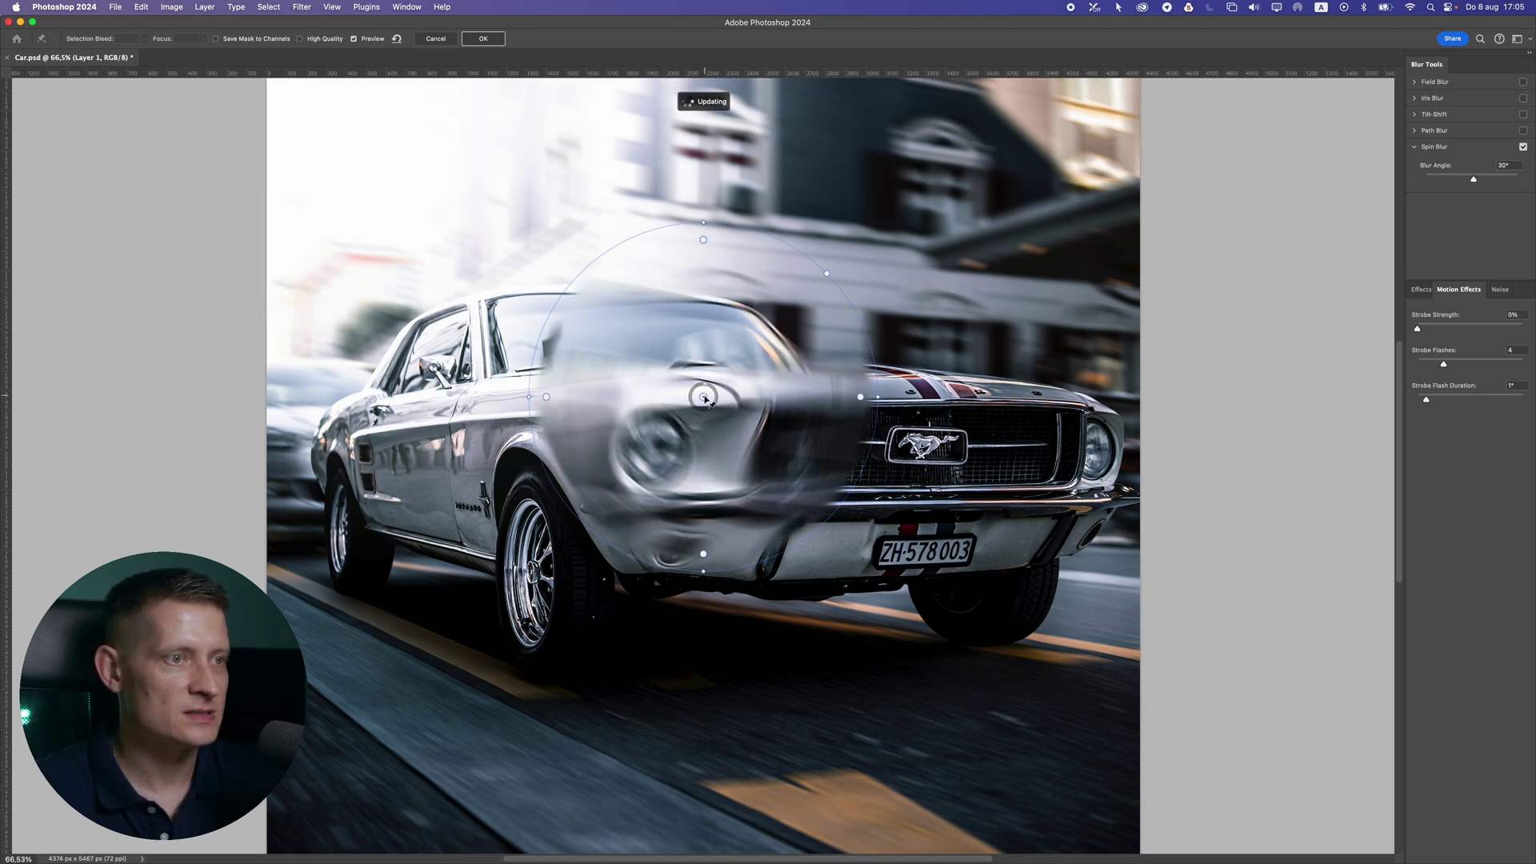
left_click_drag(682, 415, 530, 572)
left_click_drag(705, 573, 564, 570)
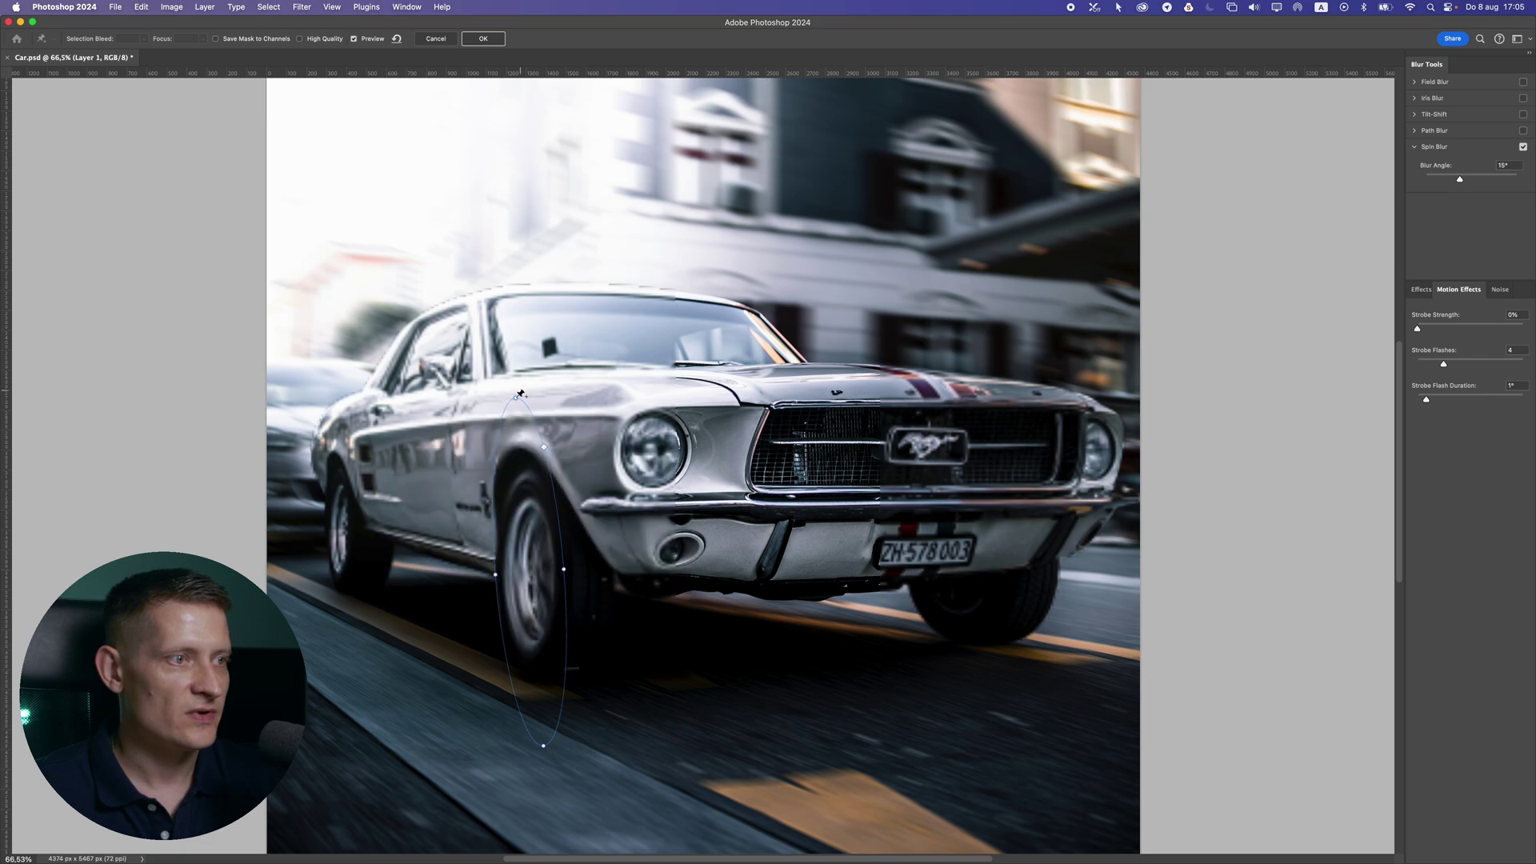
left_click(514, 423)
left_click_drag(514, 422, 523, 483)
left_click_drag(529, 571, 501, 574)
left_click(501, 572)
Refine the height, tilt and width of the spin blur ellipse so it follows the front tyre's outer edge
scroll(531, 557, "up", 3)
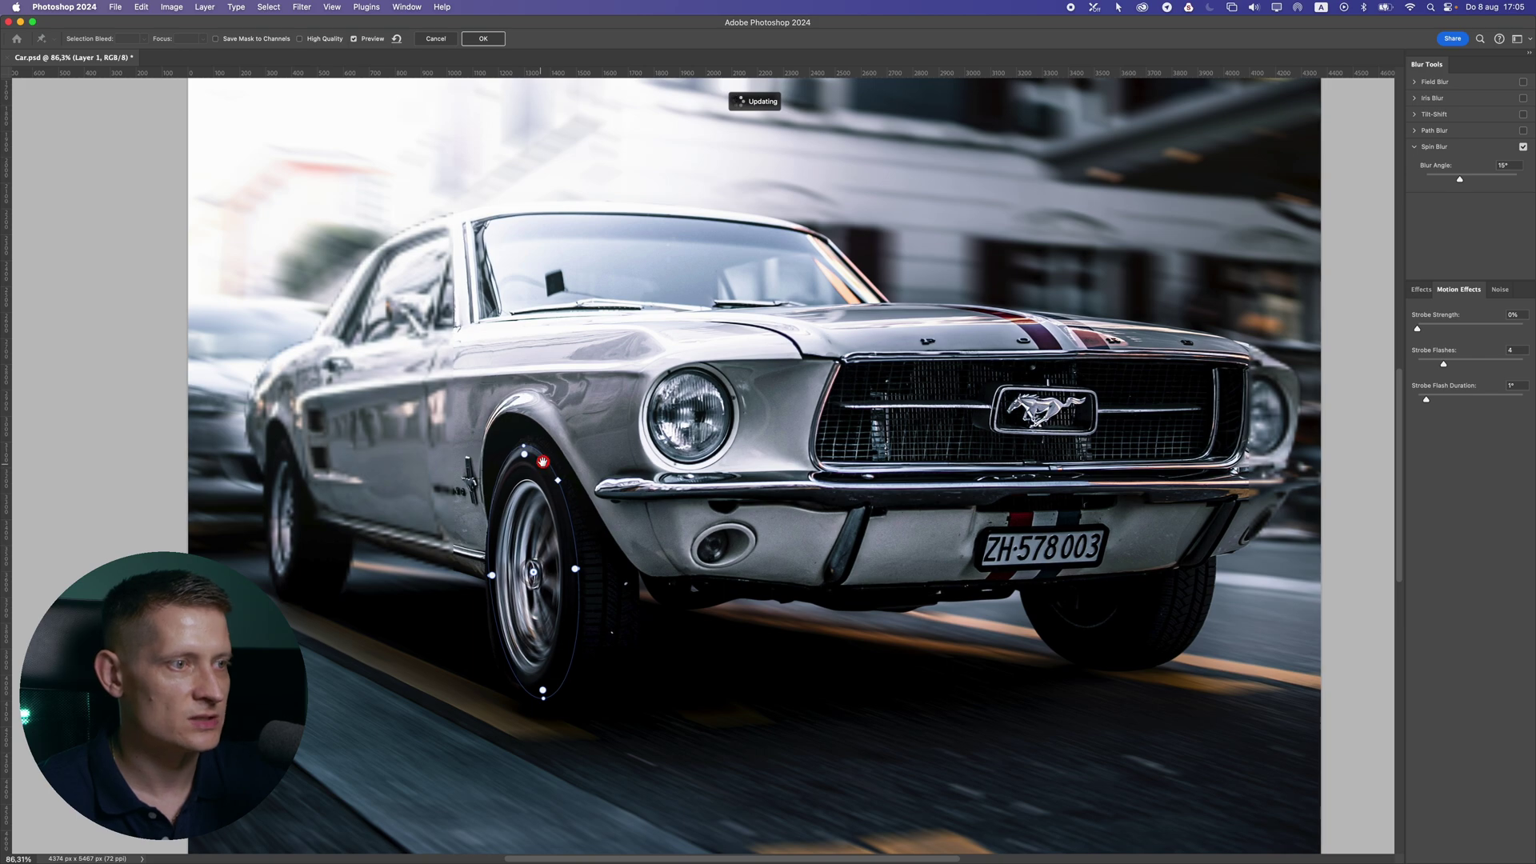
left_click_drag(539, 468, 693, 403)
scroll(695, 404, "up", 2)
left_click_drag(673, 339, 673, 318)
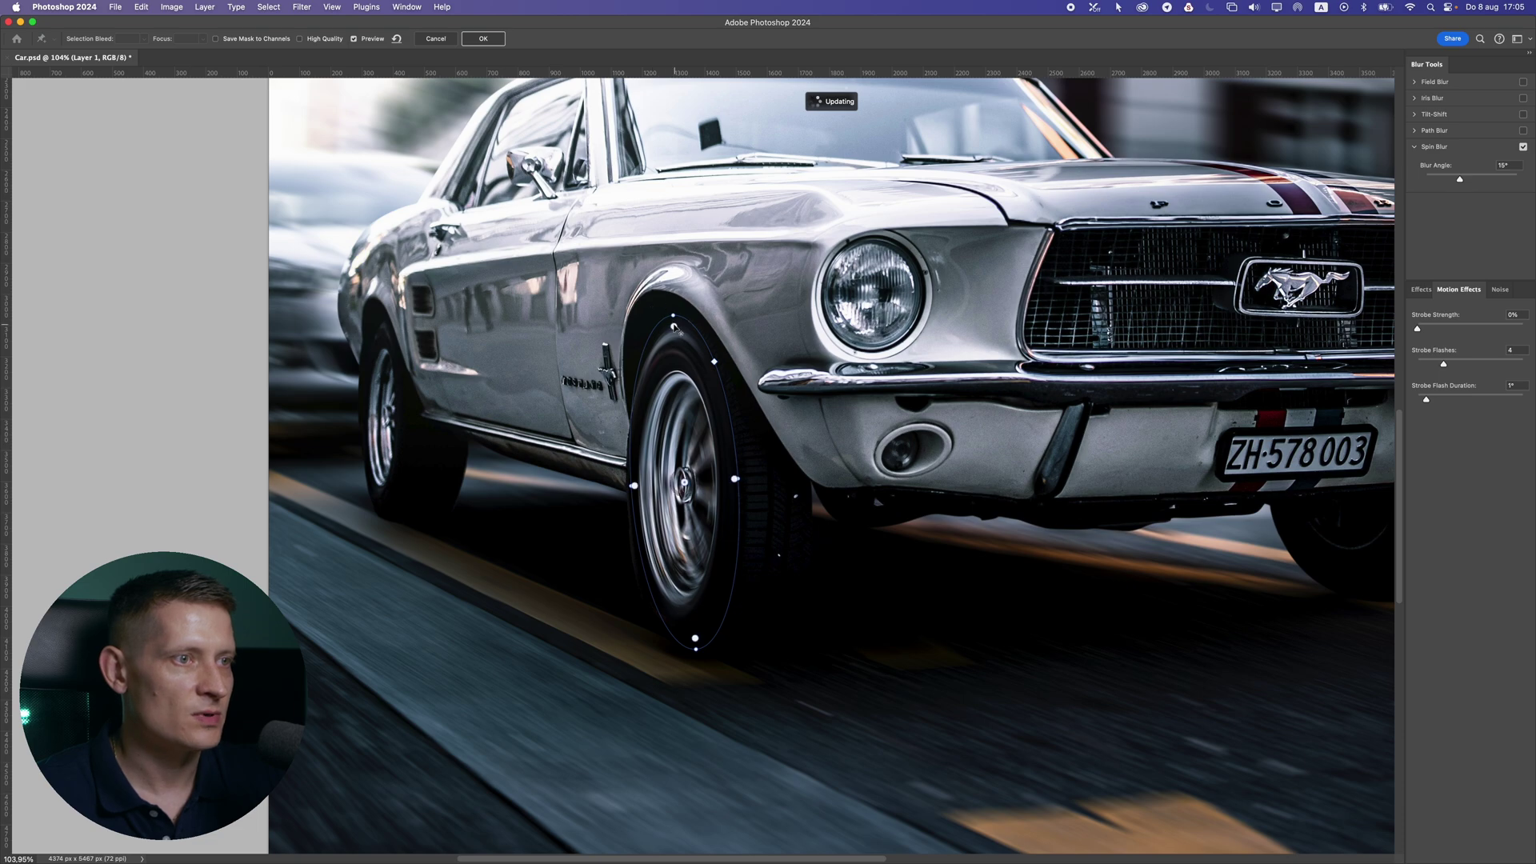
left_click_drag(673, 316, 674, 330)
left_click_drag(735, 479, 745, 481)
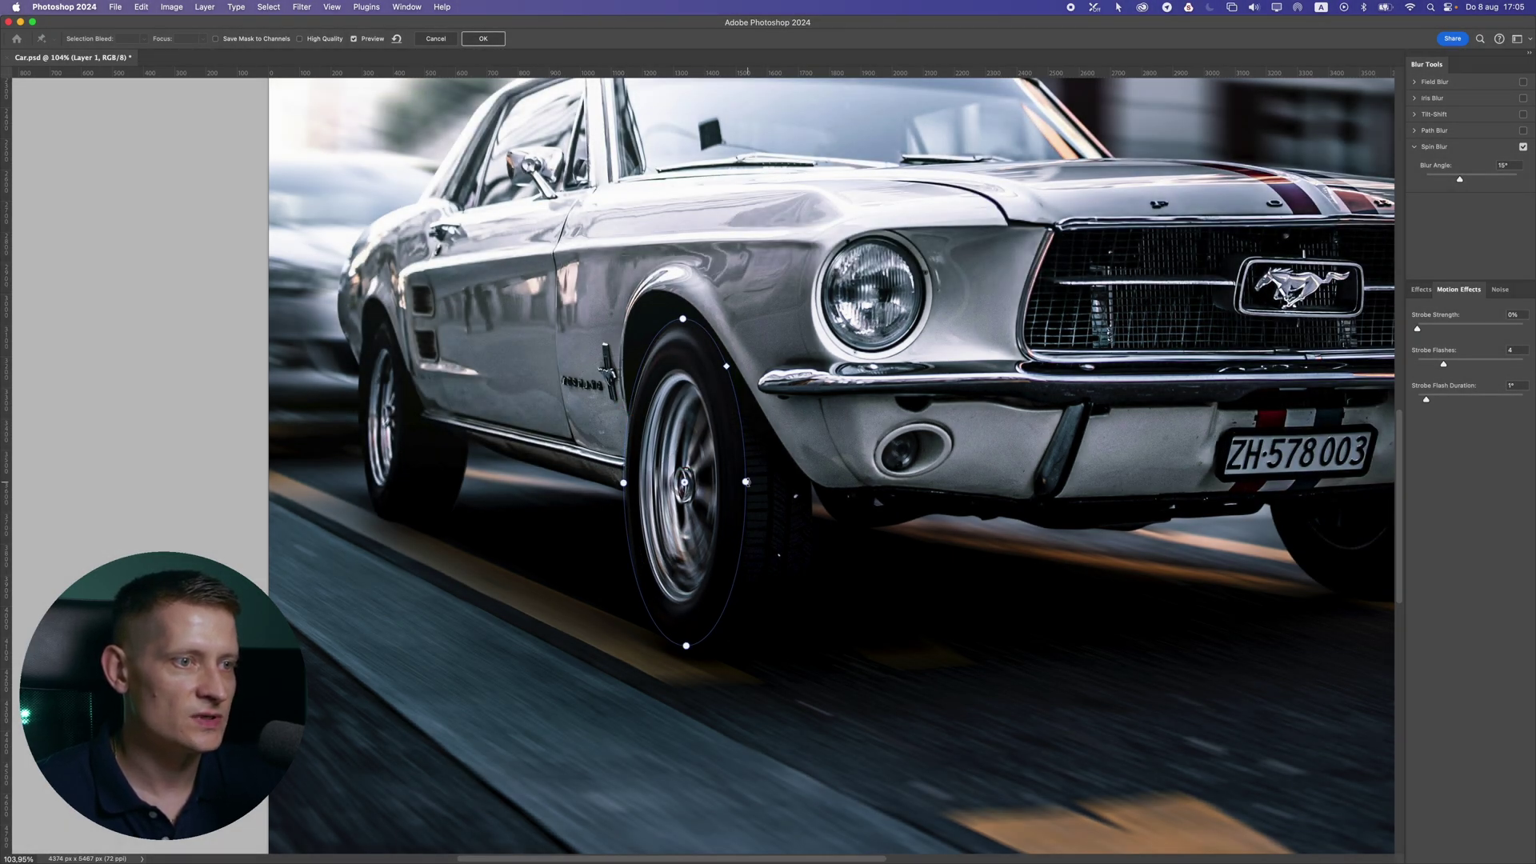
Narrow the spin blur ellipse slightly to fit the front tyre and try several blur angles, settling on 15°
left_click_drag(745, 481, 740, 480)
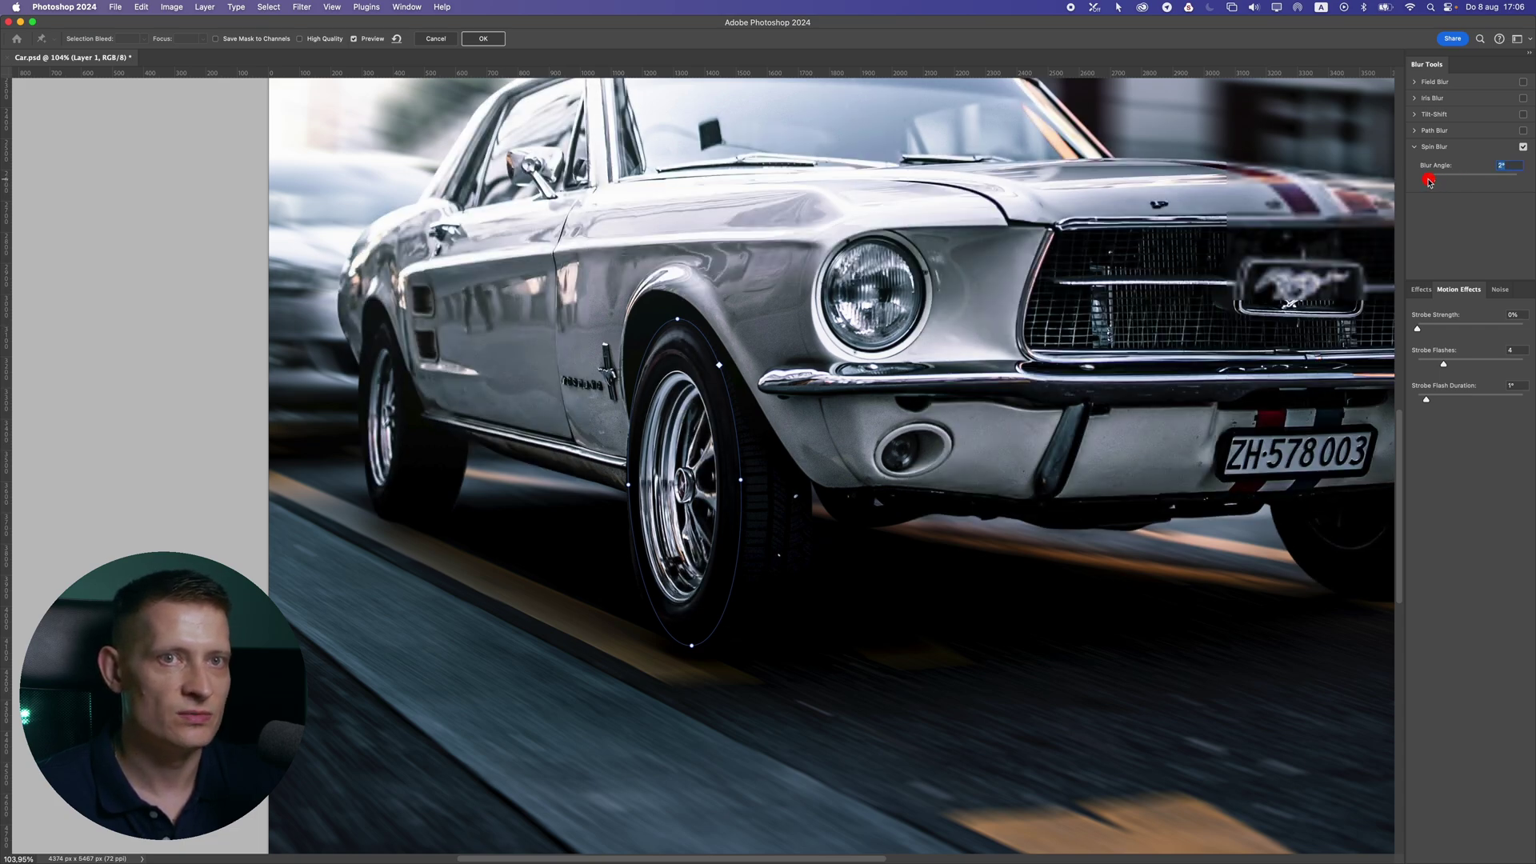
left_click_drag(1429, 182, 1468, 181)
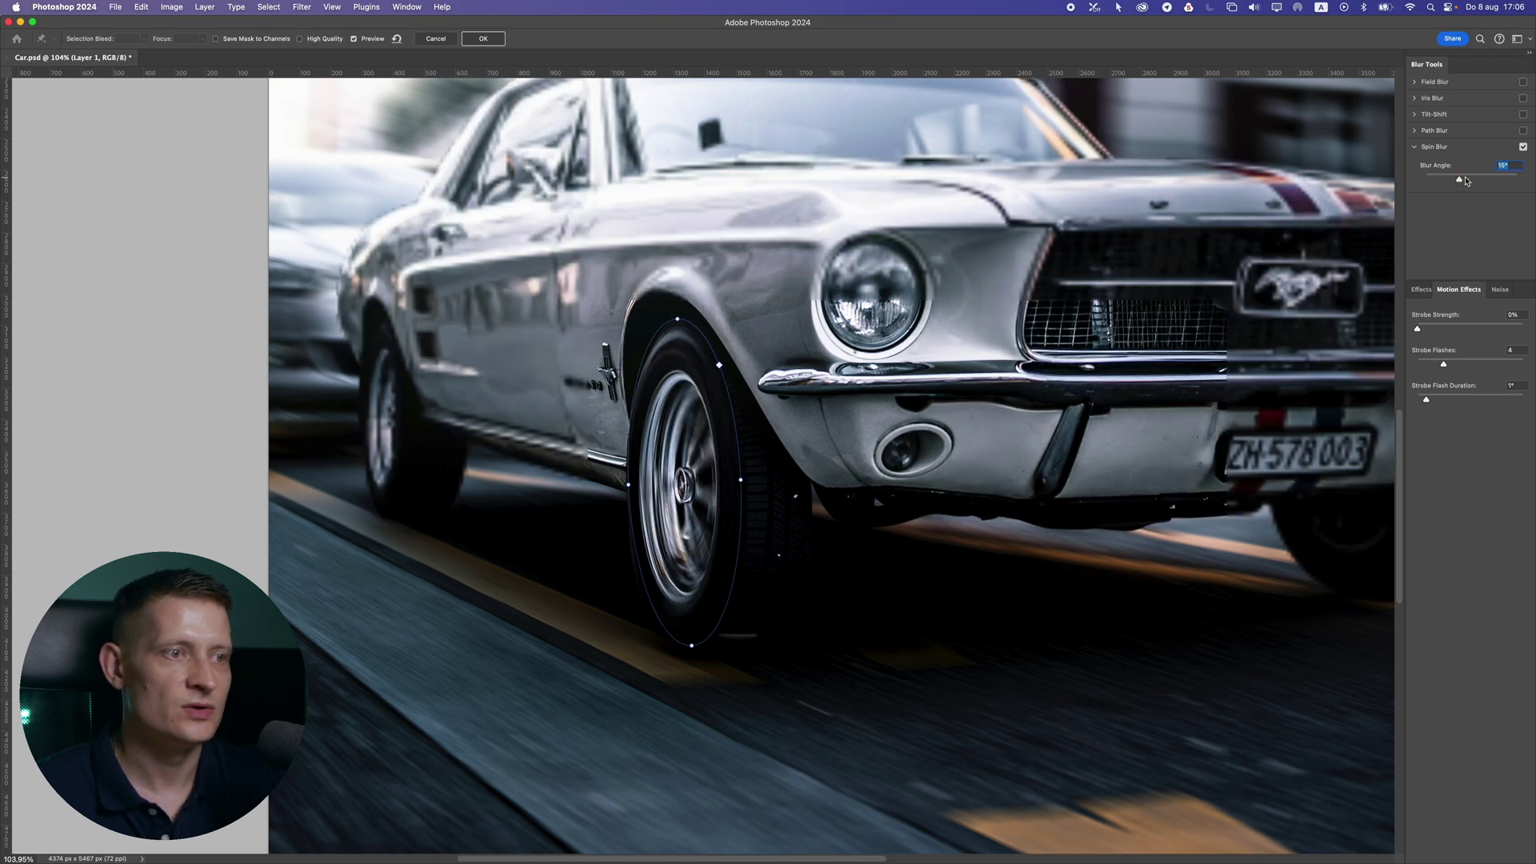
left_click(1467, 180)
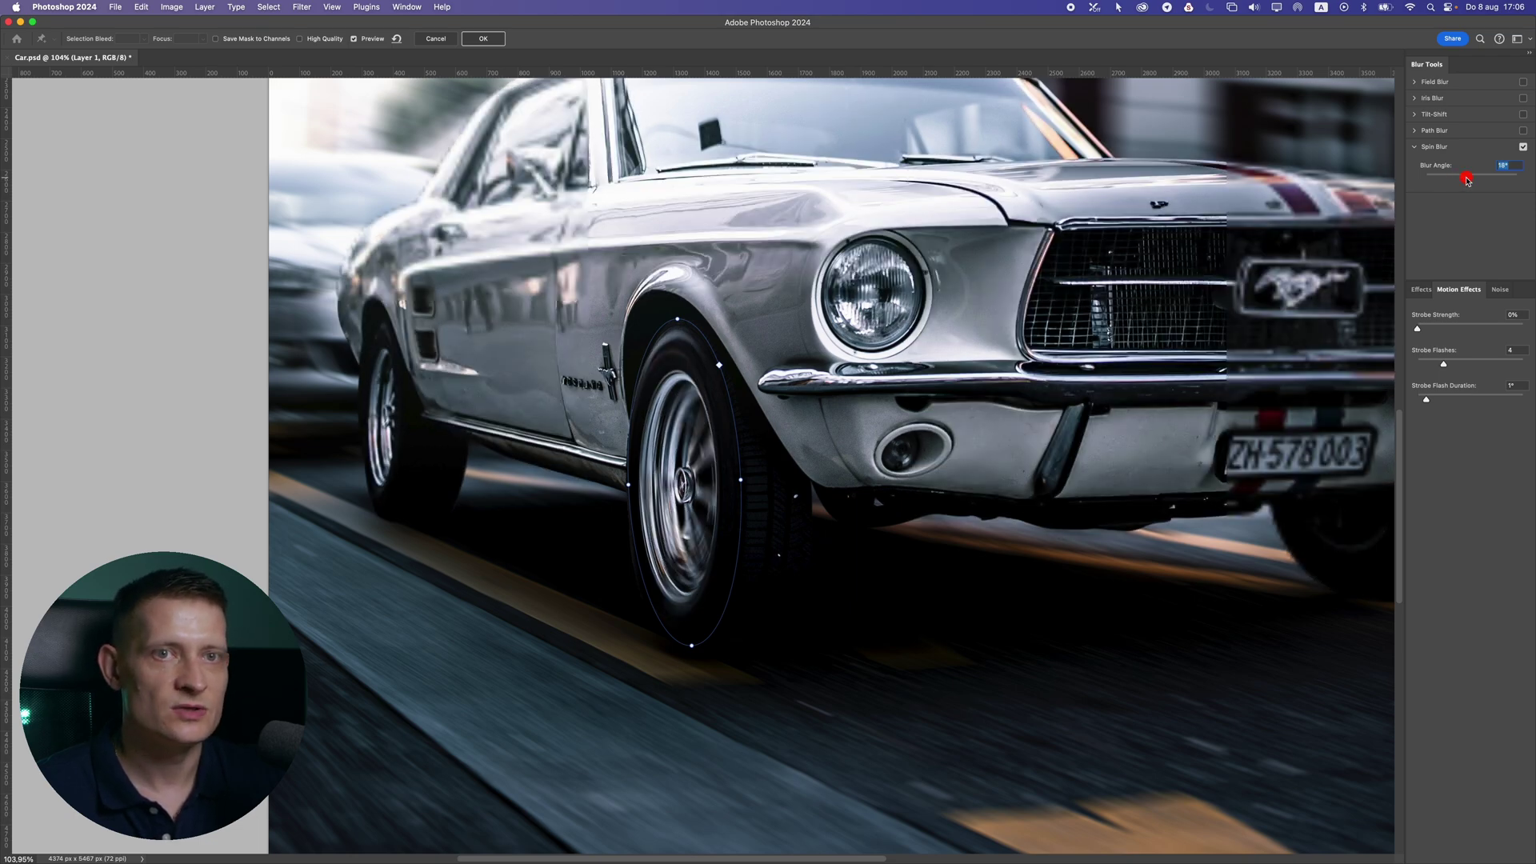
left_click(1462, 181)
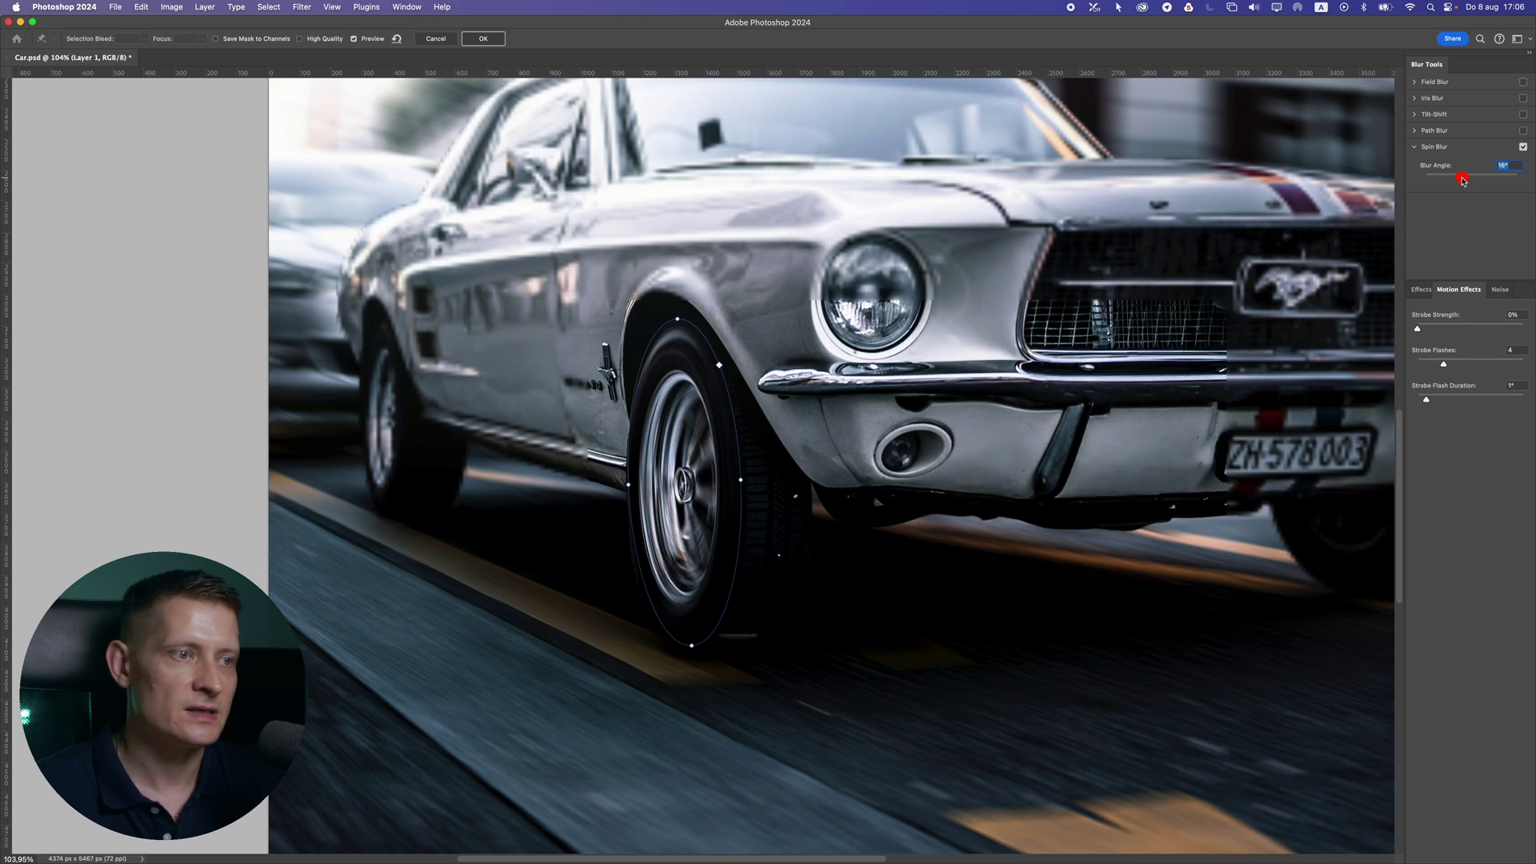
scroll(806, 408, "up", 2)
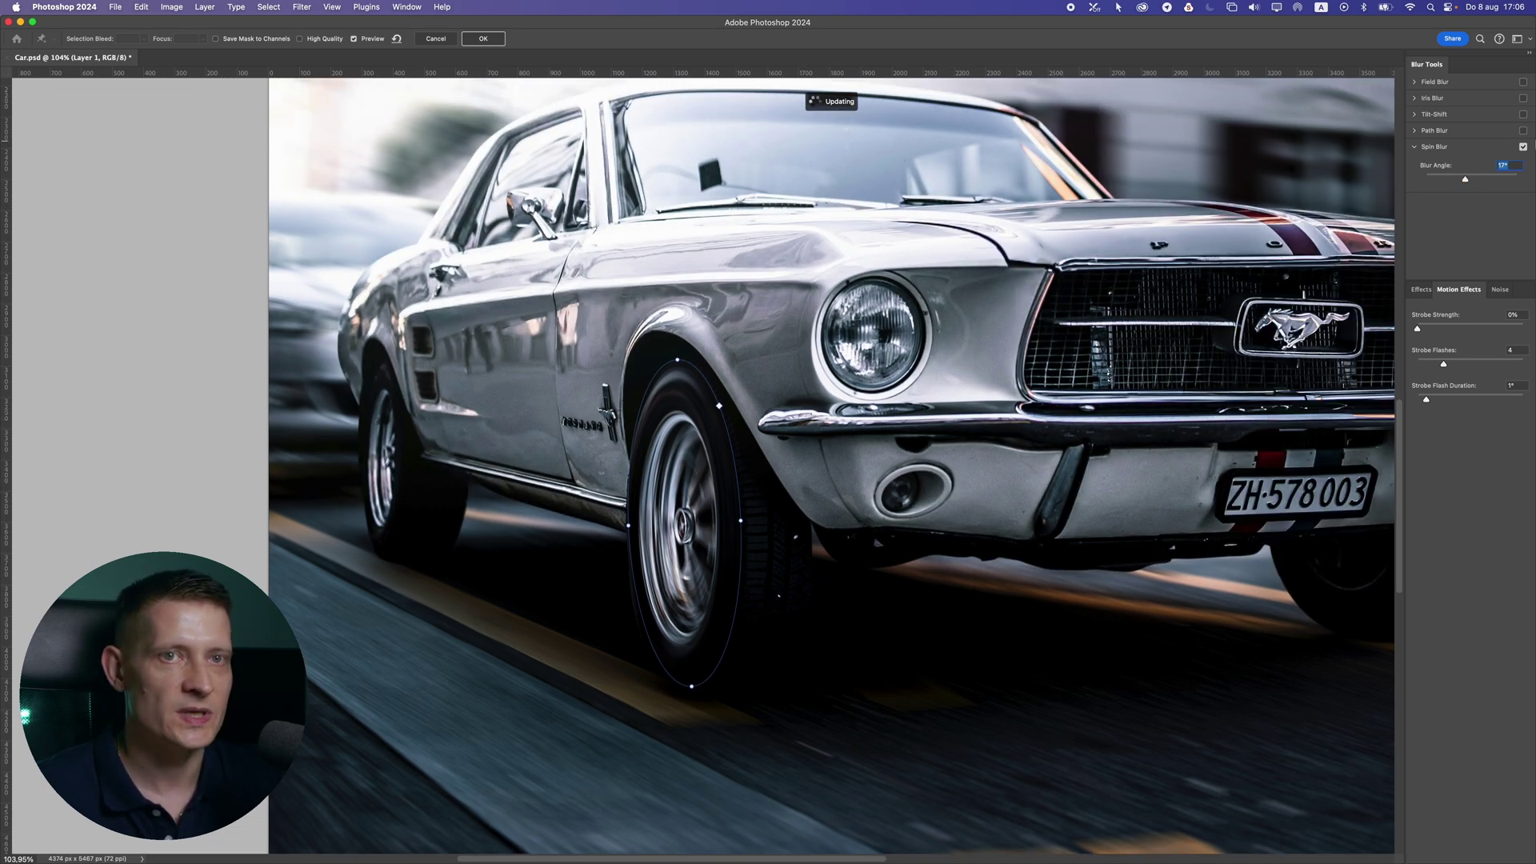
left_click_drag(1467, 181, 1500, 180)
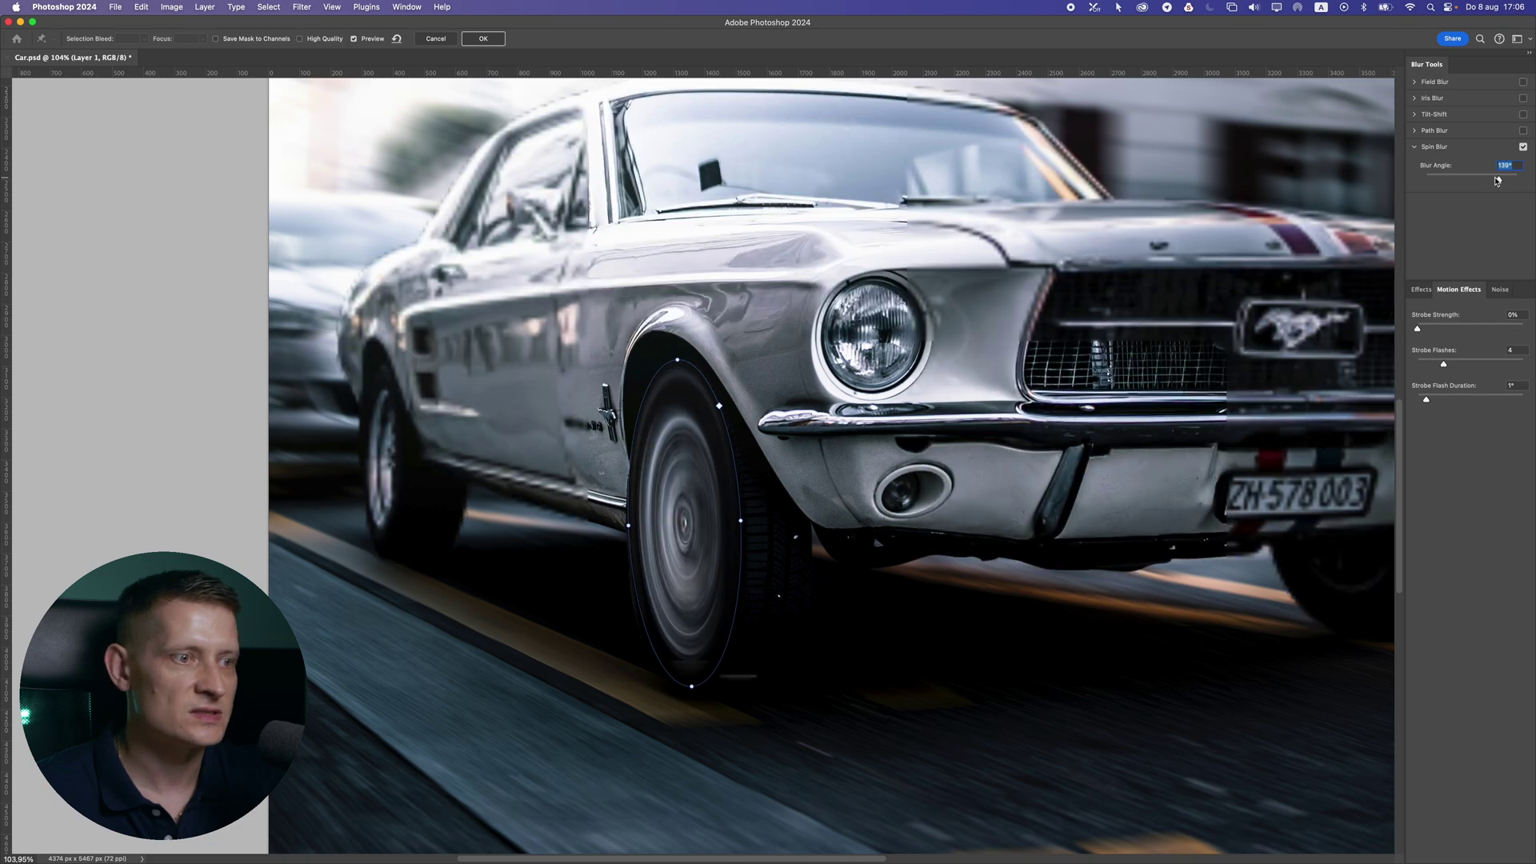
left_click(1452, 180)
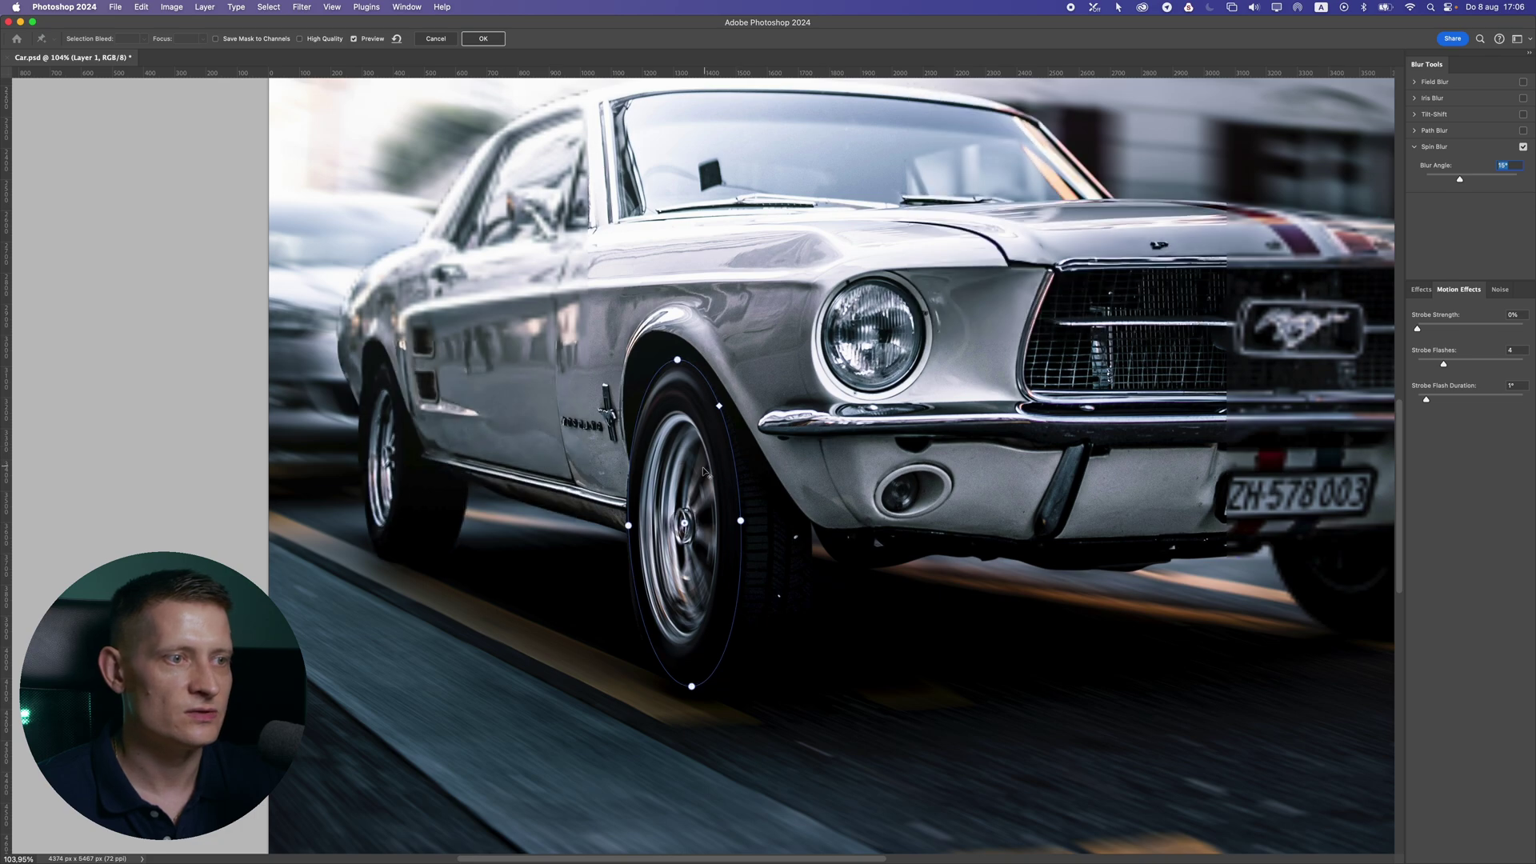
scroll(702, 471, "down", 2)
scroll(702, 472, "down", 1)
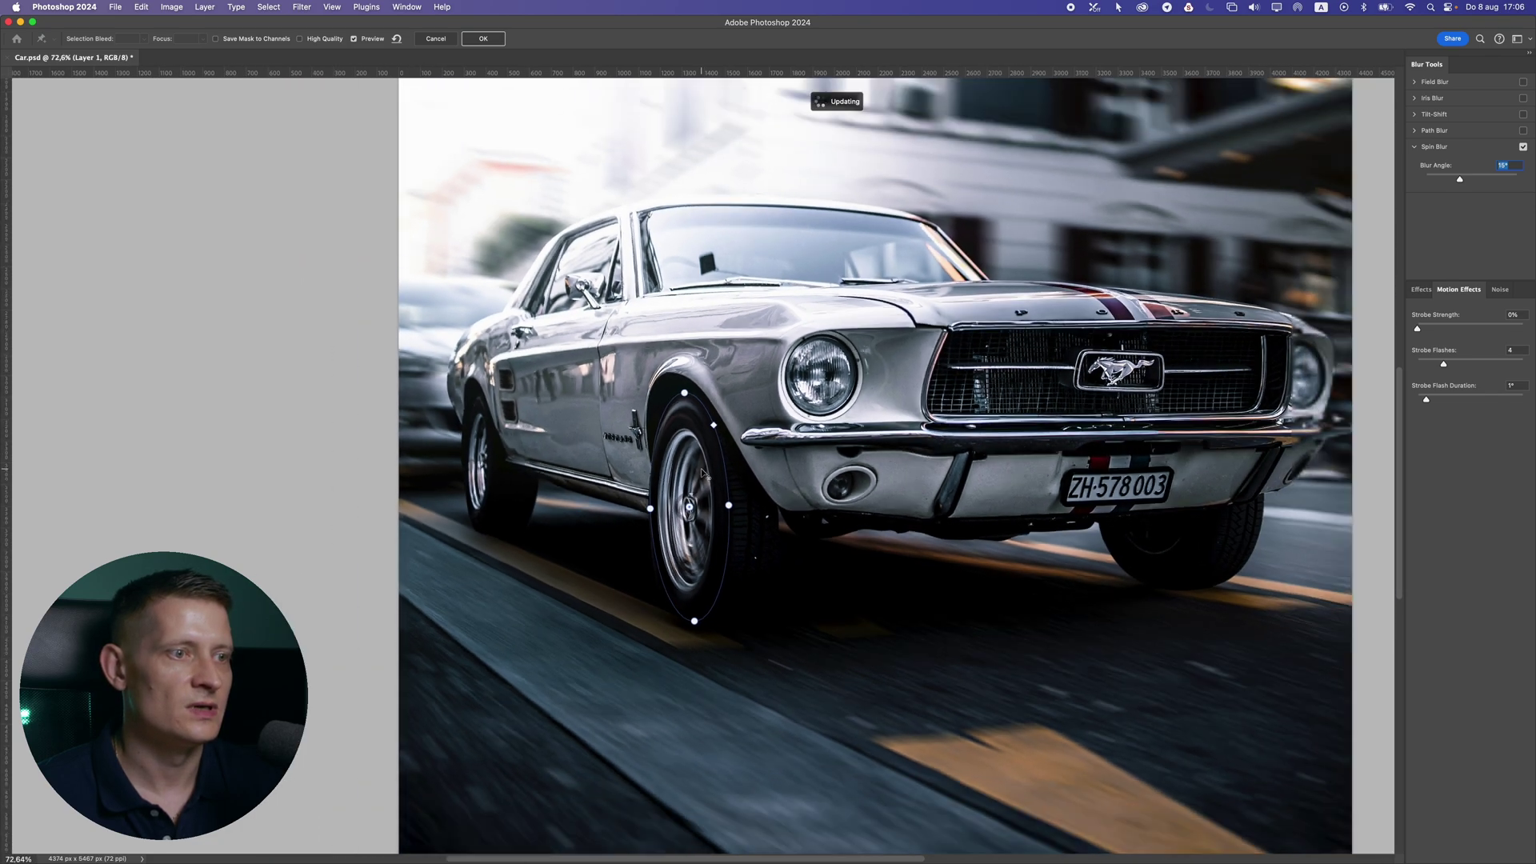
scroll(702, 472, "up", 1)
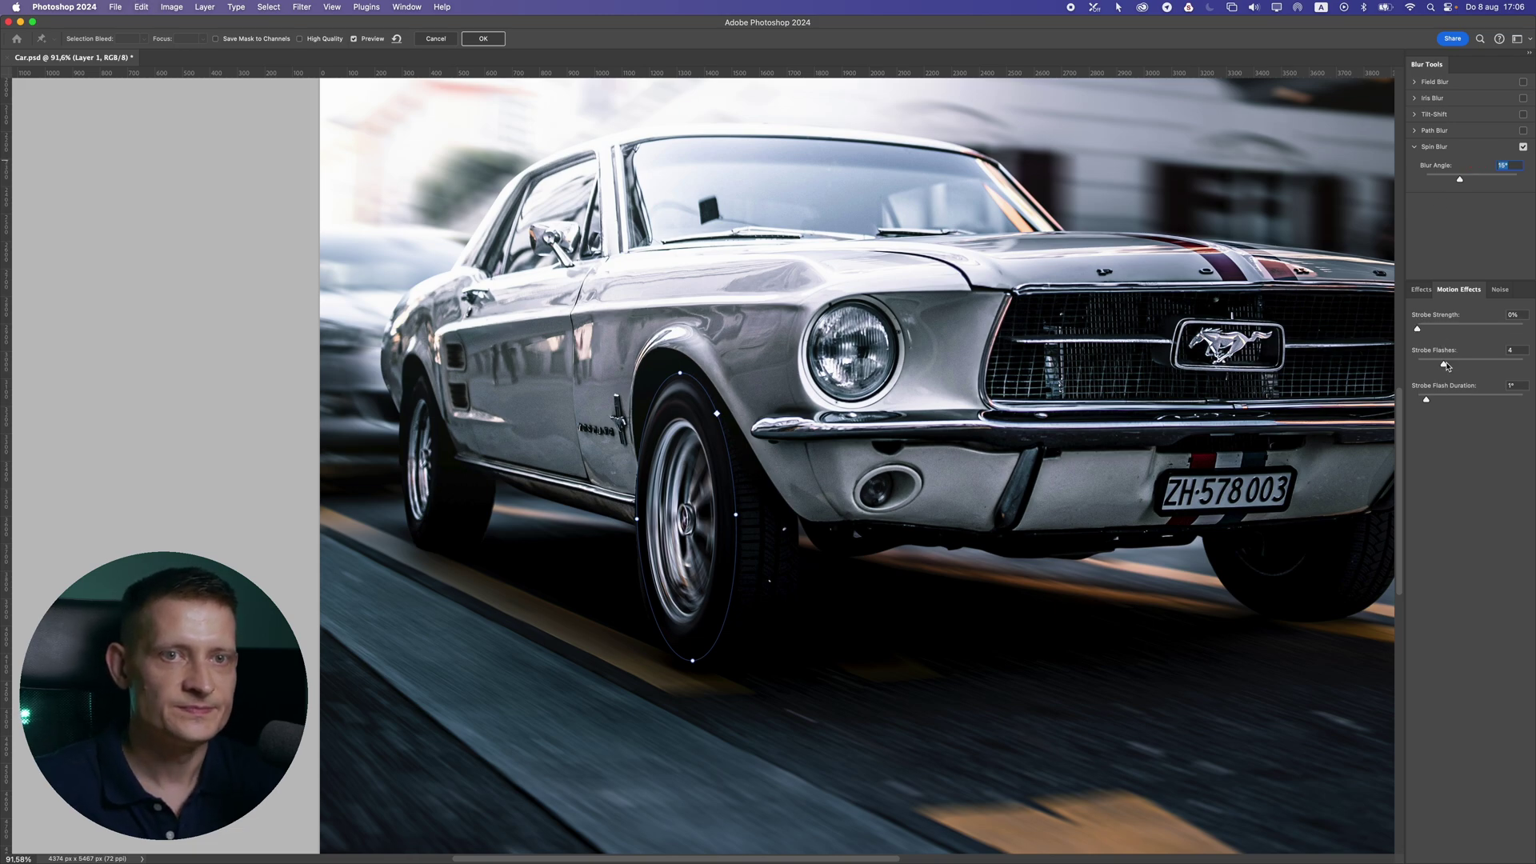
left_click_drag(1449, 364, 1445, 364)
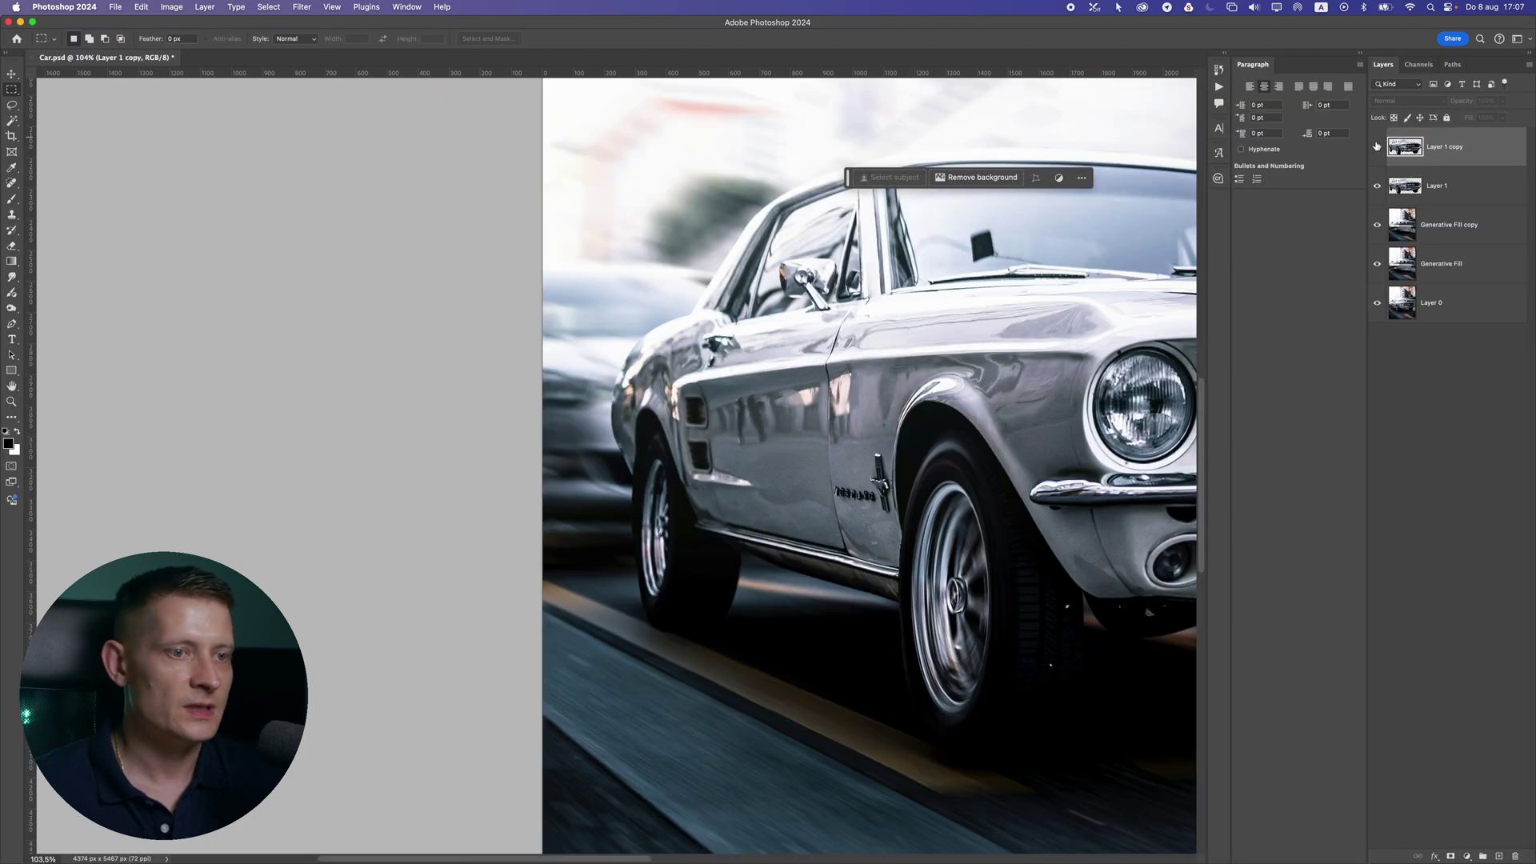
Toggle Layer 1 copy to compare the sharp front wheel with the blurred one, leaving the copy visible
left_click(1377, 151)
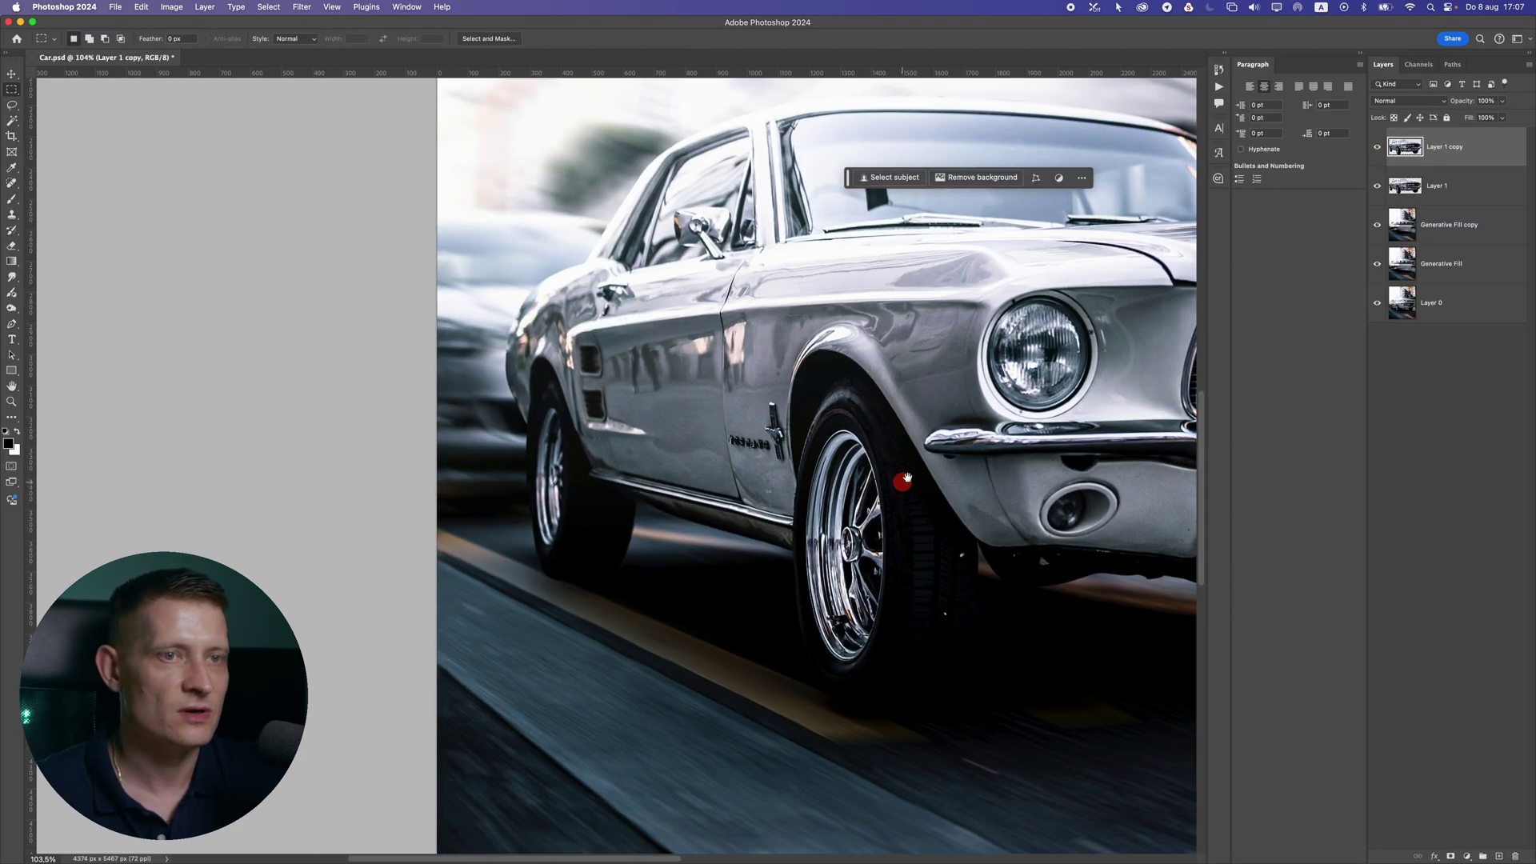
scroll(907, 490, "right", 3)
scroll(907, 490, "down", 2)
left_click(1377, 147)
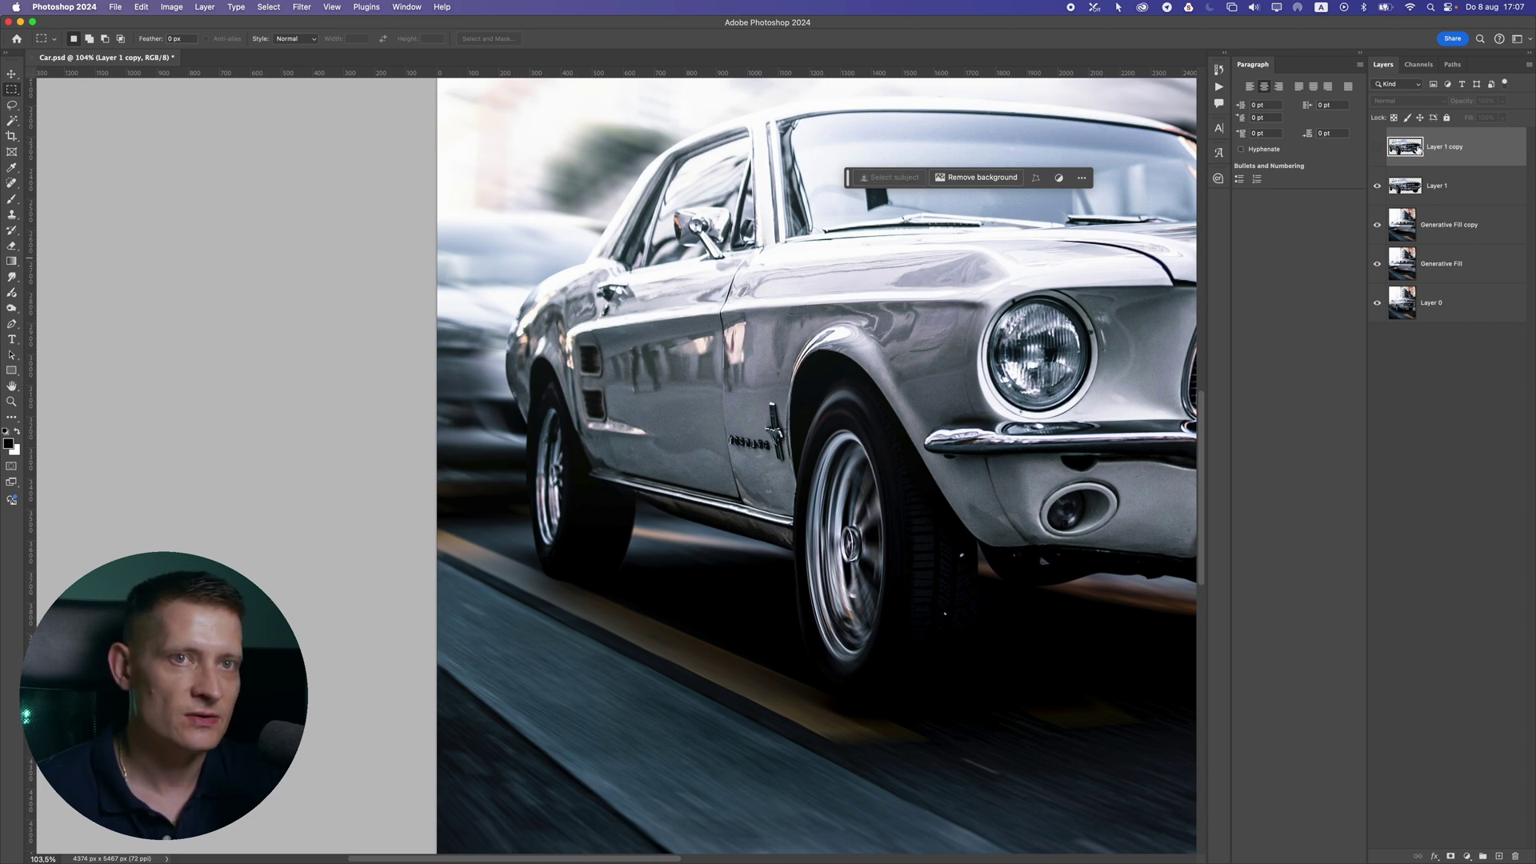
left_click(1377, 149)
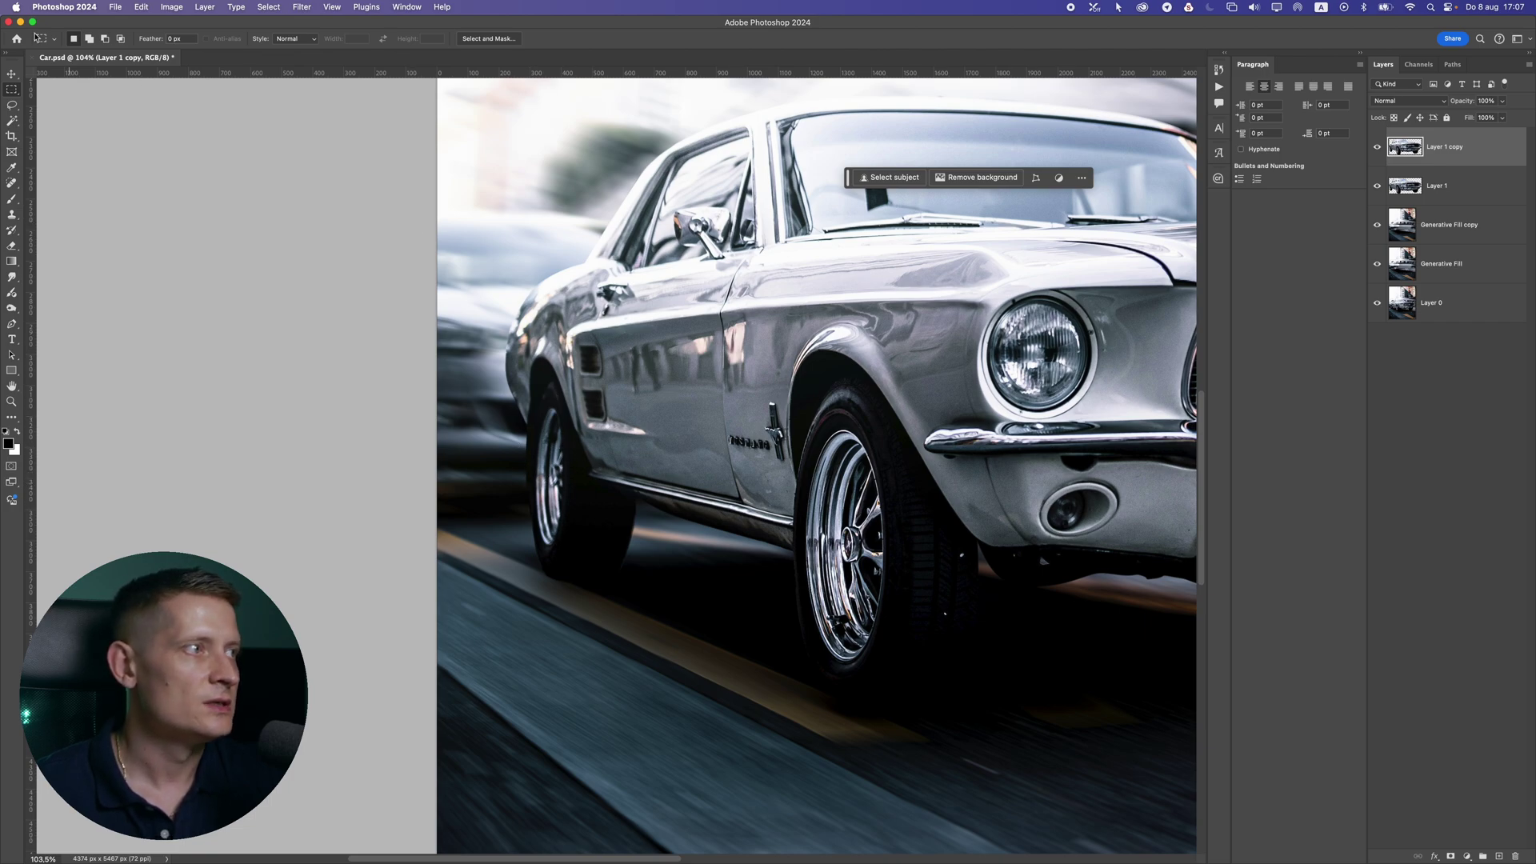
Select the rear wheel with a loose upright Elliptical Marquee and mask Layer 1 copy to that selection
right_click(12, 88)
left_click(72, 103)
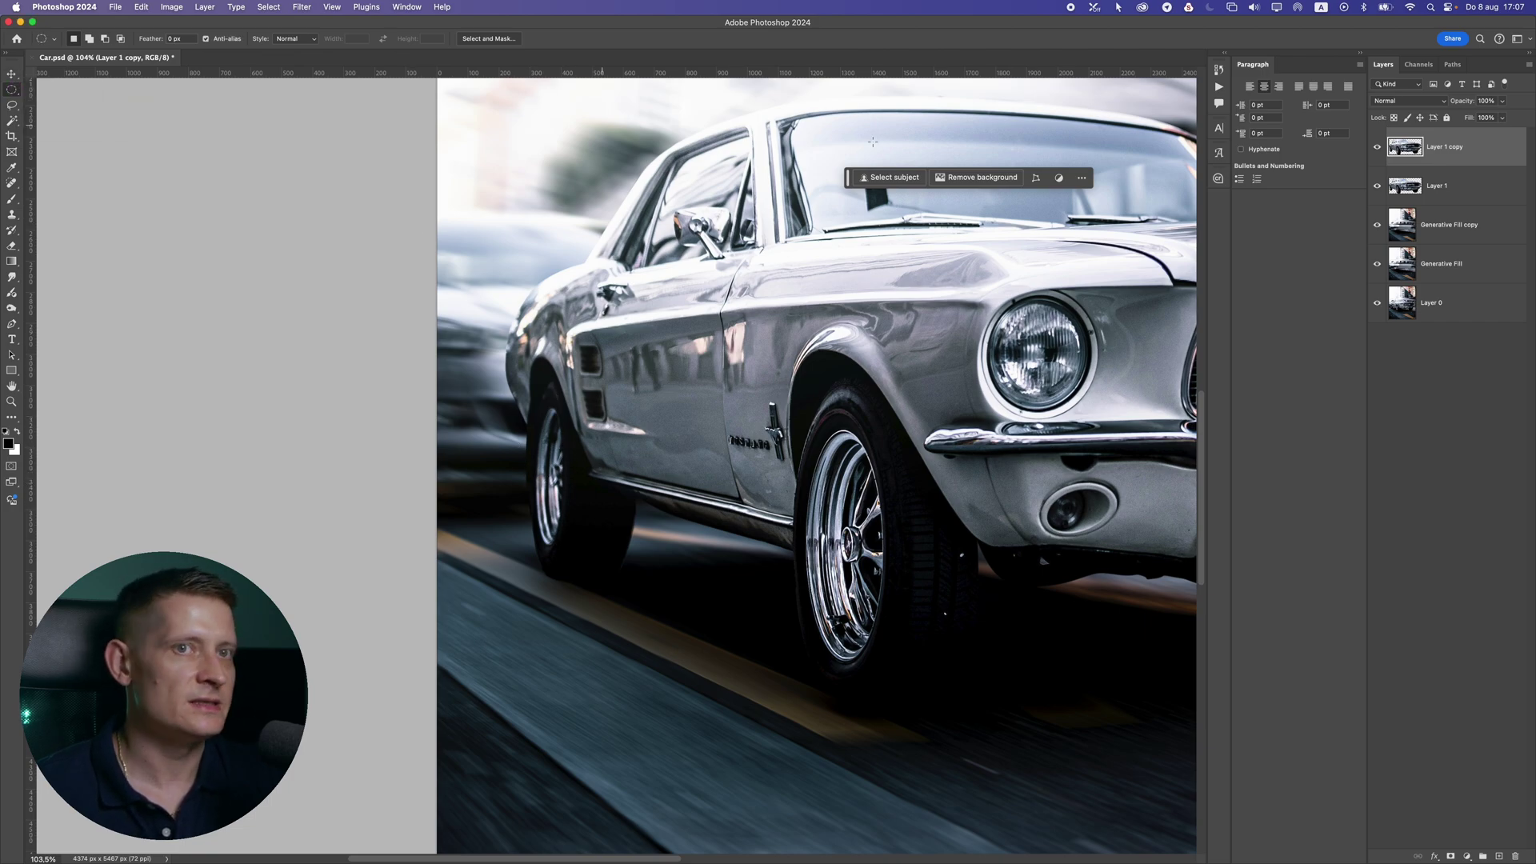
left_click_drag(484, 328, 664, 636)
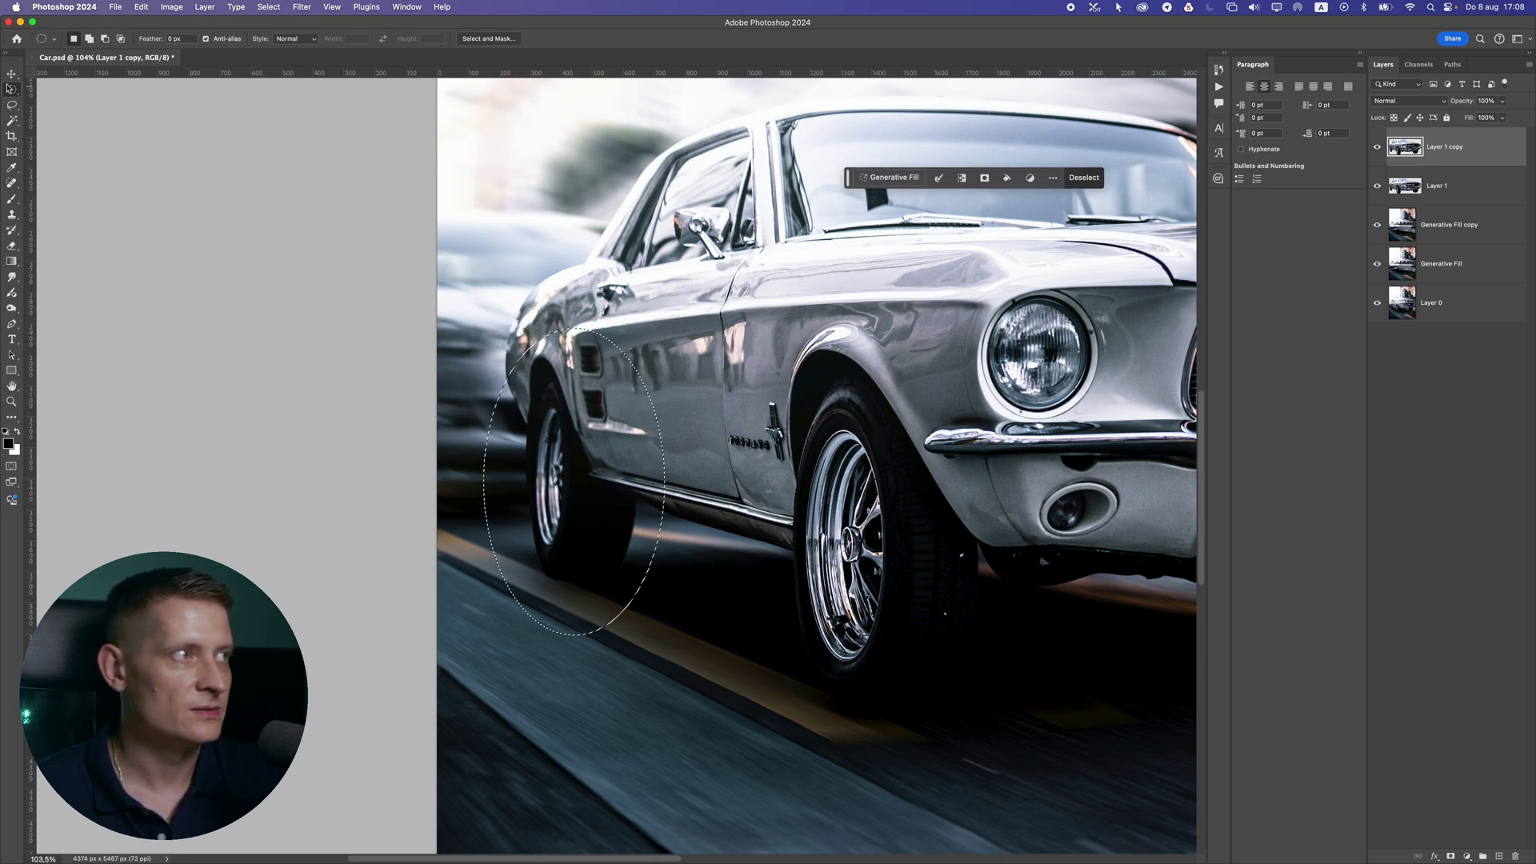
right_click(12, 89)
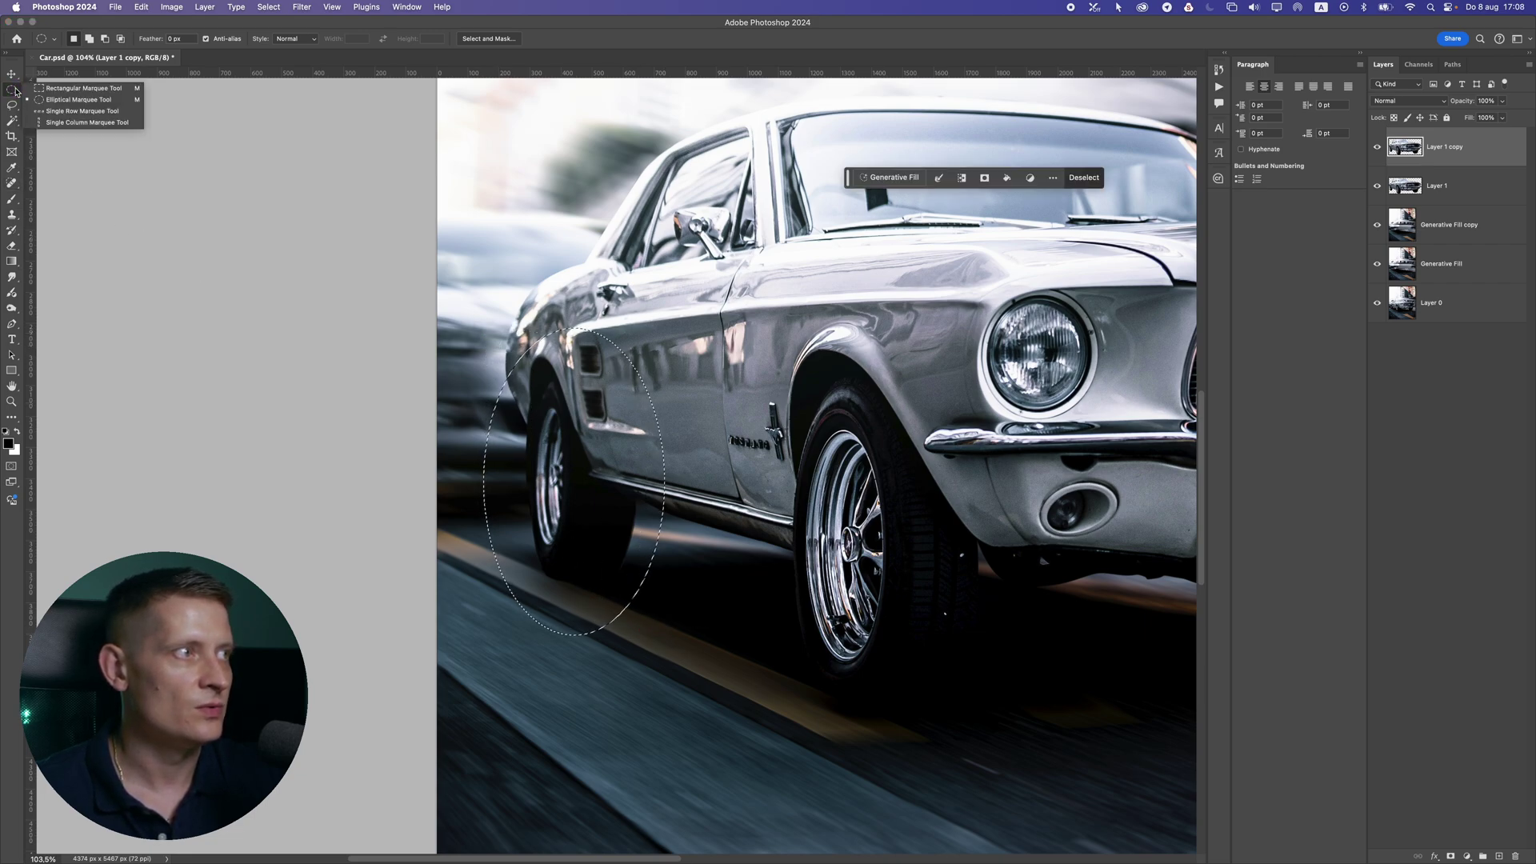
left_click(80, 100)
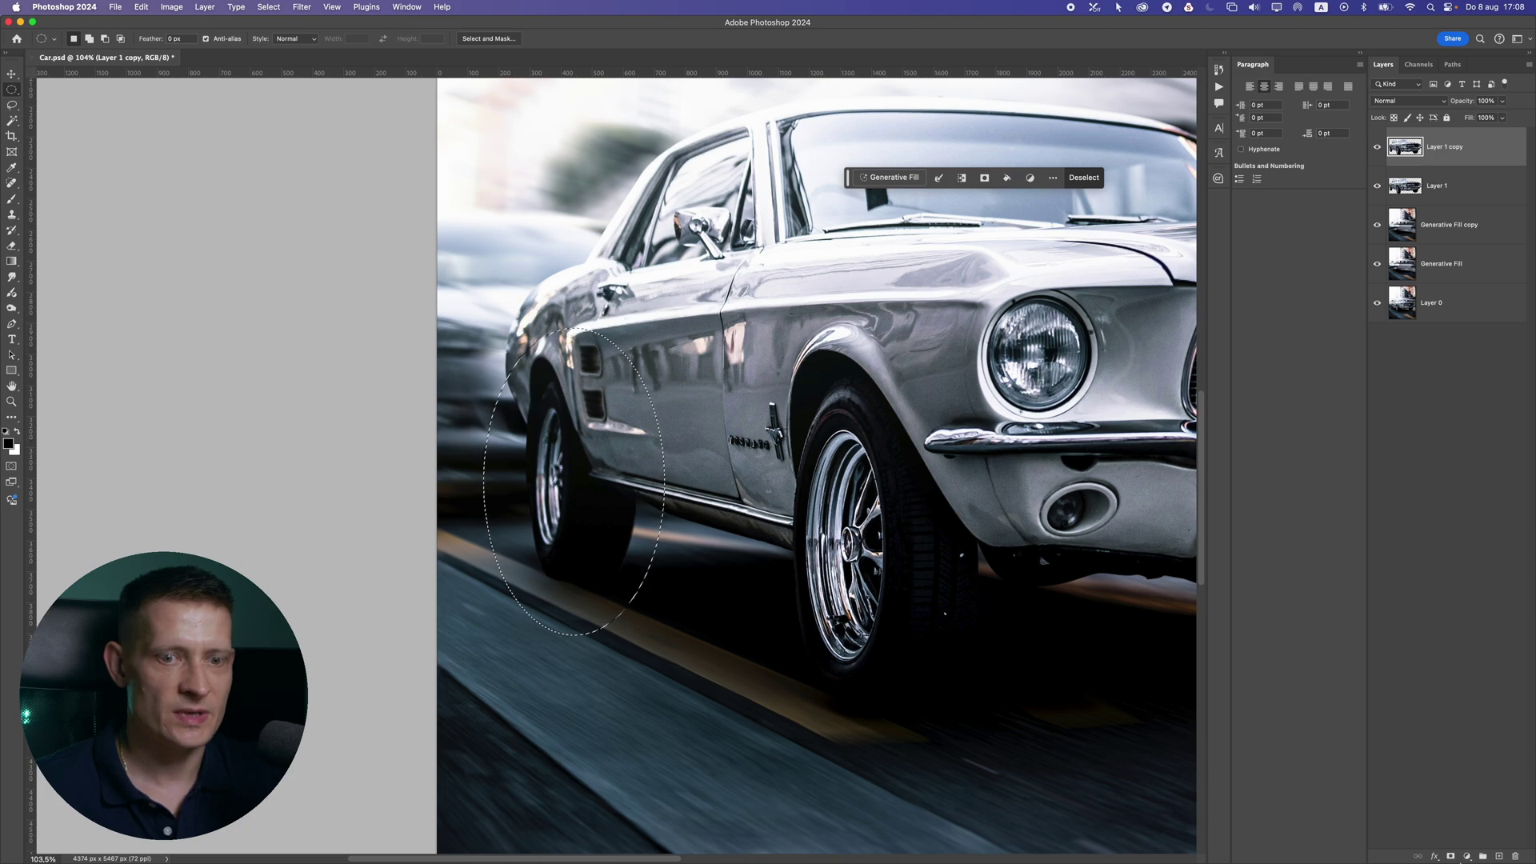
left_click(983, 177)
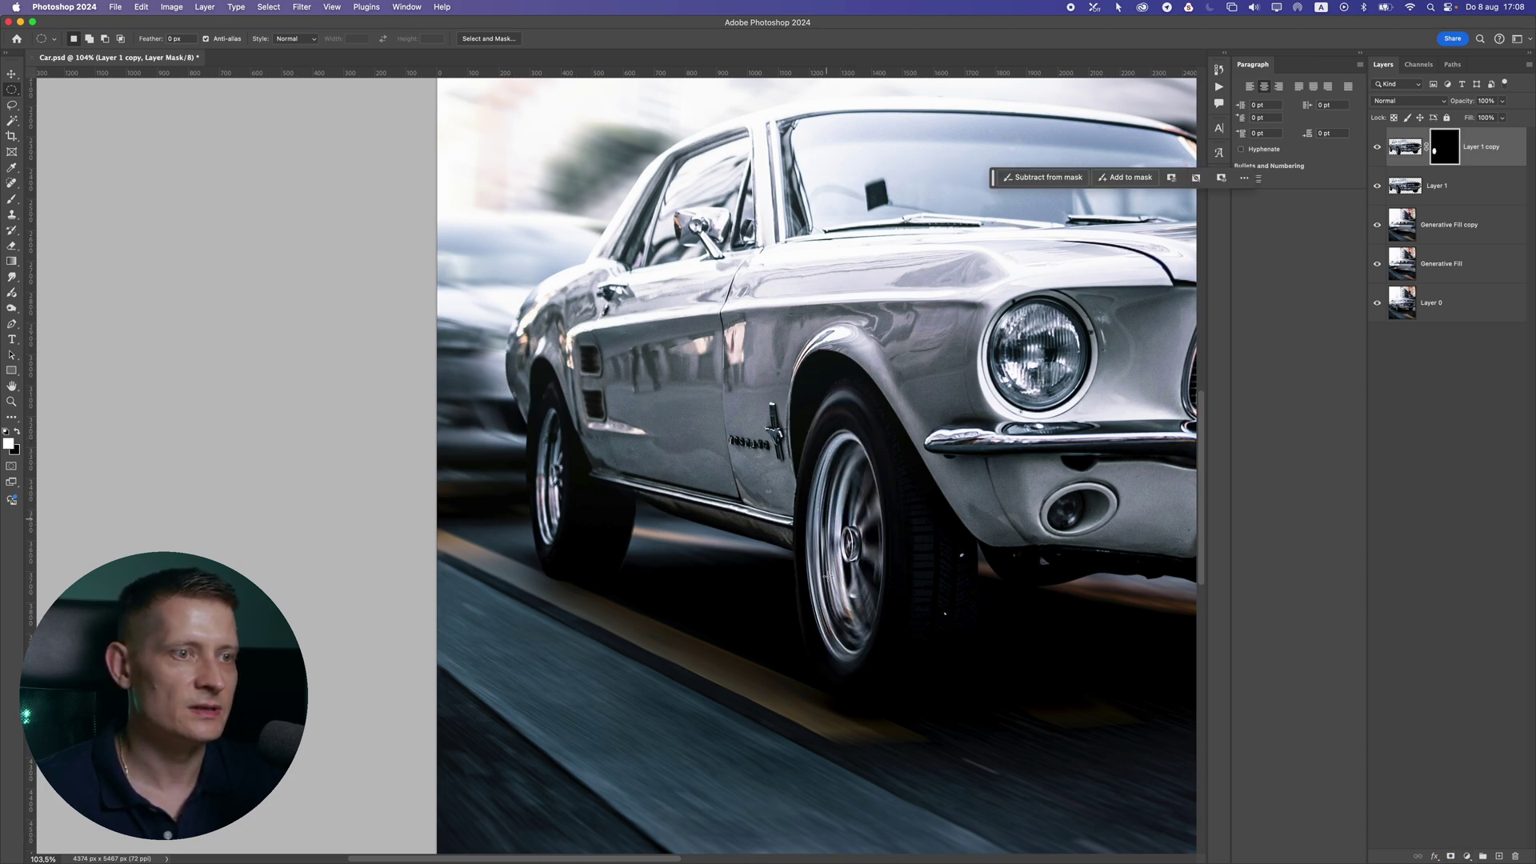
Target the image of Layer 1 copy instead of its mask and open the Spin Blur filter
scroll(535, 404, "up", 2)
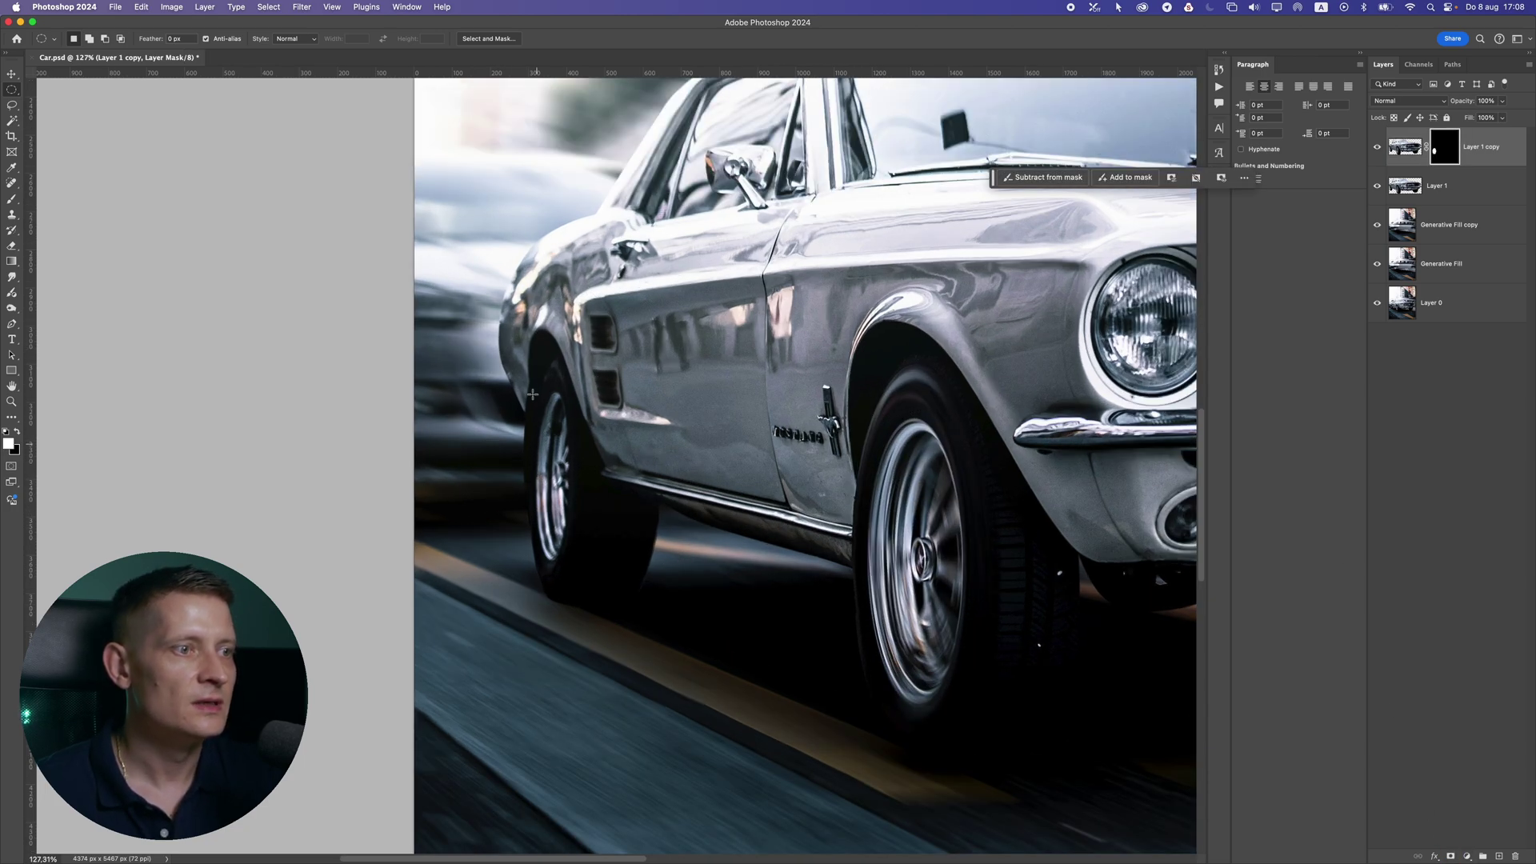
left_click(1414, 148)
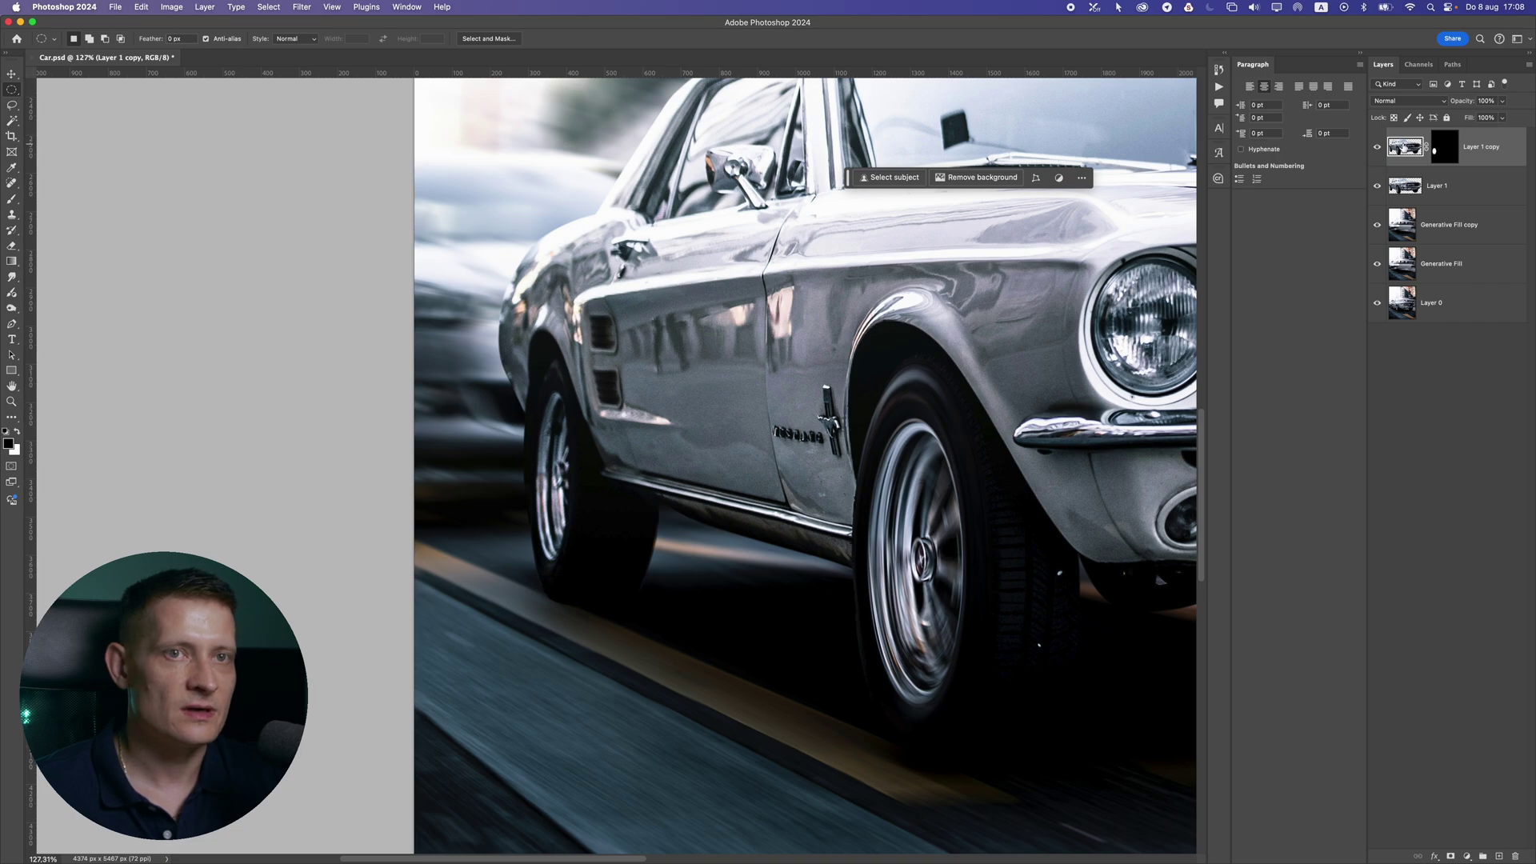
left_click(303, 6)
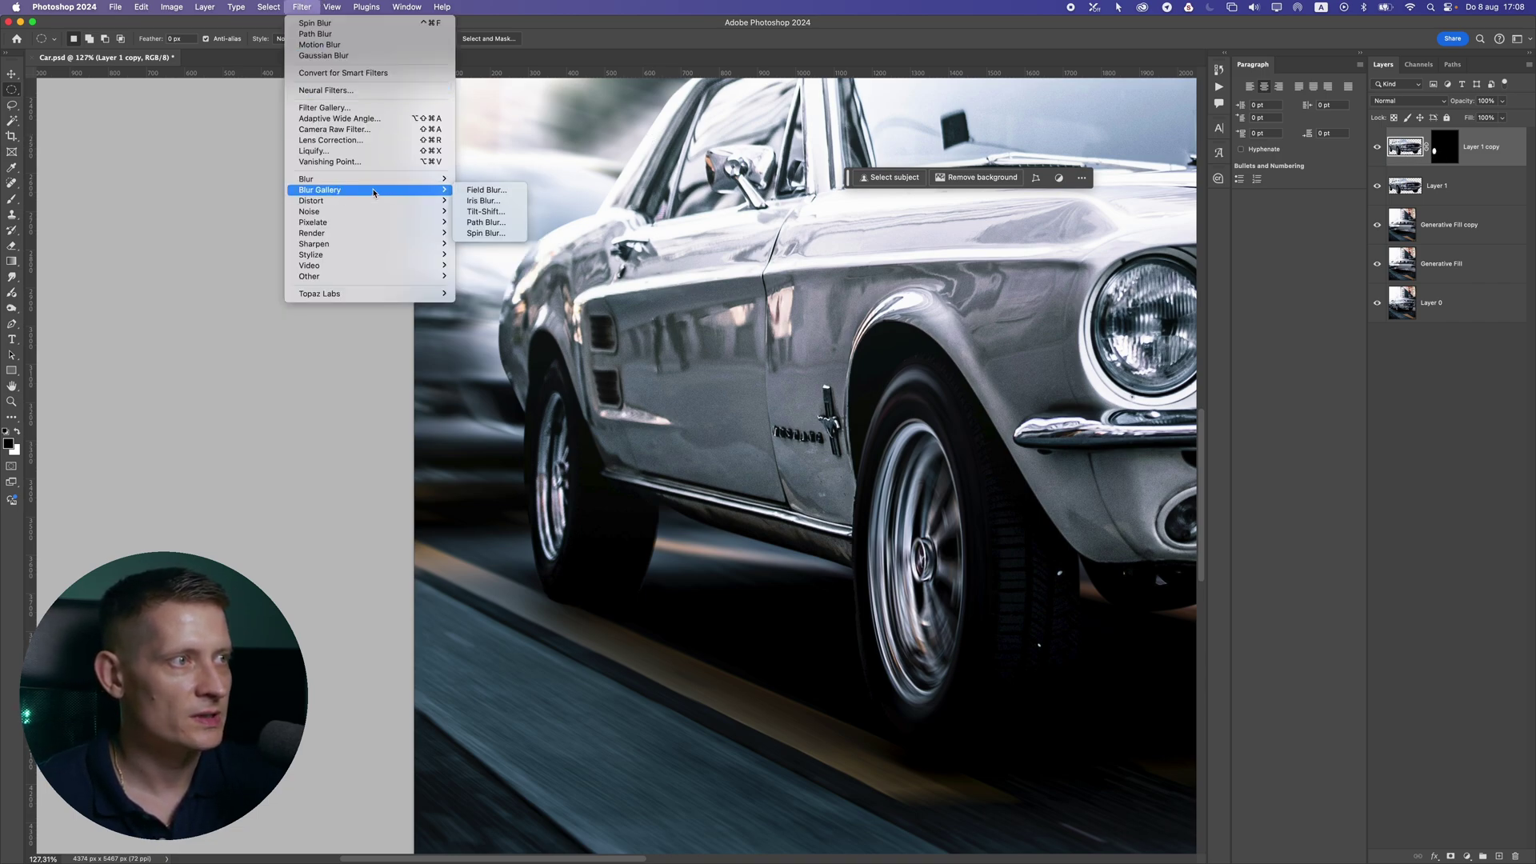
left_click(504, 234)
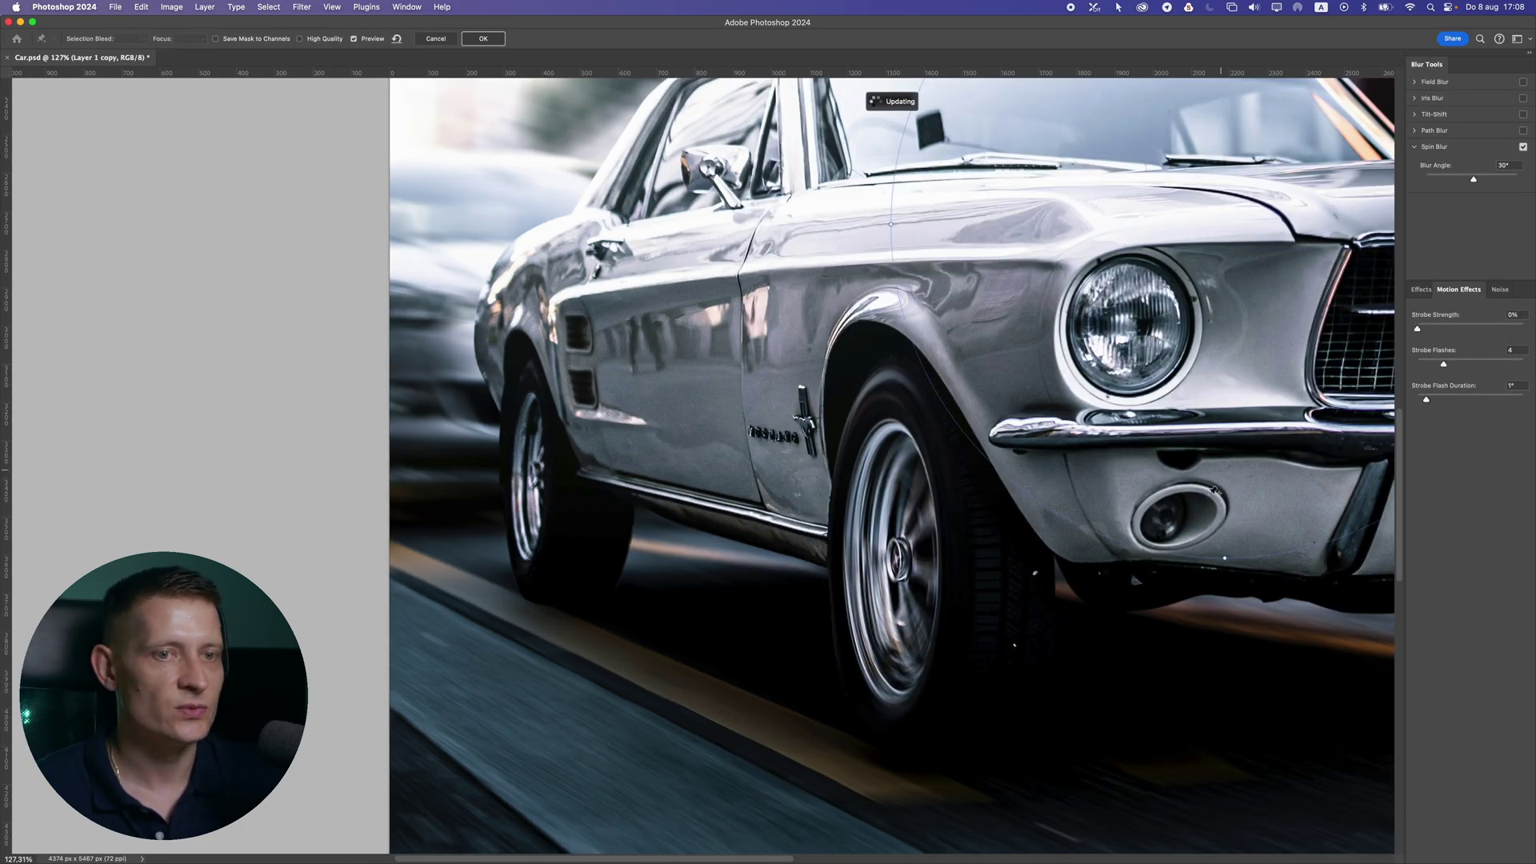
Move the spin blur ellipse onto the rear wheel and reshape it into a small, narrow upright oval
left_click_drag(1225, 237, 666, 441)
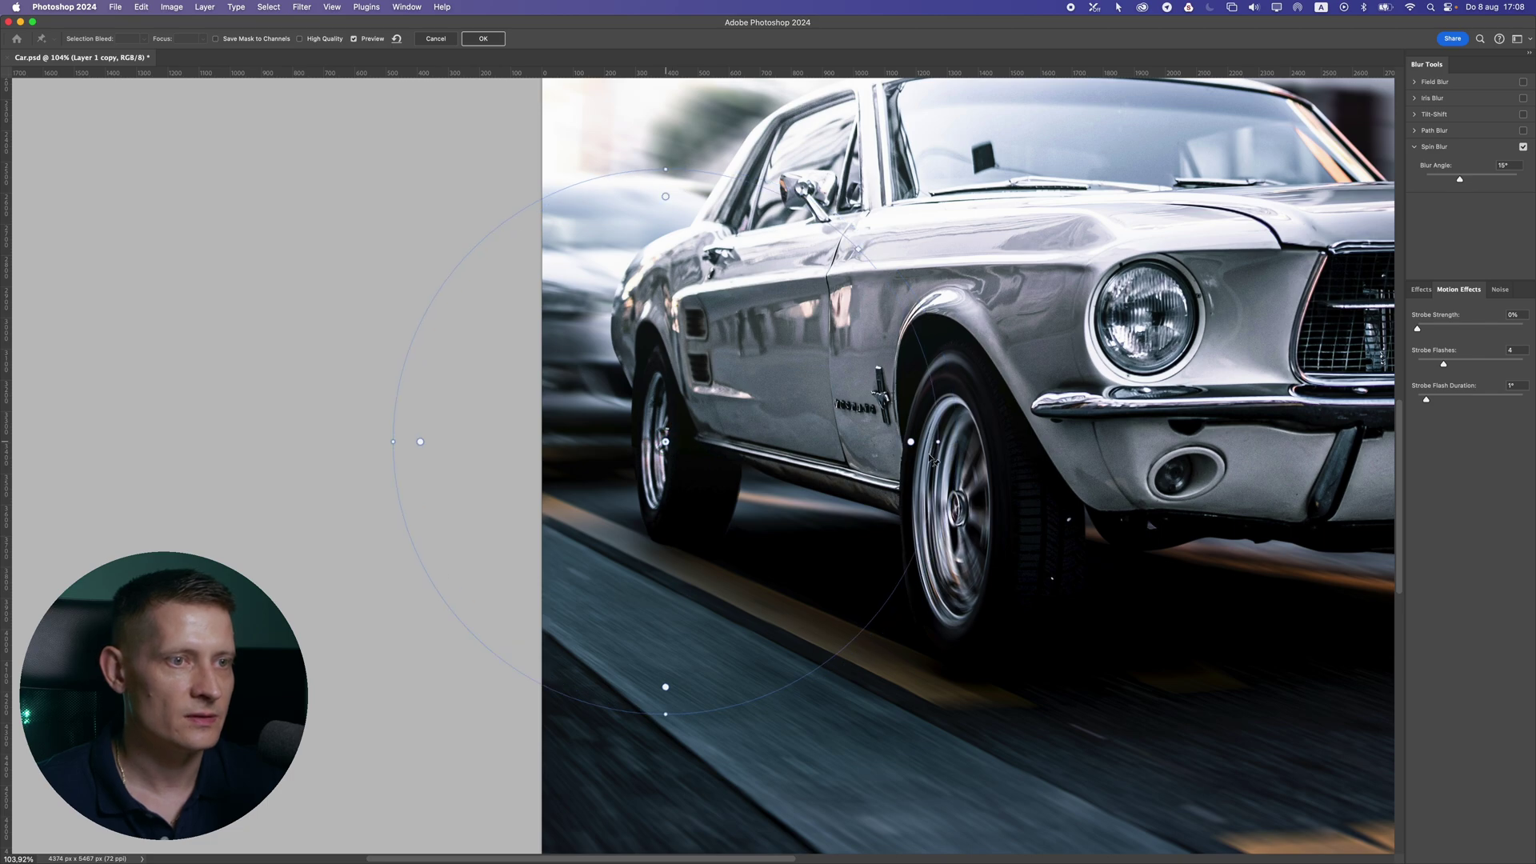
left_click_drag(911, 441, 723, 440)
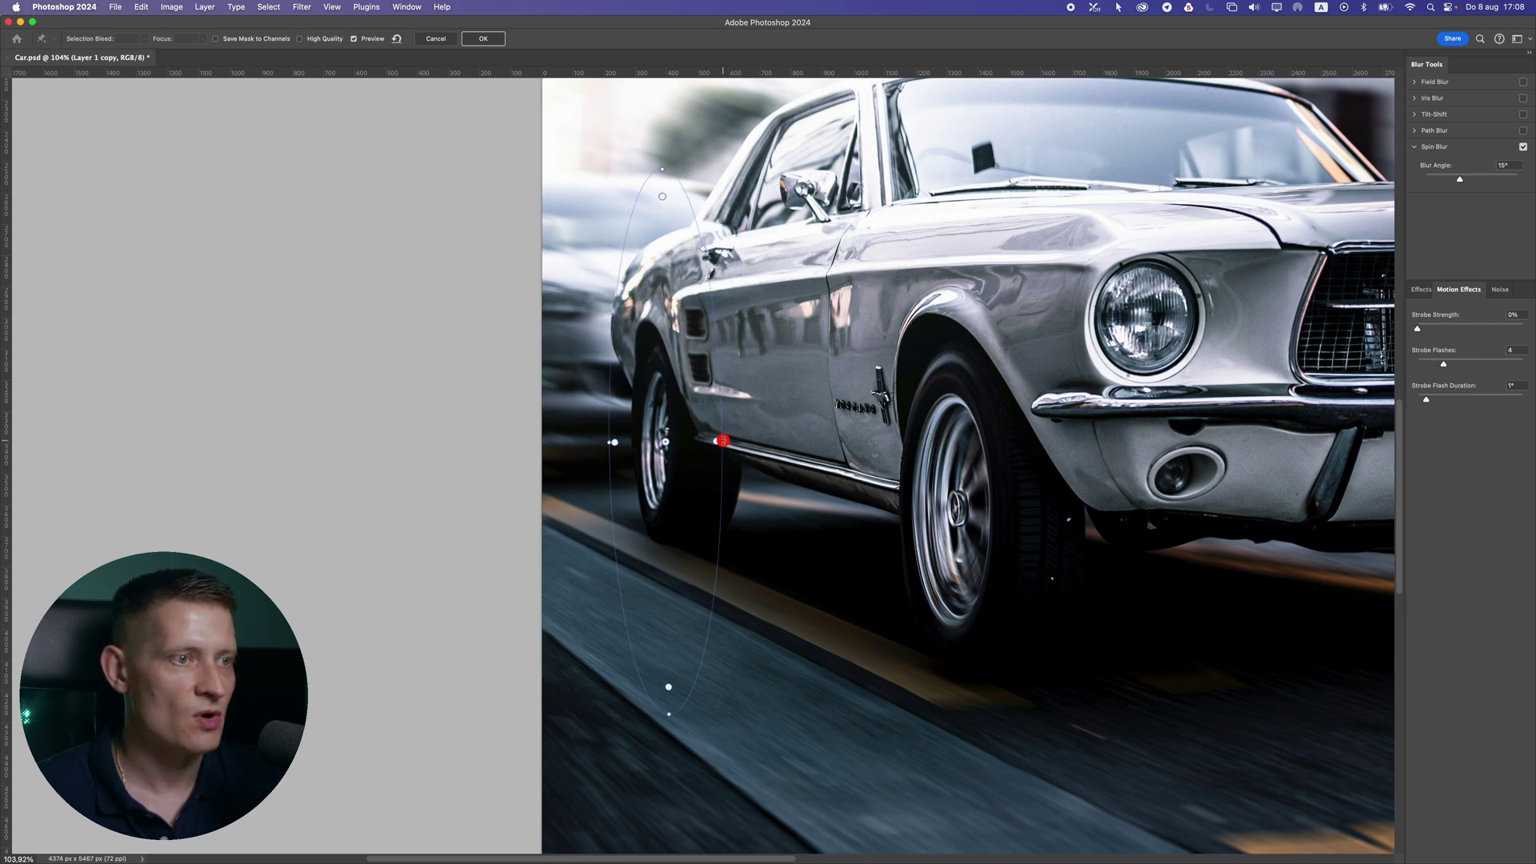
left_click_drag(657, 165, 663, 376)
left_click_drag(722, 442, 694, 437)
scroll(642, 462, "up", 3)
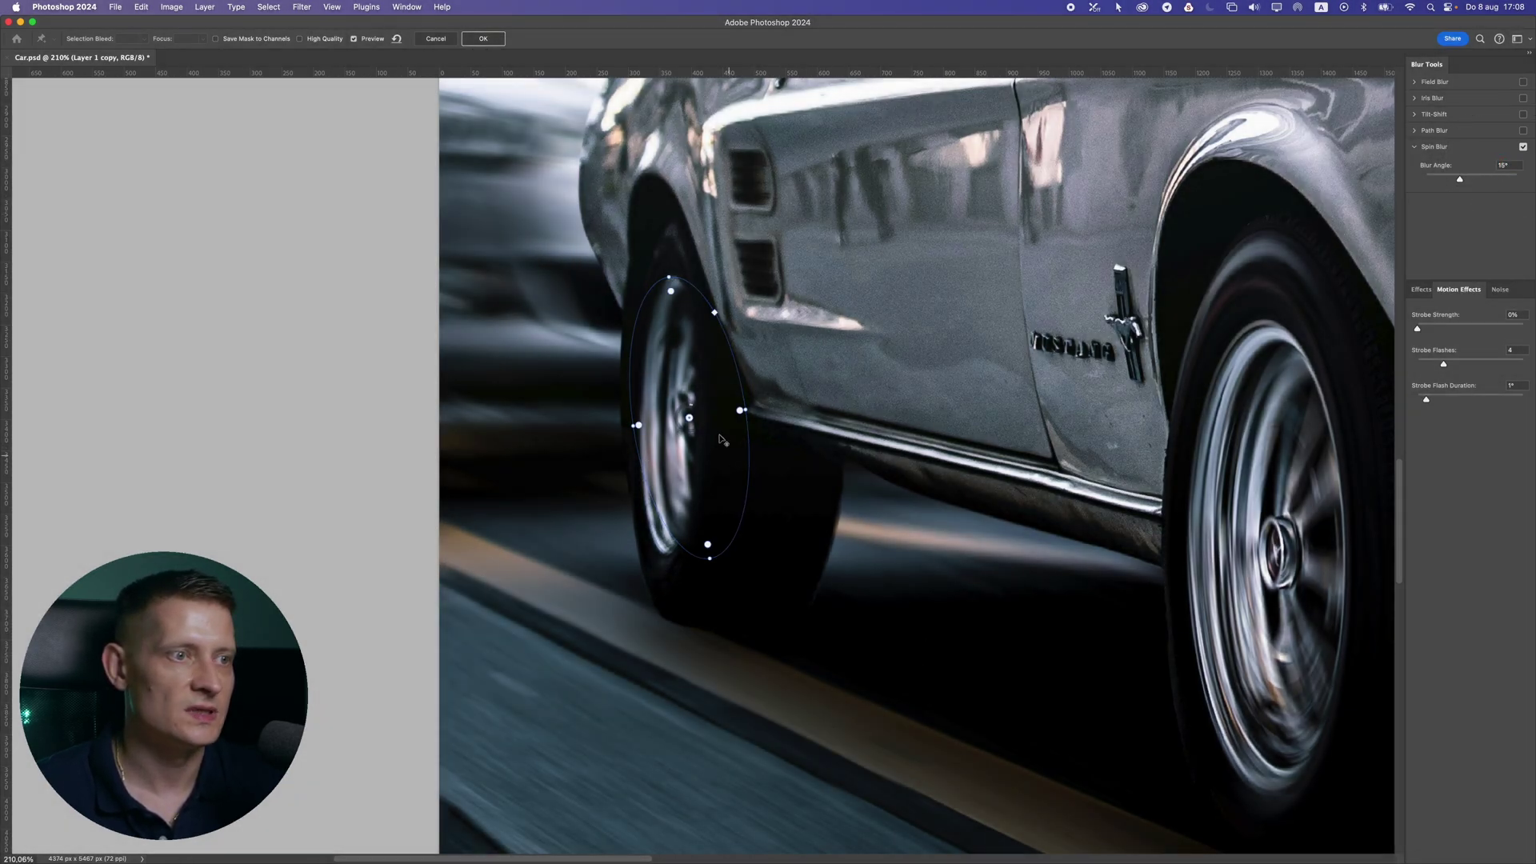
Centre the spin blur ellipse on the rear wheel hub and refine its height, tilt and width to fit the tyre
left_click_drag(679, 417, 704, 412)
left_click_drag(657, 289, 670, 215)
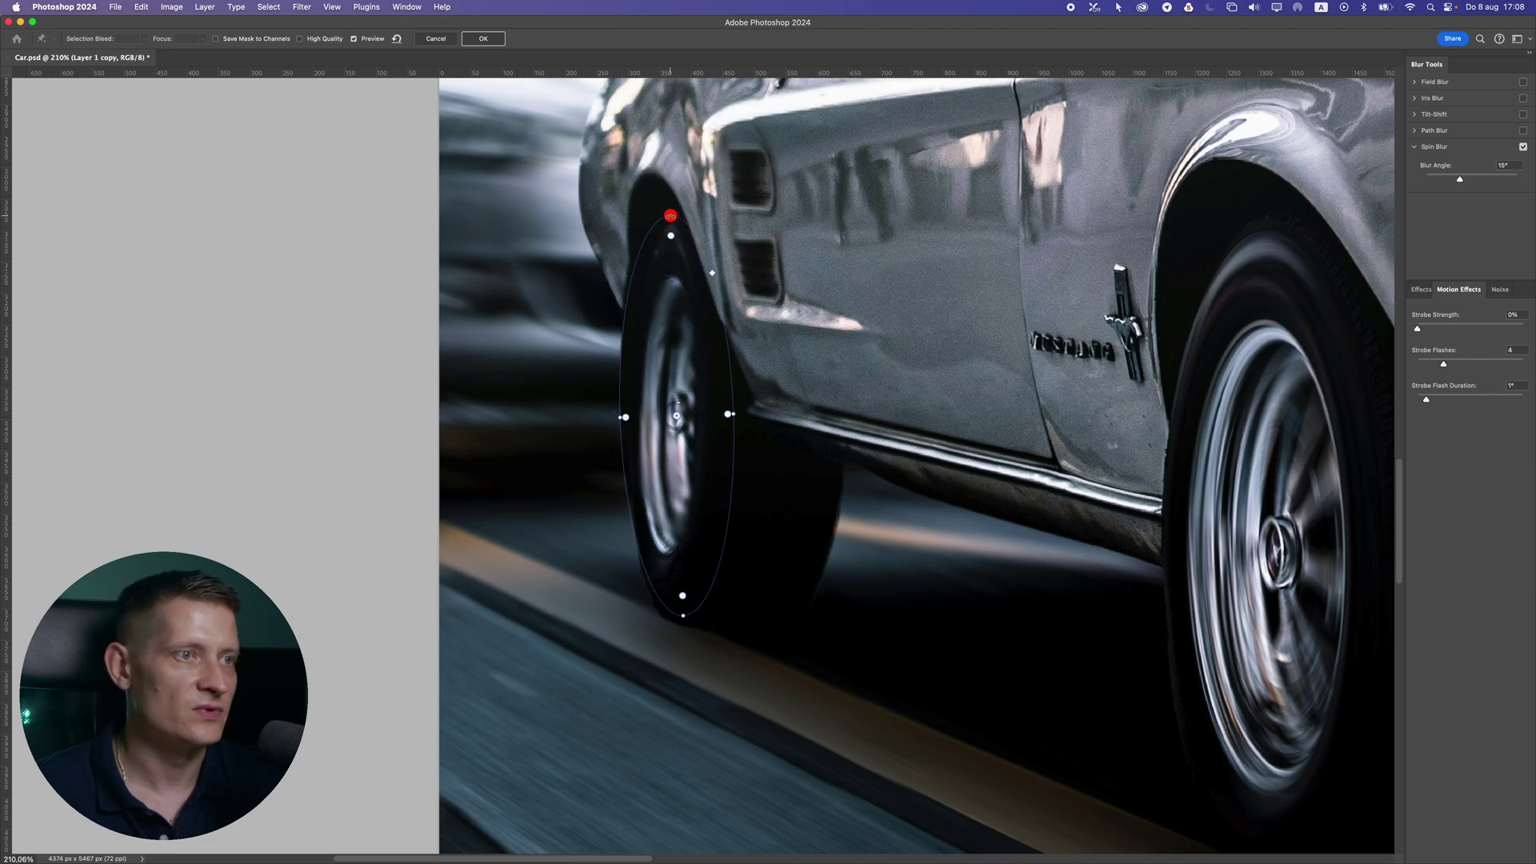
left_click_drag(656, 600, 708, 549)
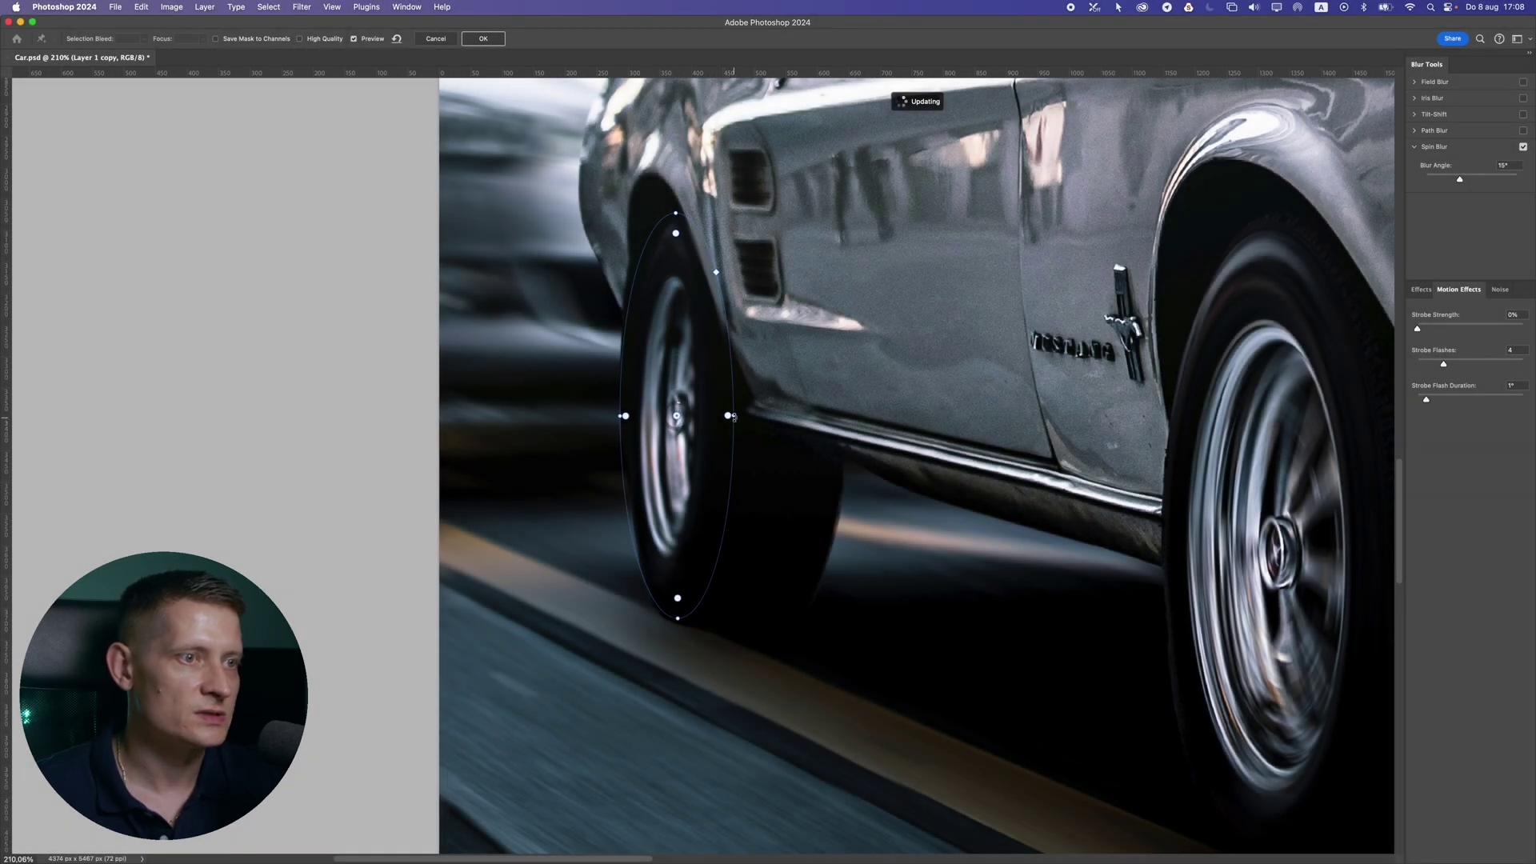
left_click_drag(733, 416, 720, 414)
left_click_drag(671, 214, 666, 245)
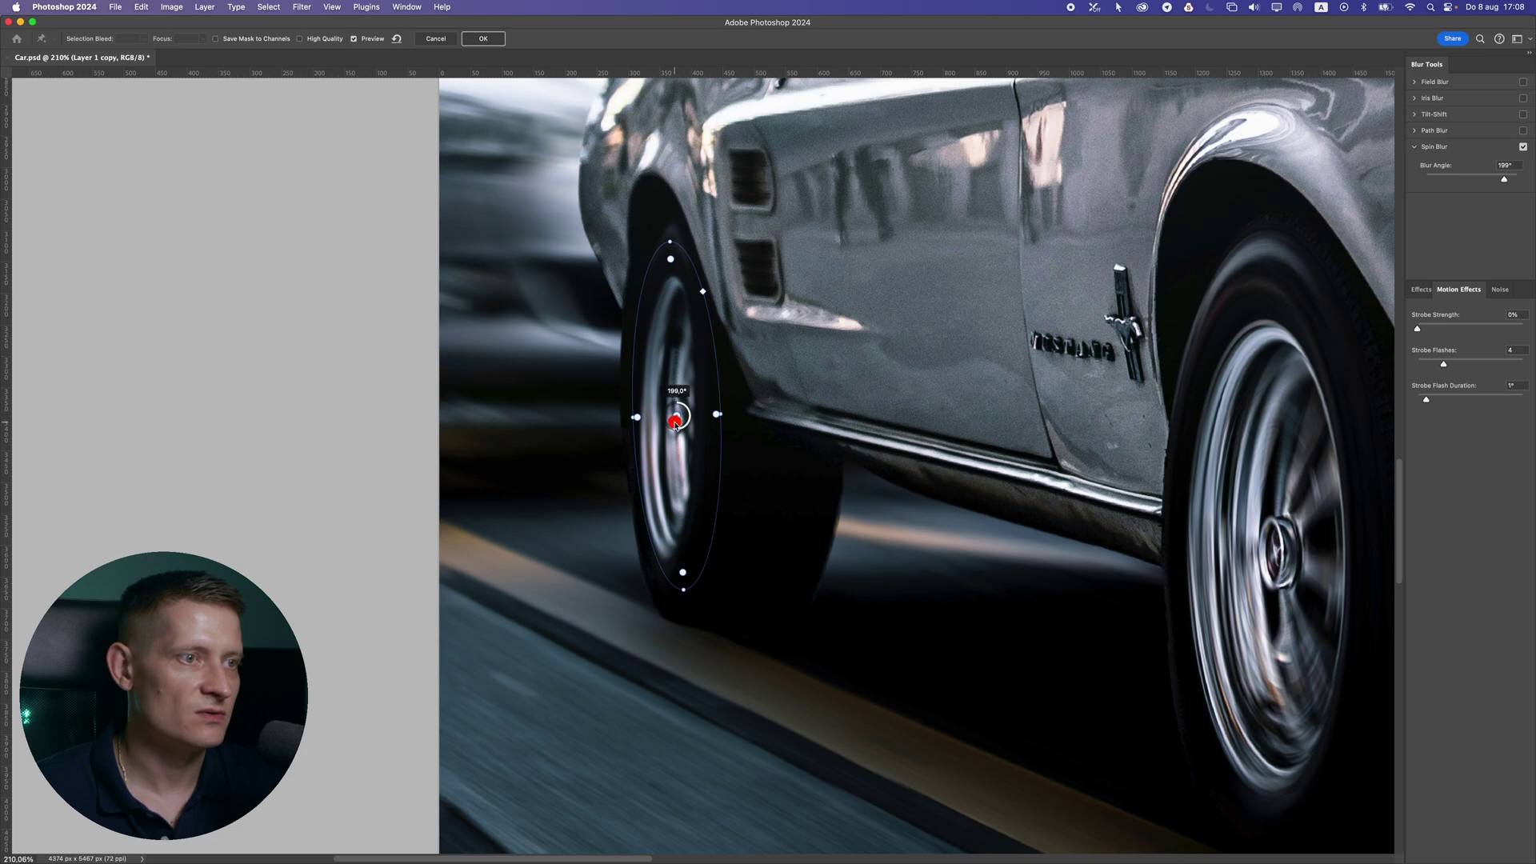
Set the rear wheel's blur angle to 15° and apply the Spin Blur
left_click_drag(692, 403, 688, 357)
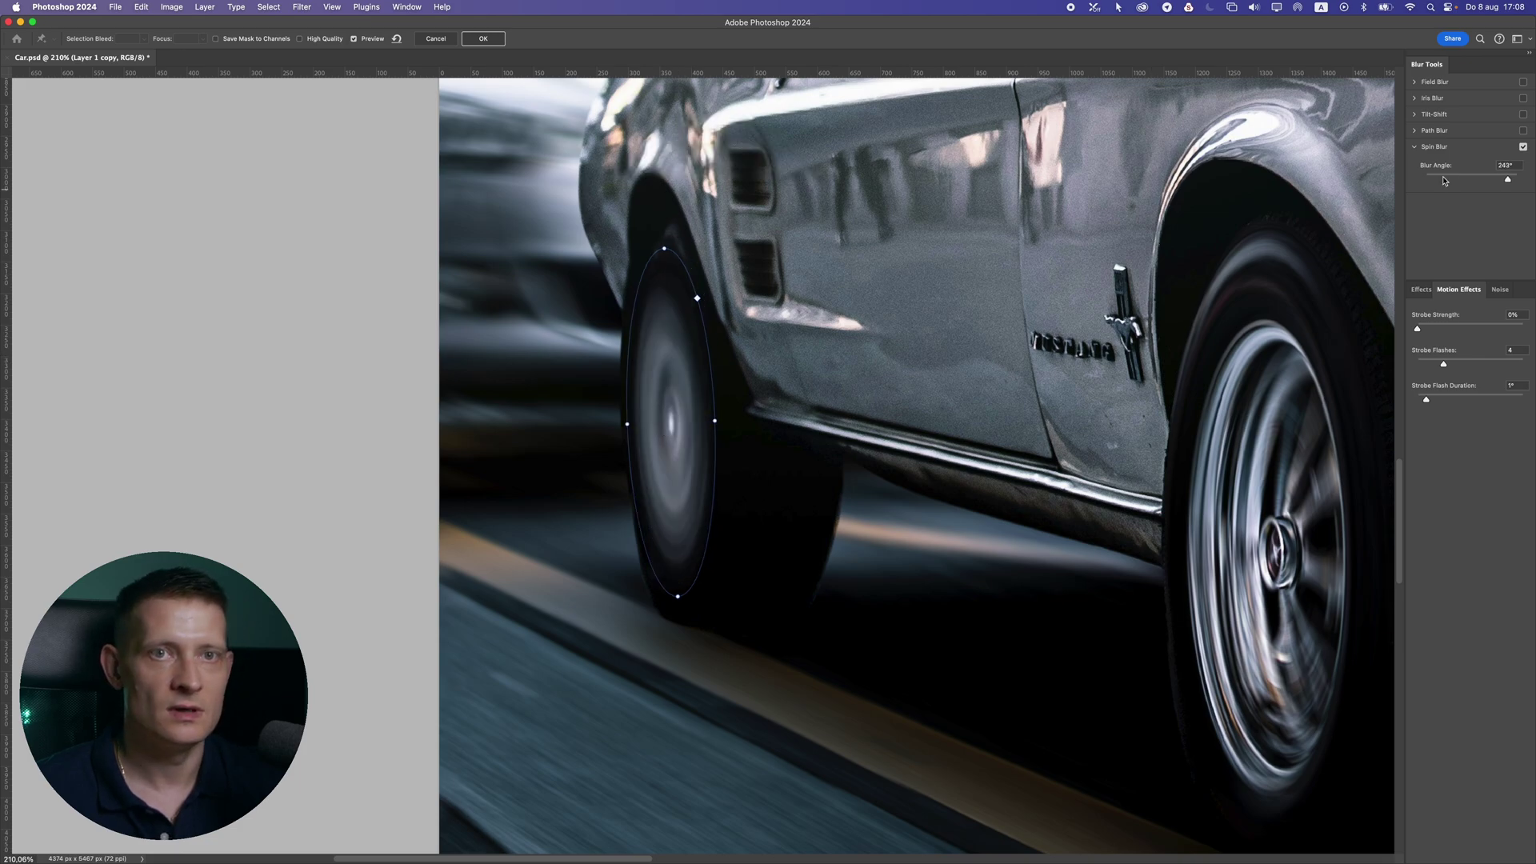
type("15")
key("Return")
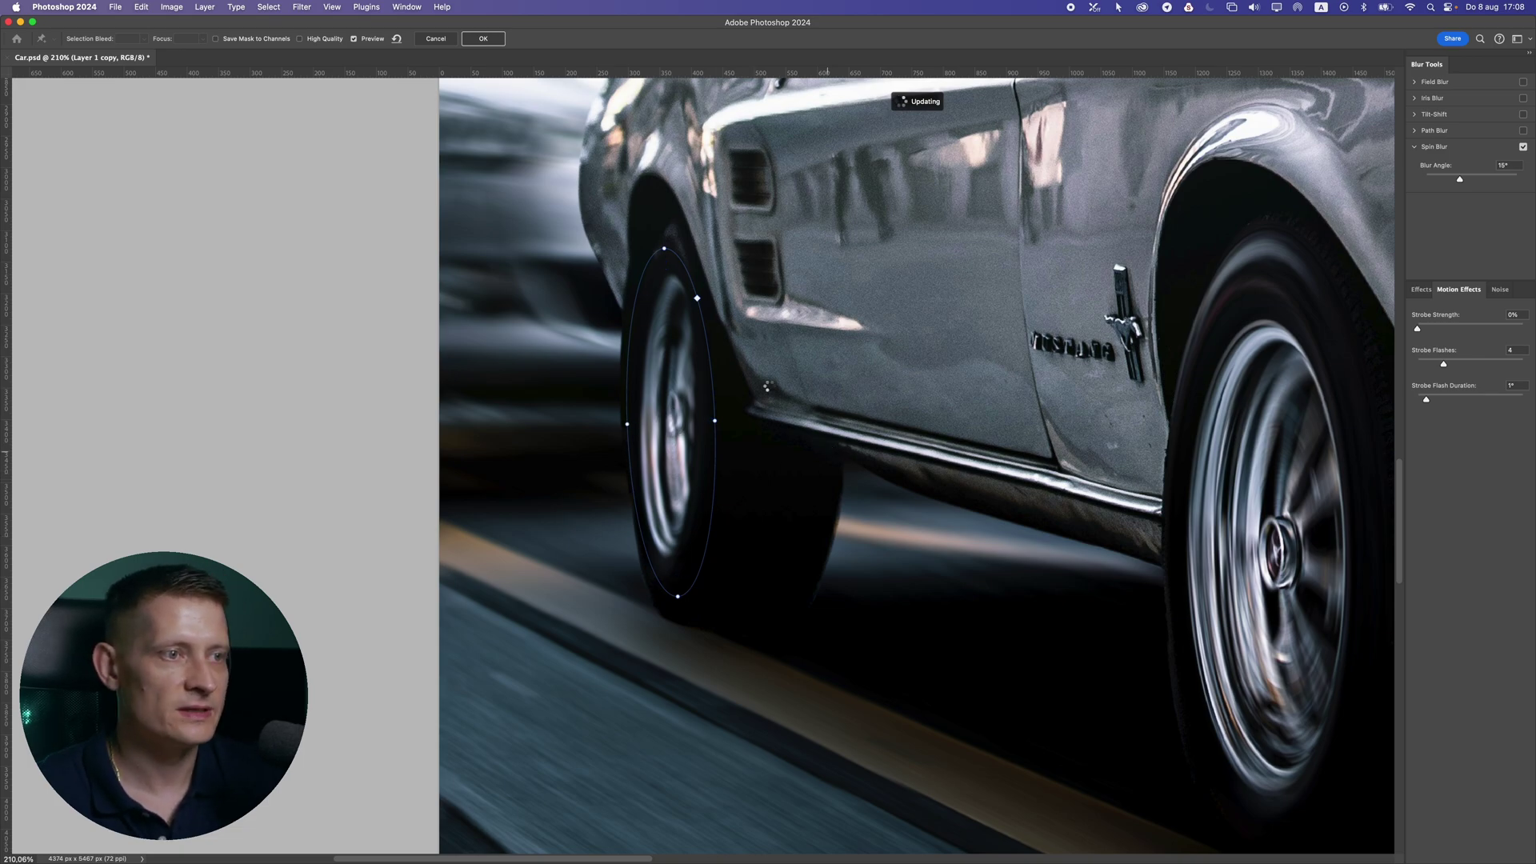
key("Return")
key("h")
left_click_drag(729, 484, 729, 485)
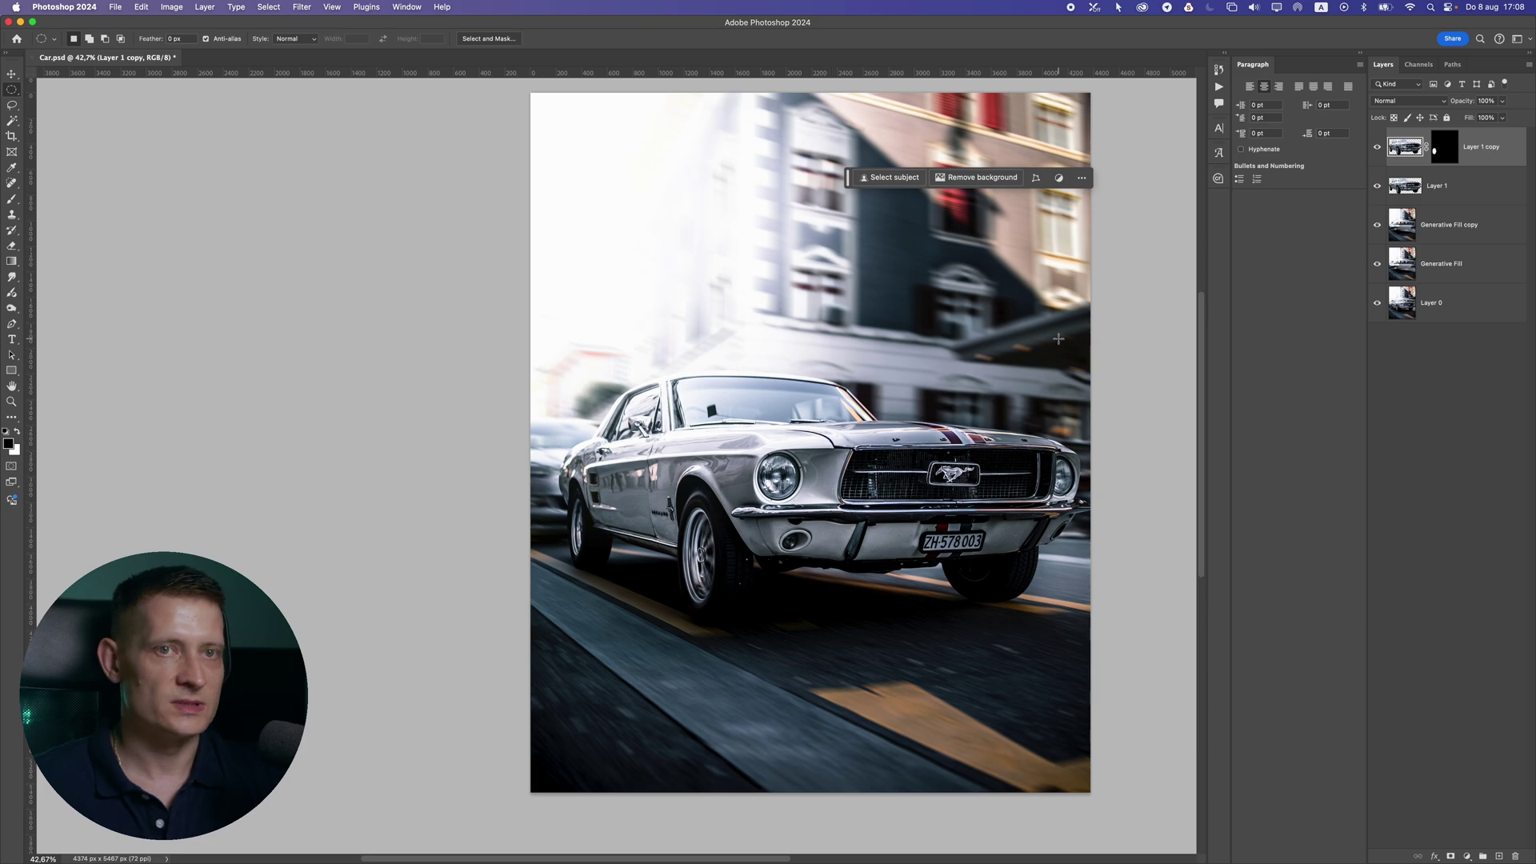
Group all layers above Layer 0 and toggle the group's visibility to compare the edit with the original photo
left_click(1474, 269, "shift")
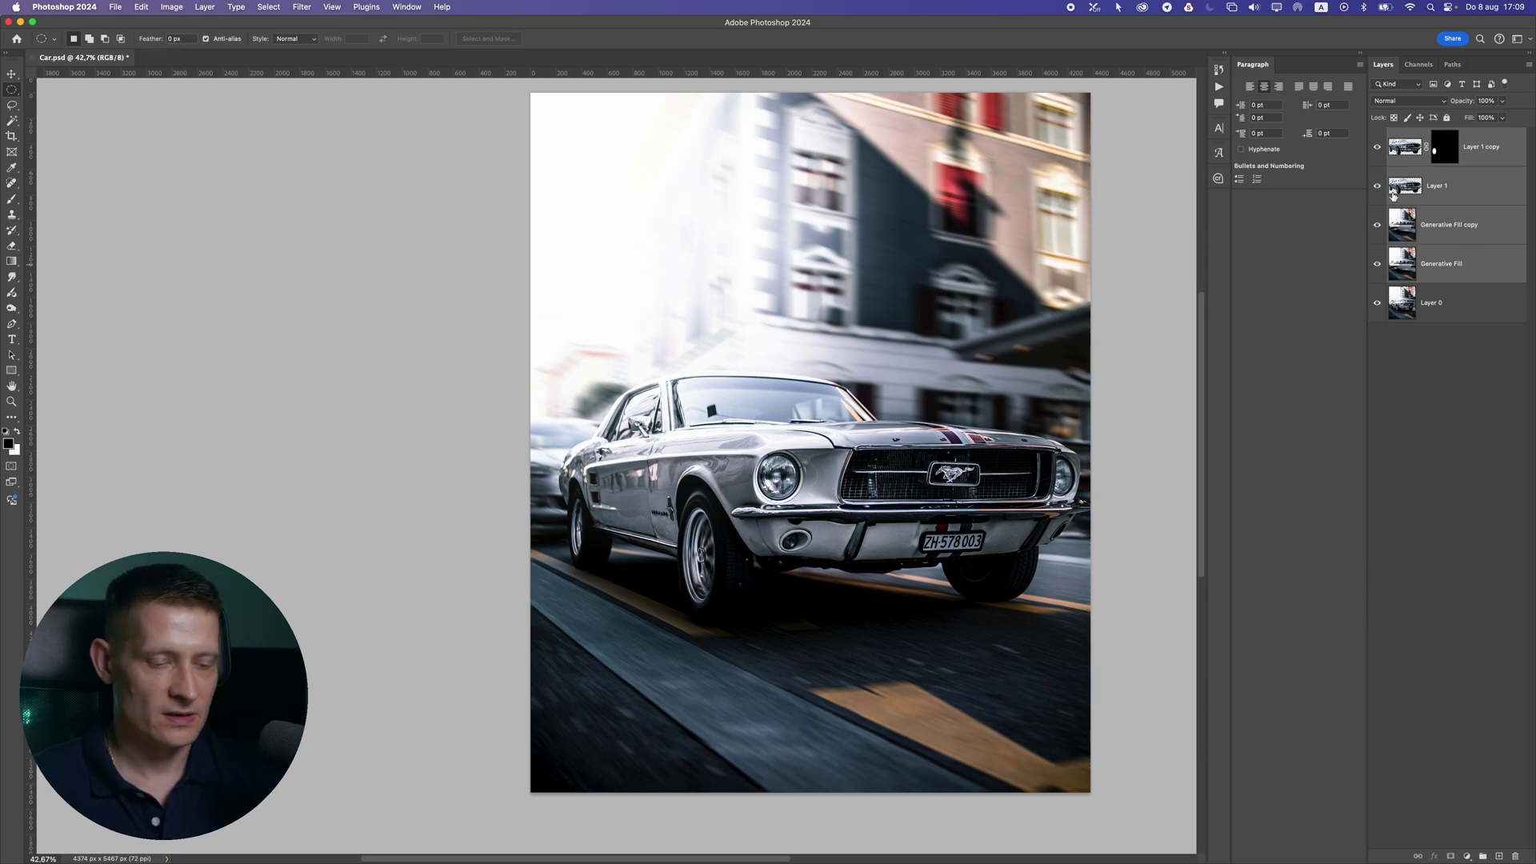
key("super+g")
left_click(1377, 134)
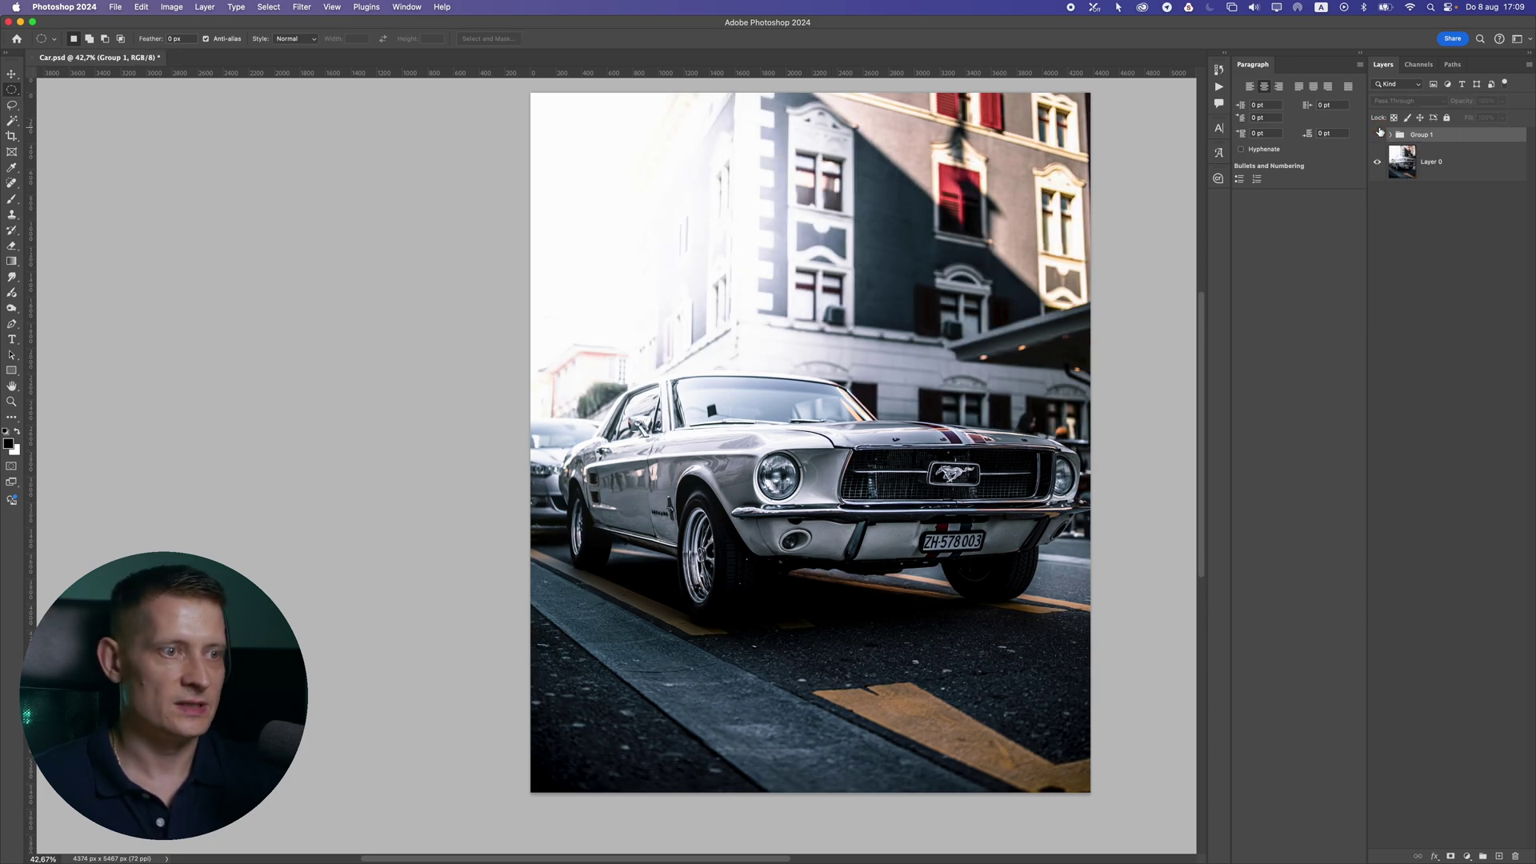
left_click(1378, 134)
Choose the Flare 6 brush and add a new empty layer above Group 1
scroll(832, 544, "down", 1)
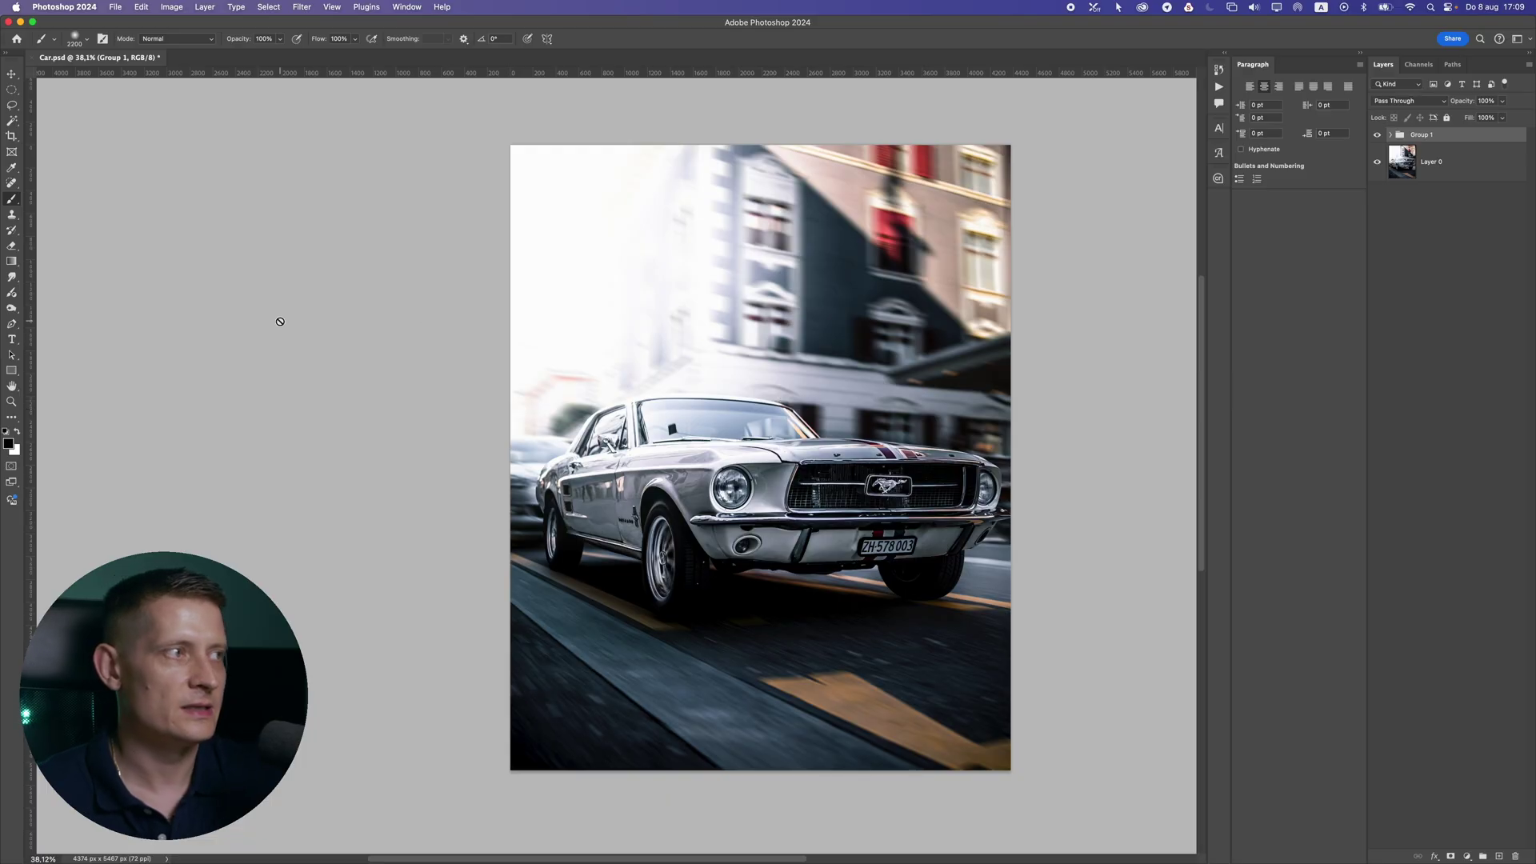
left_click(88, 40)
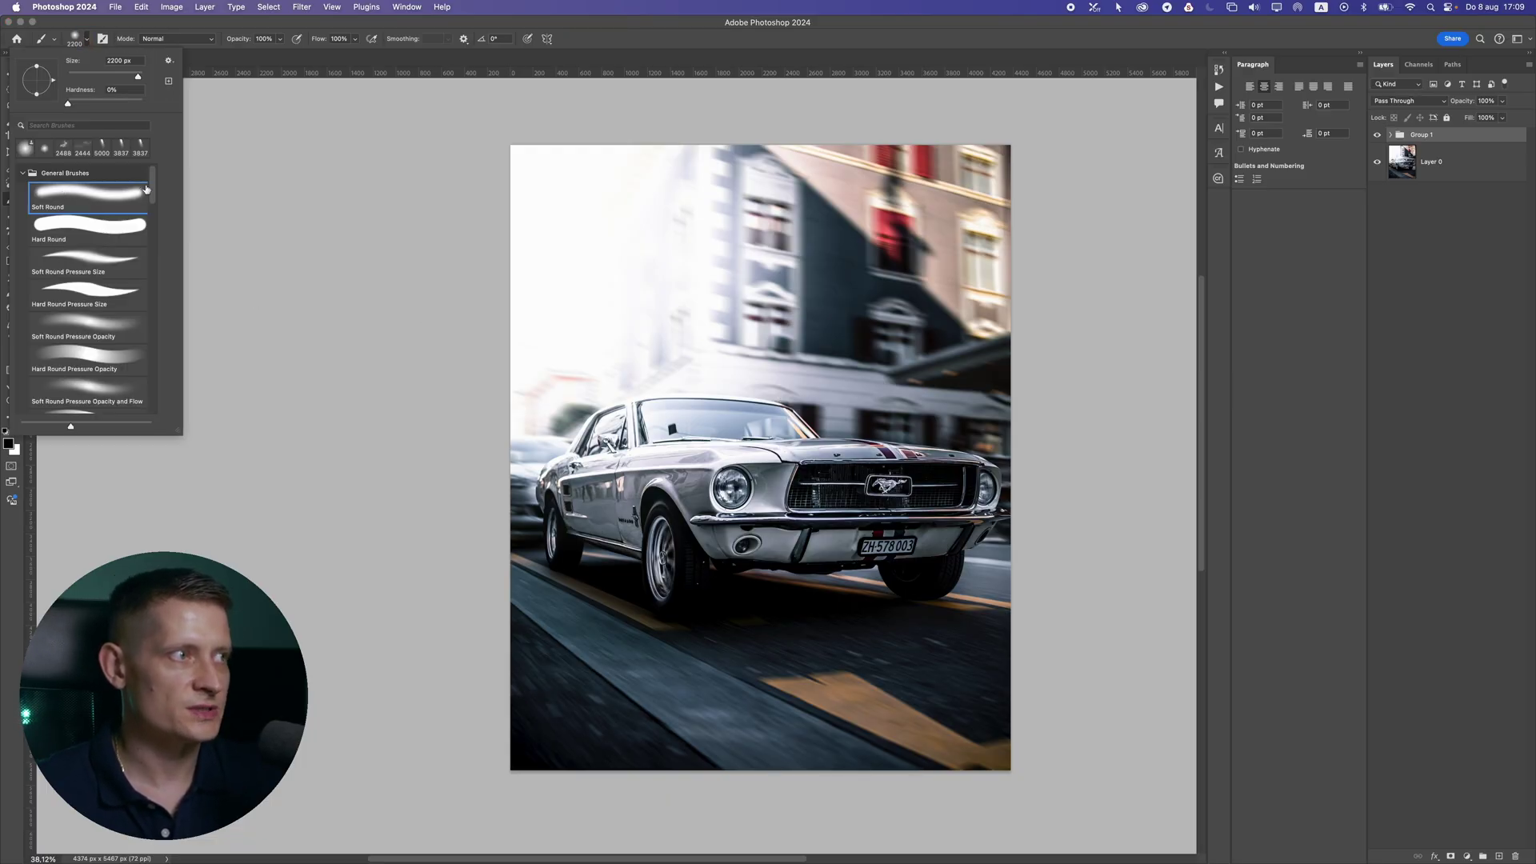
mouse_move(147, 177)
left_mouse_down()
mouse_move(137, 256)
mouse_move(85, 260)
left_mouse_up()
left_click(84, 282)
scroll(94, 271, "up", 2)
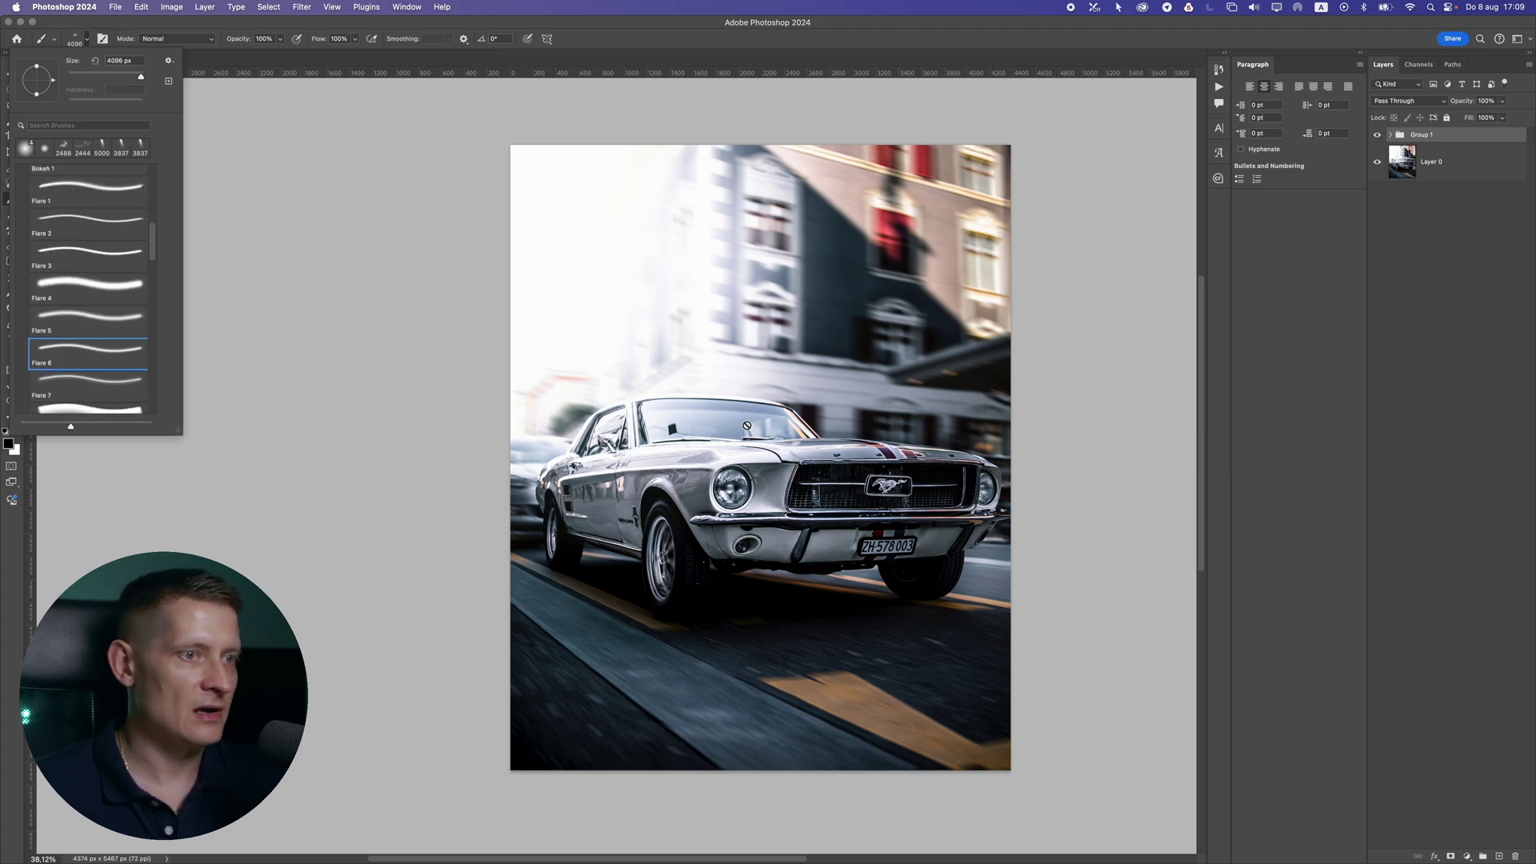
left_click(1499, 855)
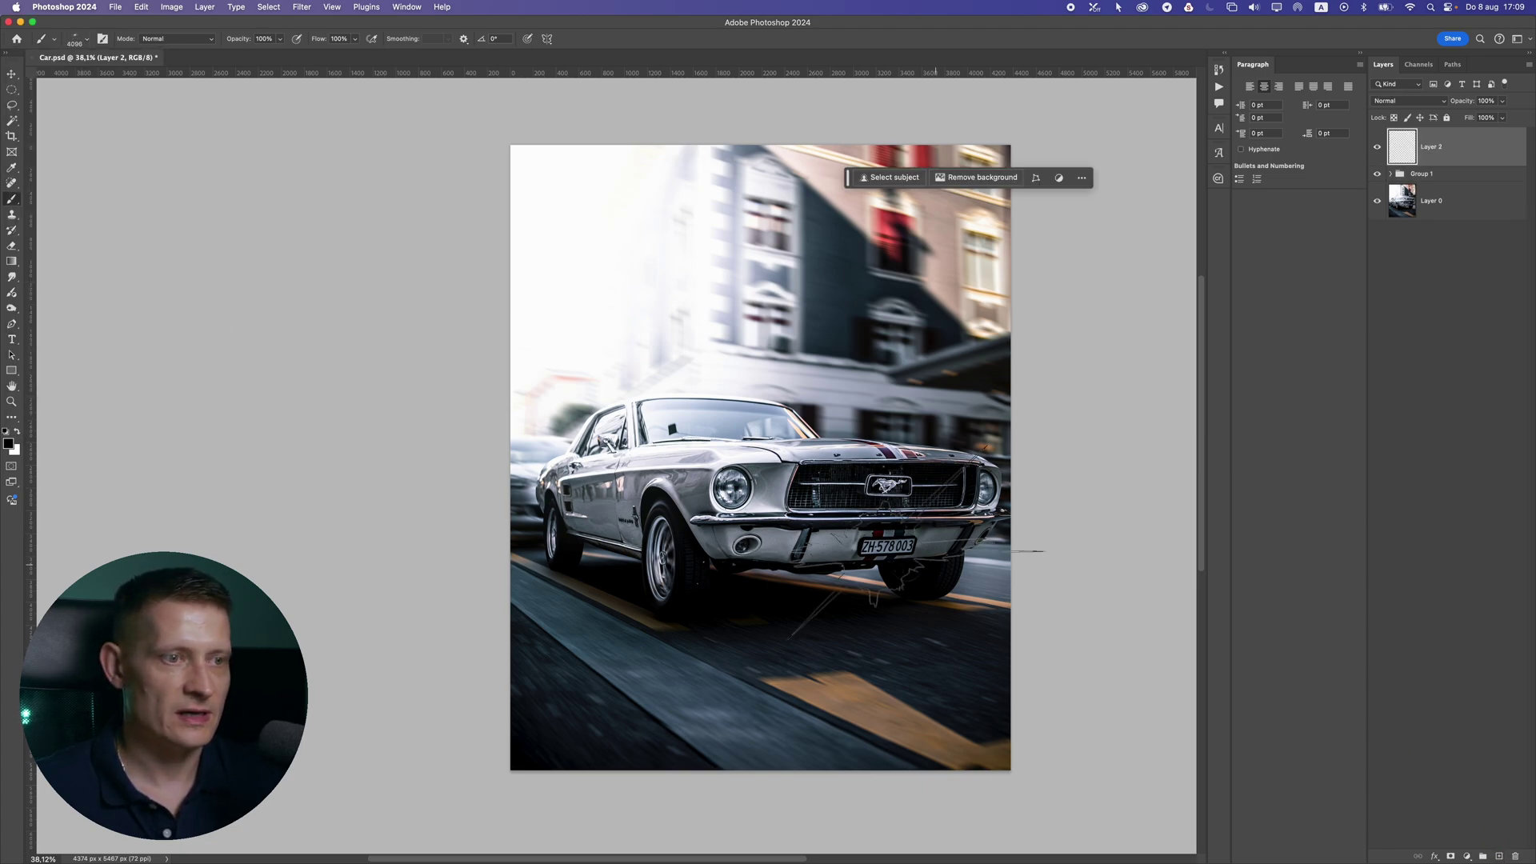
Switch to the Flare 5 brush, make white the foreground colour and reduce the brush size to about 1600 px
left_click(79, 39)
left_click(103, 329)
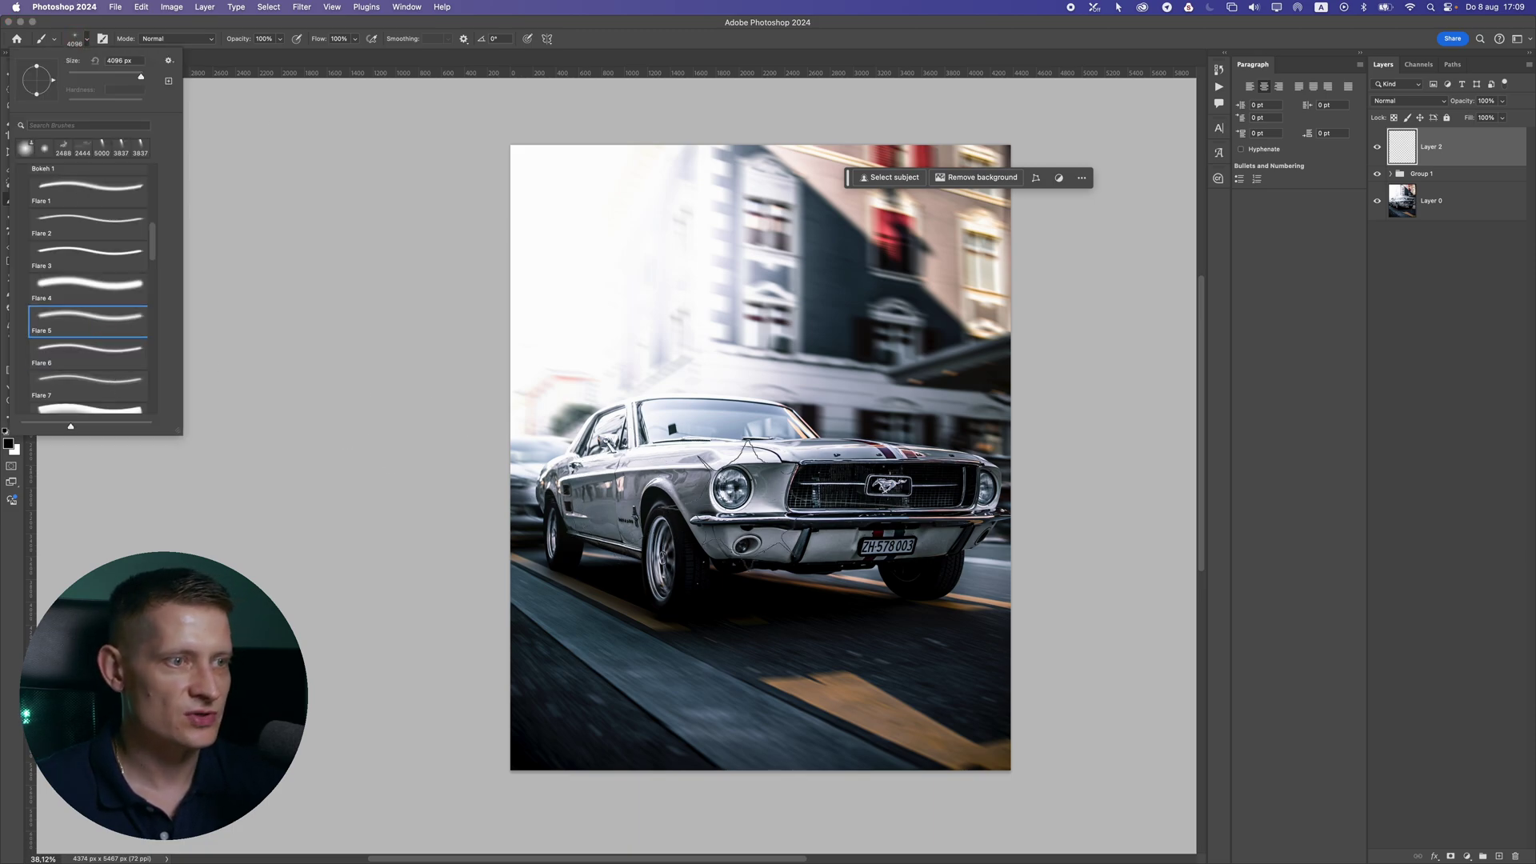
left_click(719, 480)
left_click(17, 432)
key("bracketleft")
key("bracketleft")
key("bracketleft")
key("bracketleft")
key("bracketleft")
key("bracketleft")
key("bracketleft")
key("bracketleft")
key("bracketleft")
key("bracketleft")
key("bracketleft")
key("bracketleft")
key("bracketleft")
key("bracketleft")
key("bracketleft")
key("bracketleft")
key("bracketleft")
key("bracketleft")
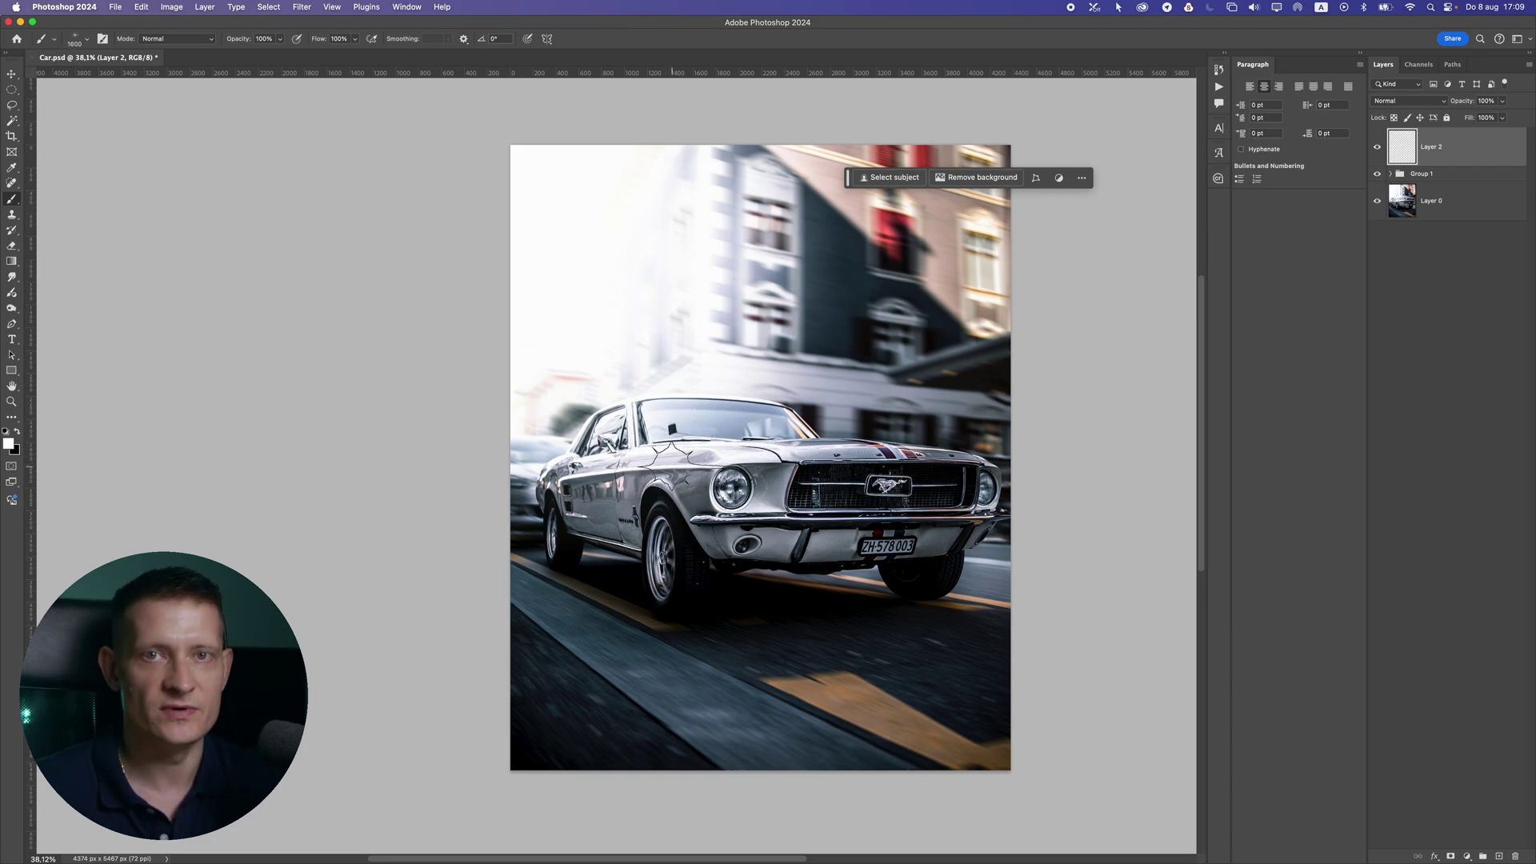
left_click(684, 472)
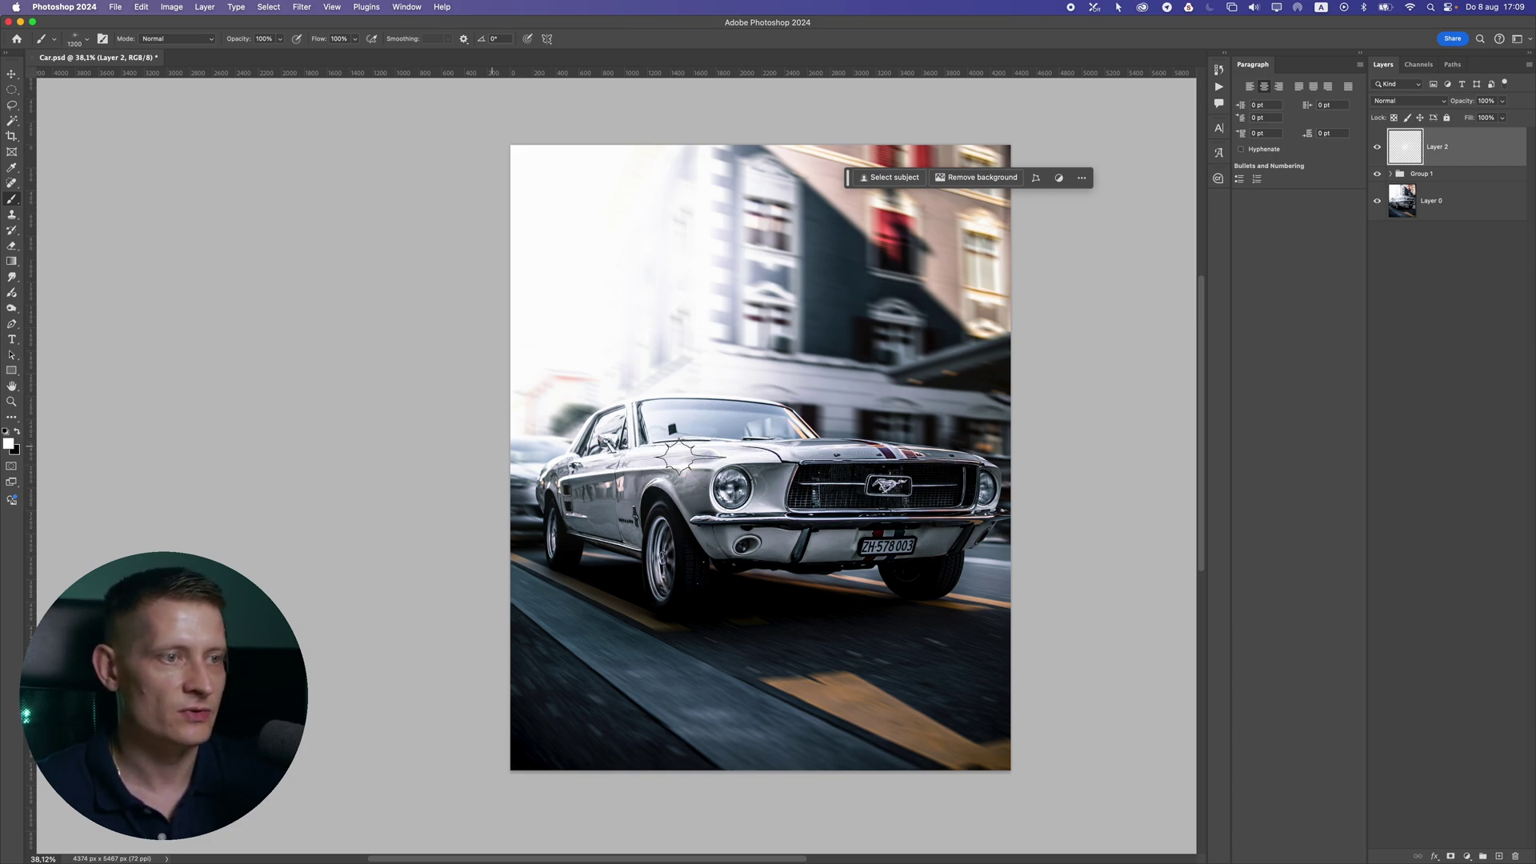
left_click(724, 456)
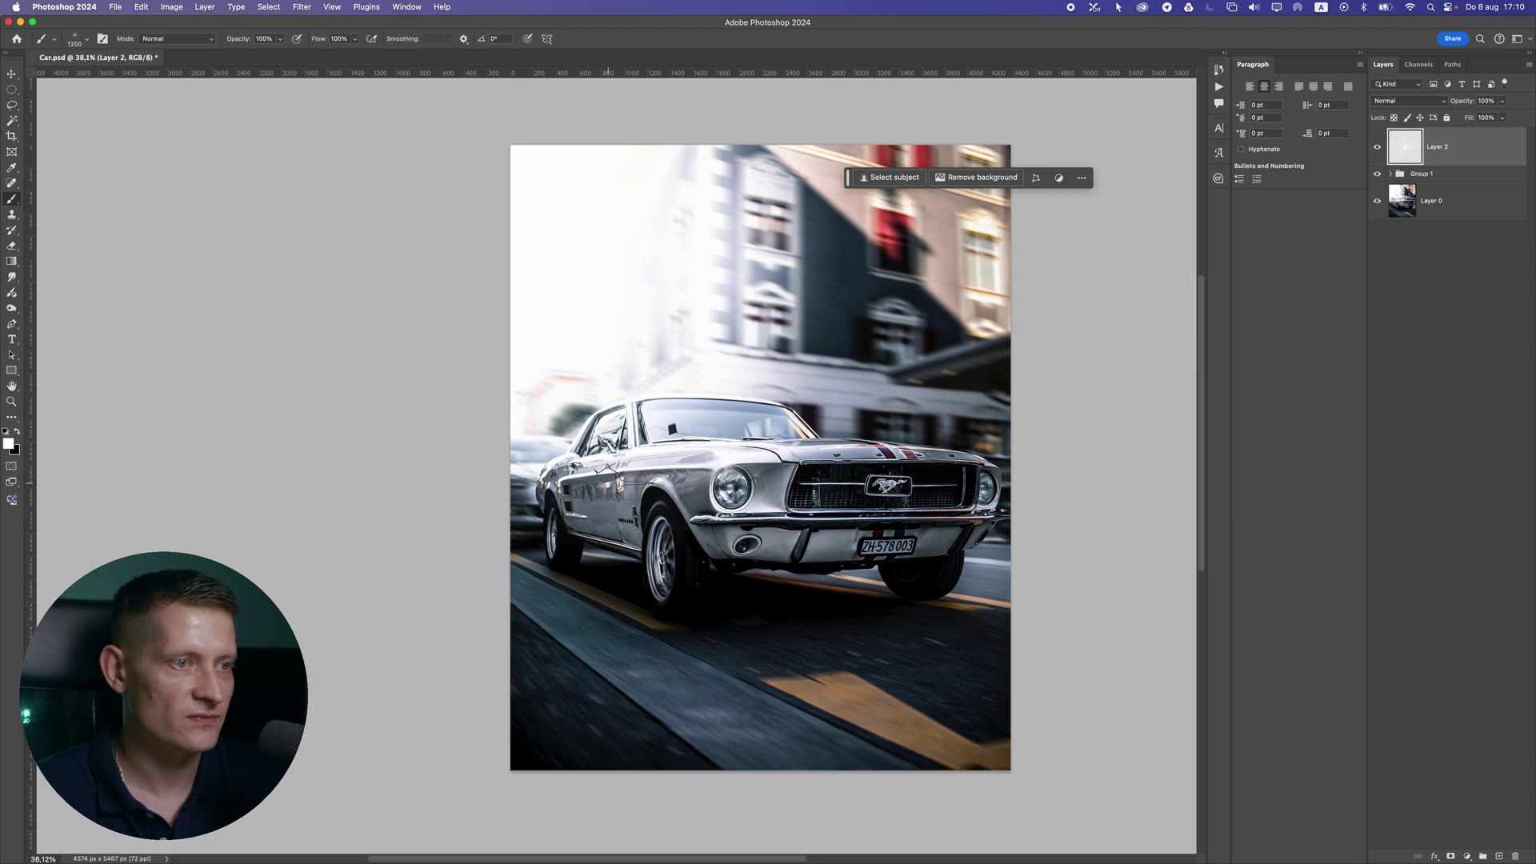
left_click(16, 433)
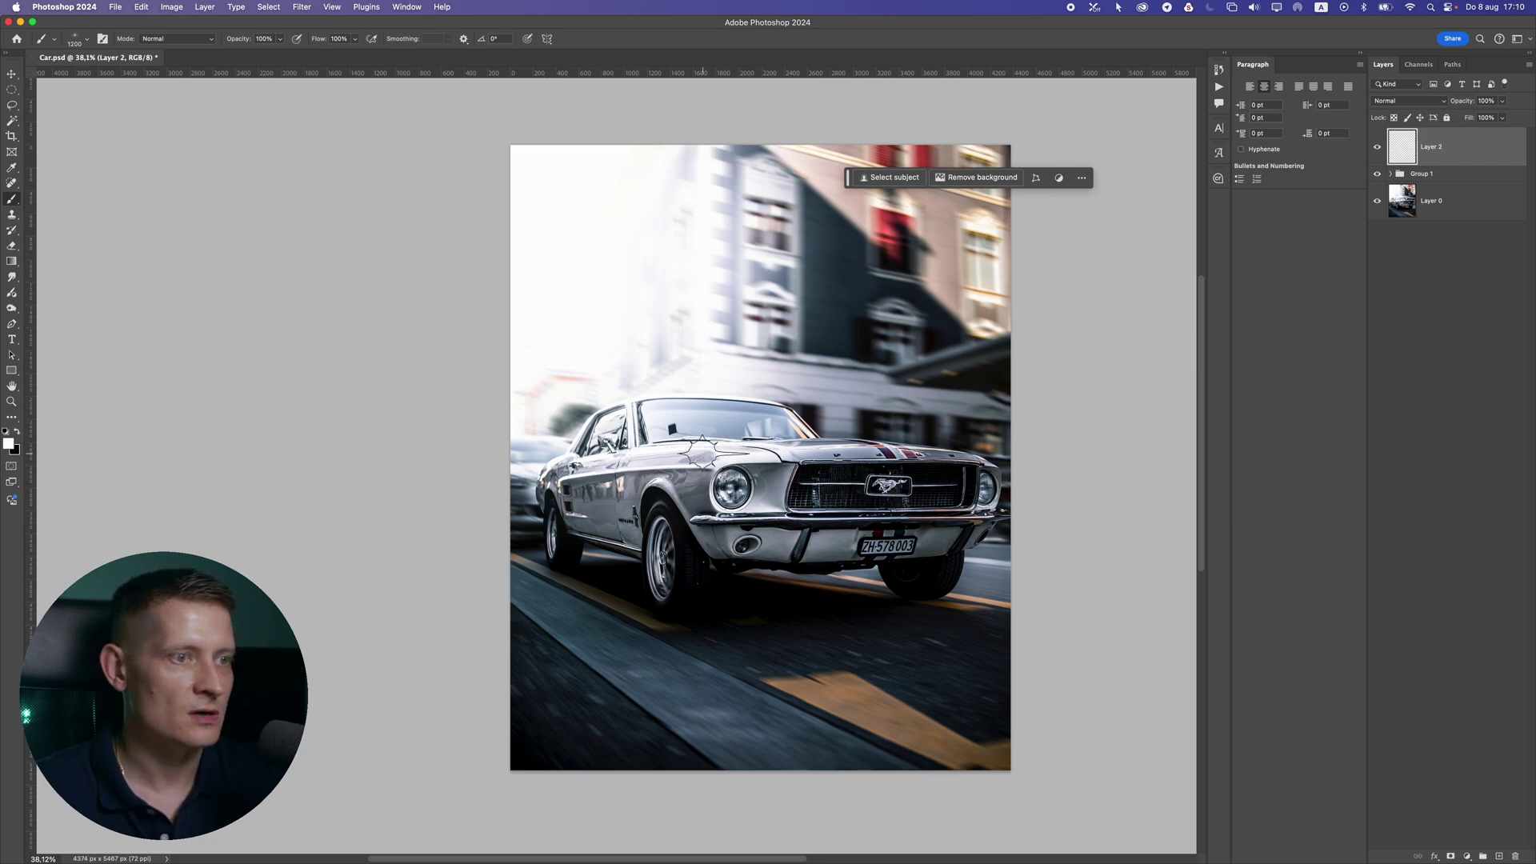
Stamp white flares on the front fender, above the far headlight and along the car's rear flank, using a smaller brush for the last one
left_click(737, 463)
left_click(657, 462)
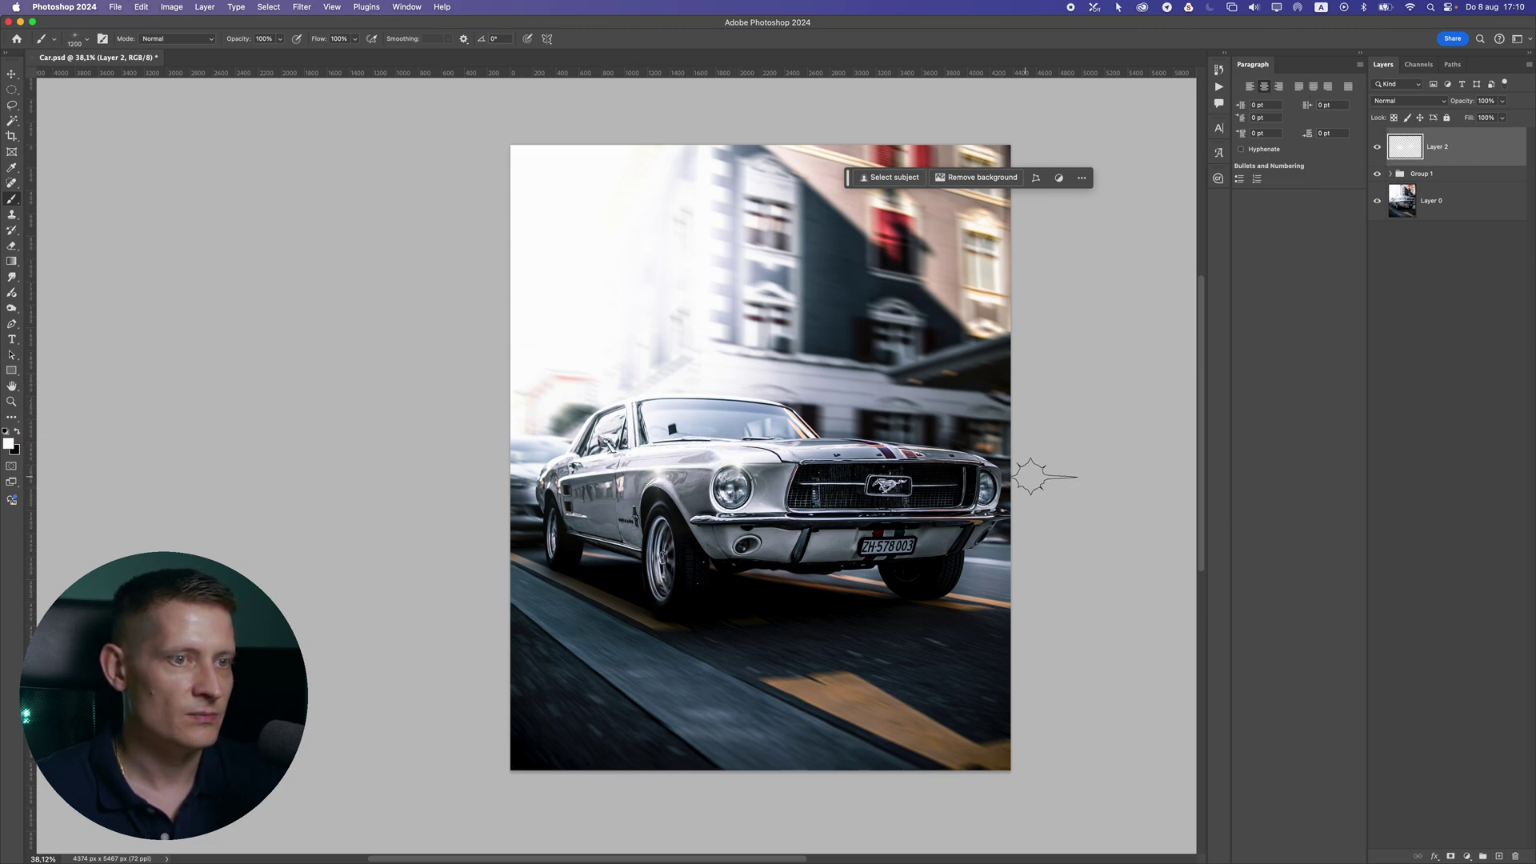
left_click(981, 460)
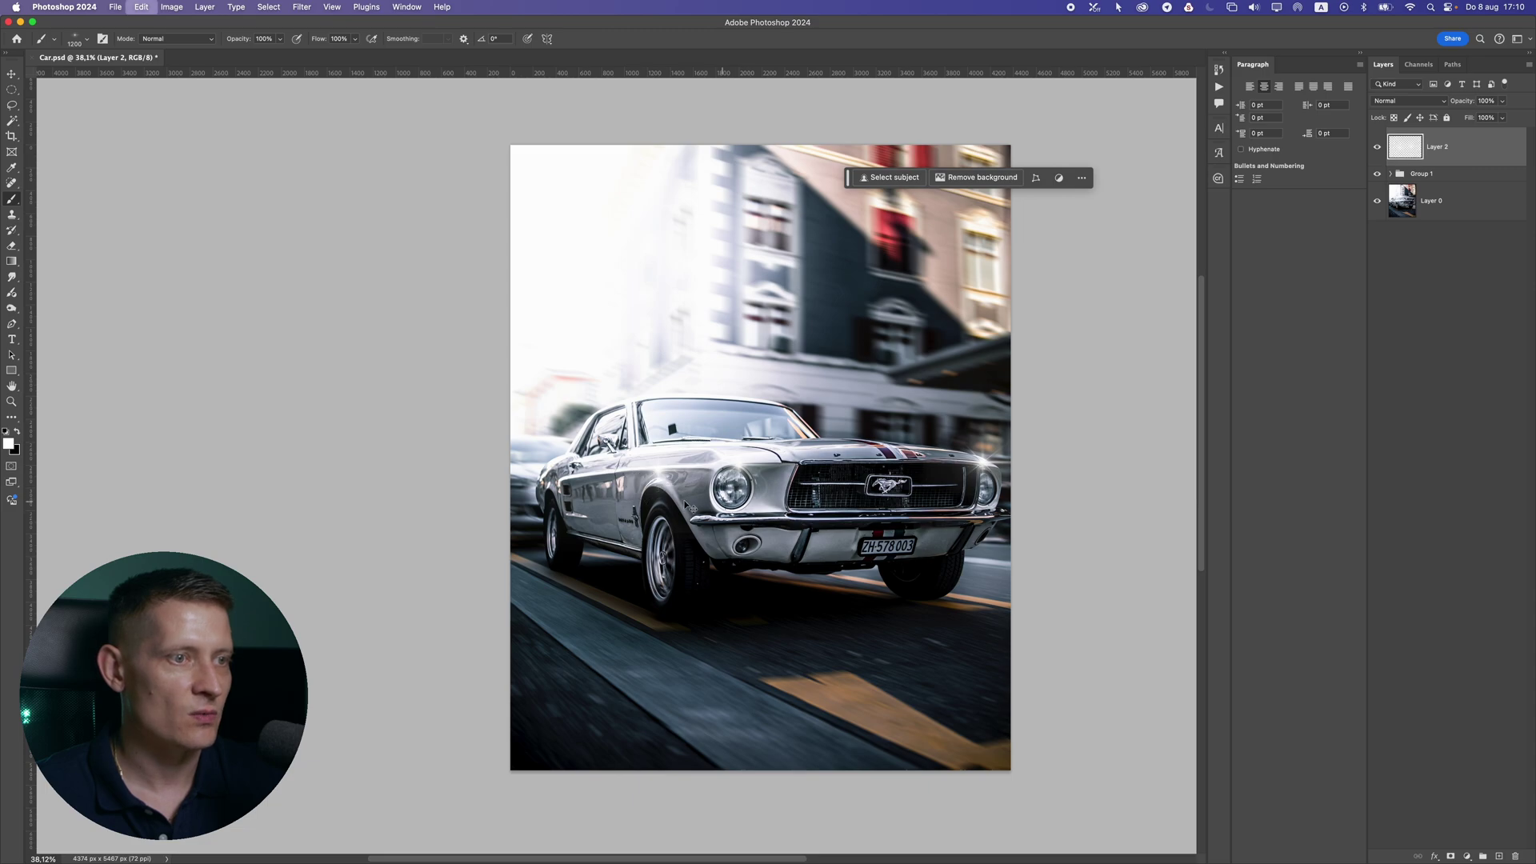
key("super+z")
left_click(596, 466)
left_click(556, 476)
key("bracketleft")
left_click(571, 481)
Select the Spotlight 1 brush and stamp a white light beam along the photo's left edge on a new layer
left_click(86, 38)
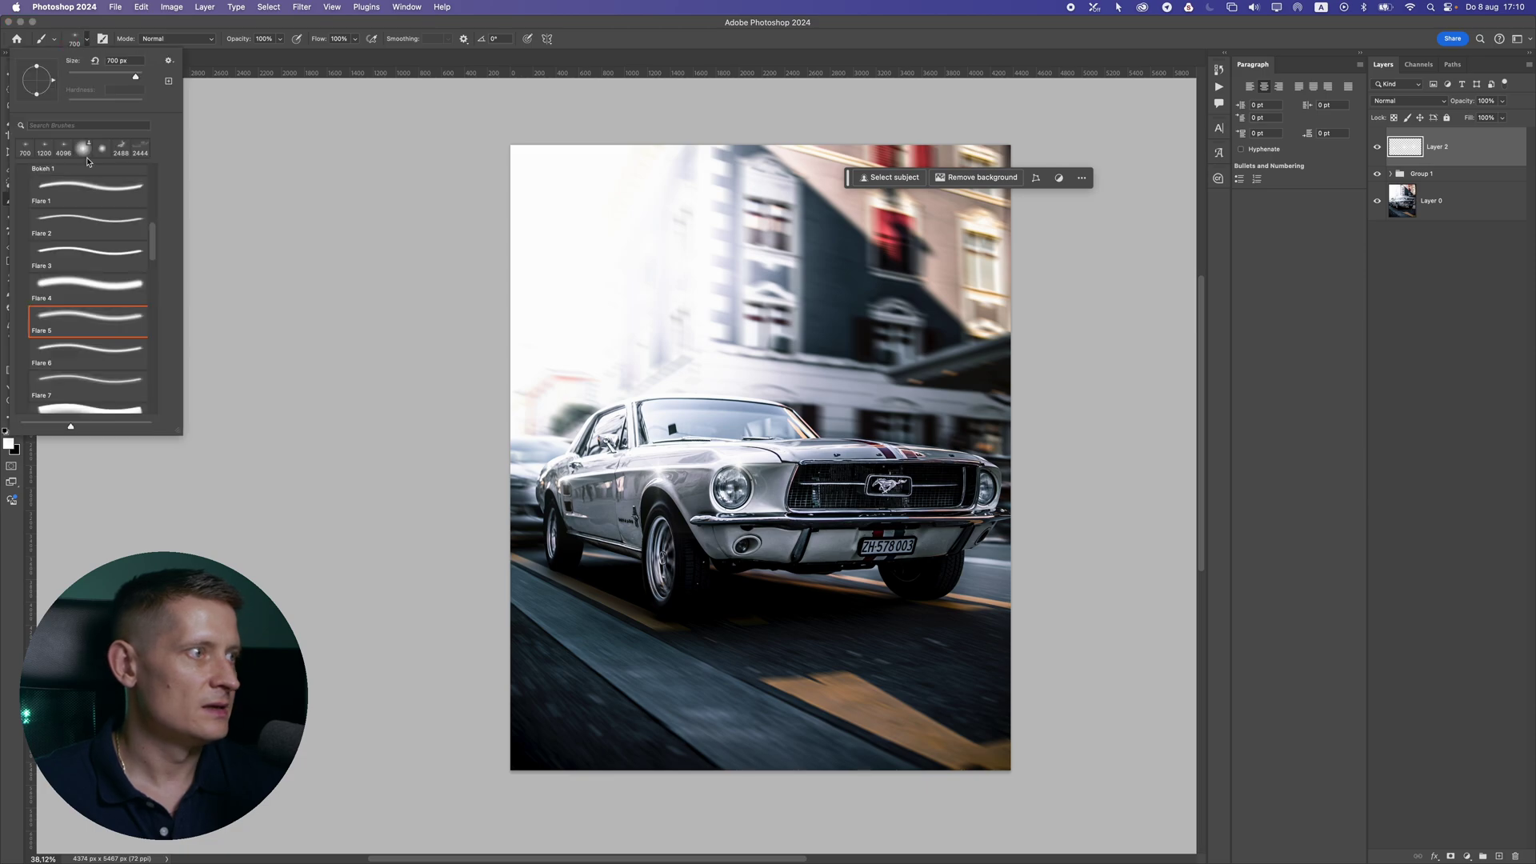
left_click(94, 334)
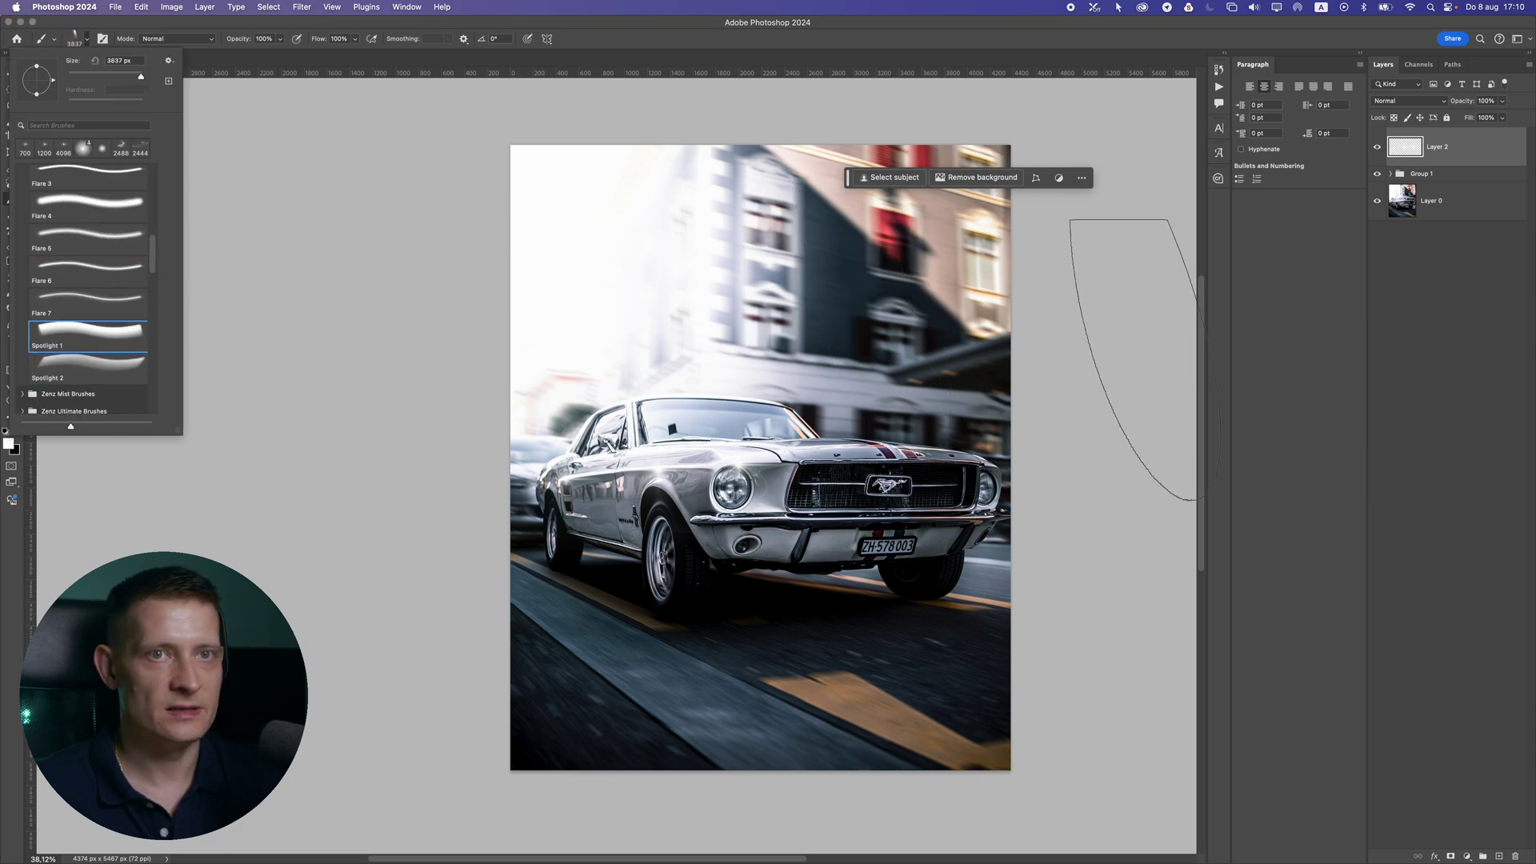
left_click(1498, 857)
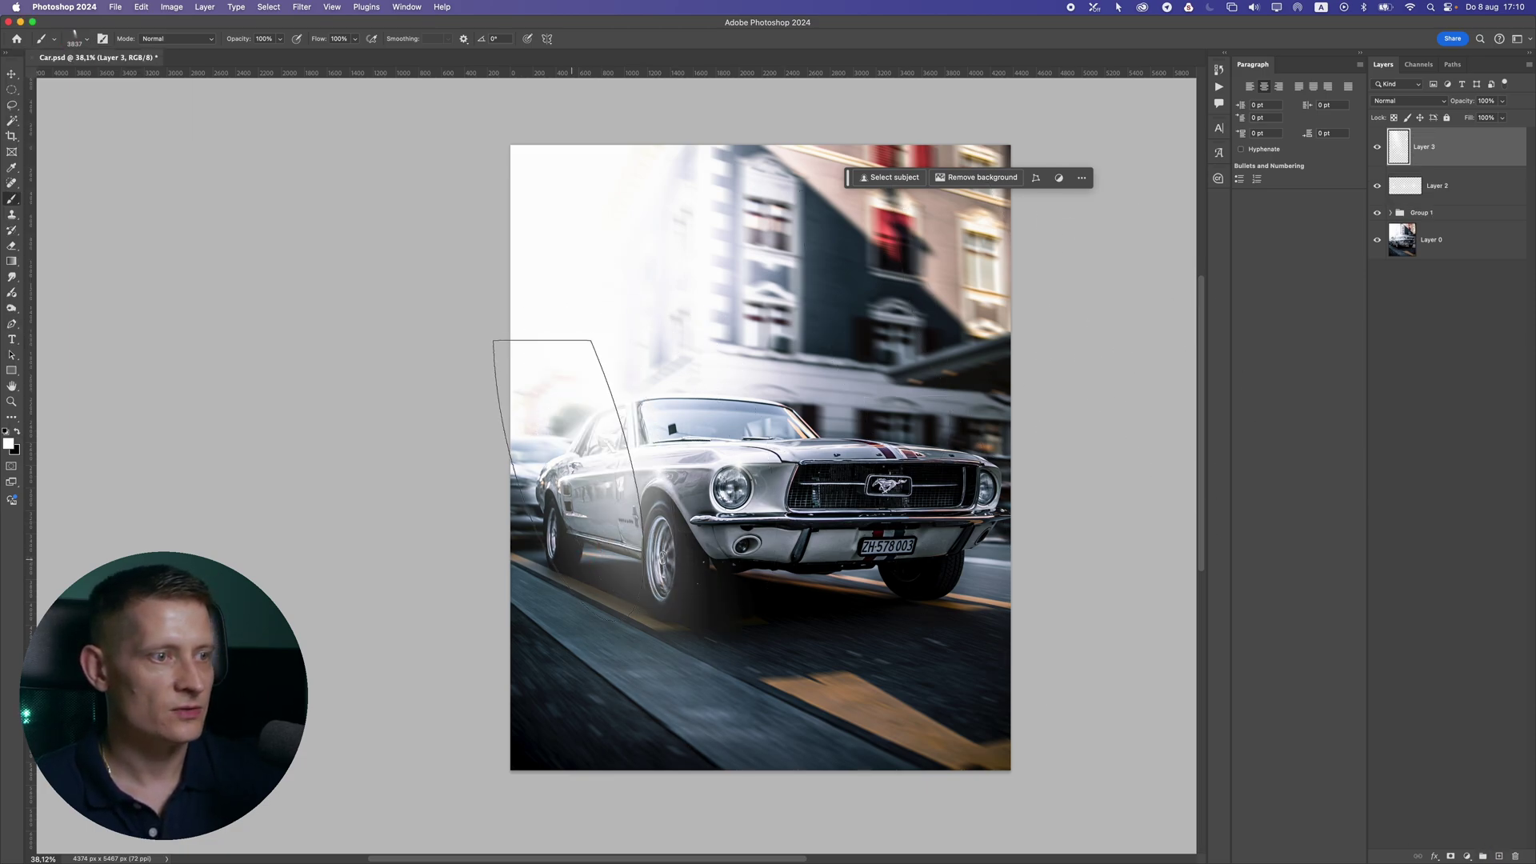
scroll(534, 497, "down", 3)
scroll(529, 500, "up", 3)
left_click(480, 309)
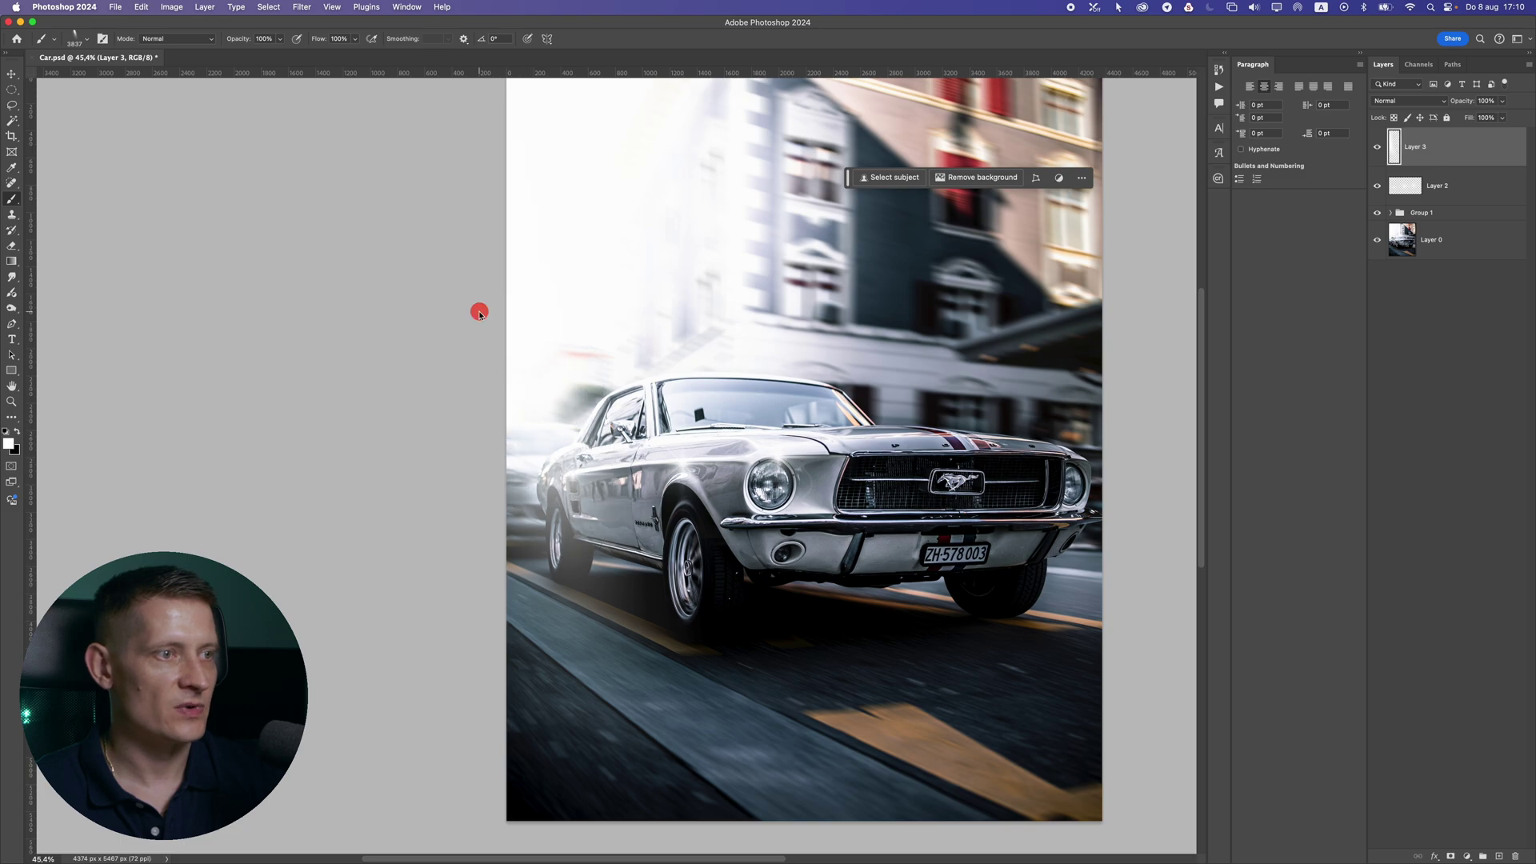
Stamp another spotlight beam over the middle of the photo, undoing the first try and placing it again slightly shifted
scroll(448, 416, "down", 3)
scroll(461, 424, "up", 1)
left_click(698, 371)
key("super+z")
left_click(704, 376)
scroll(831, 514, "up", 1)
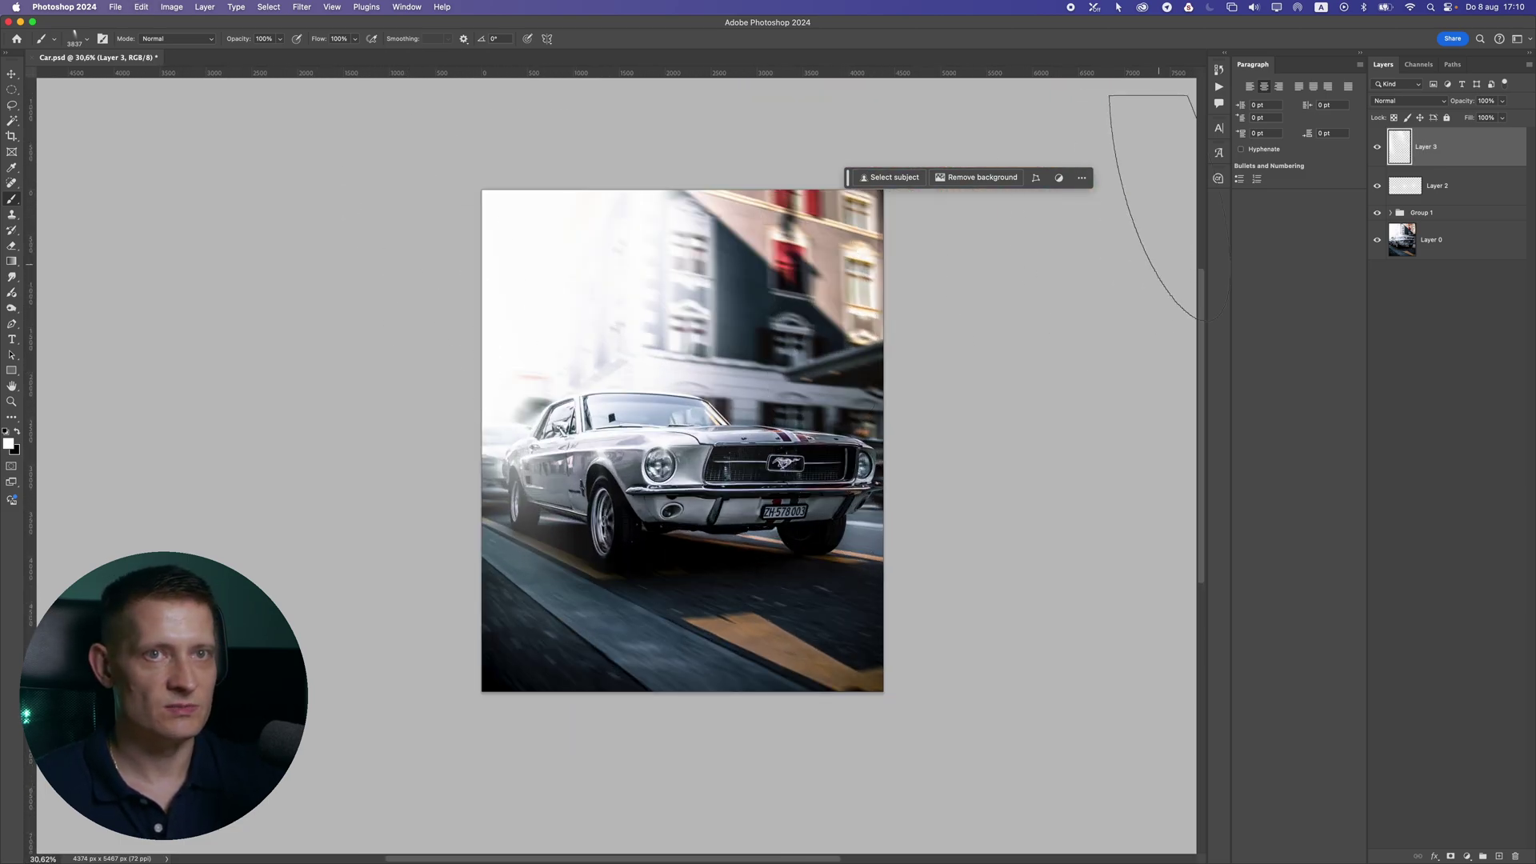
Add another empty layer on top, choose the Flare 4 brush and reduce its size over the near headlight
left_click(1502, 856)
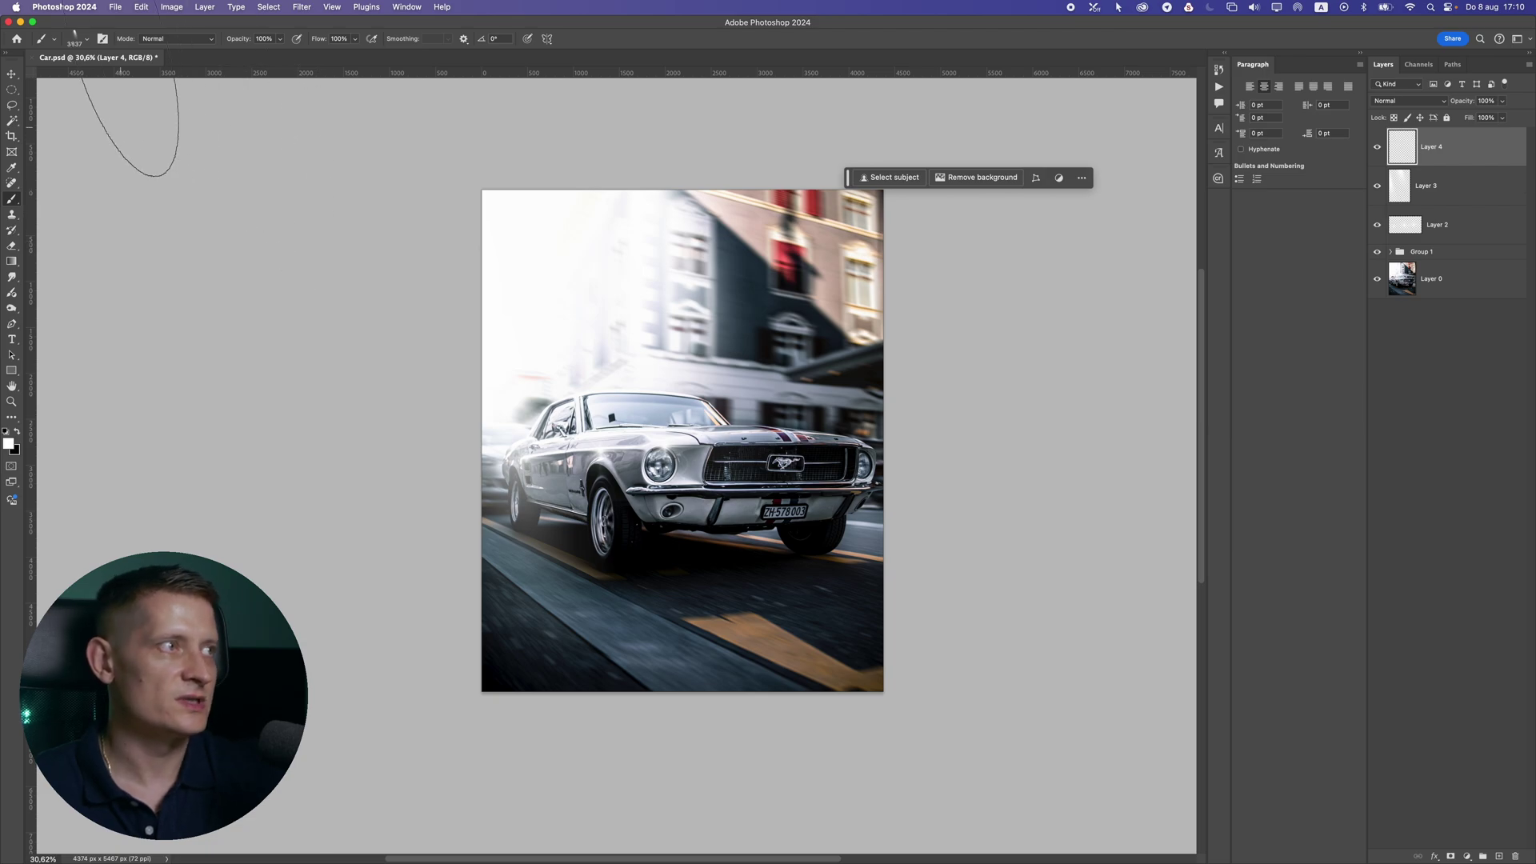
left_click(78, 38)
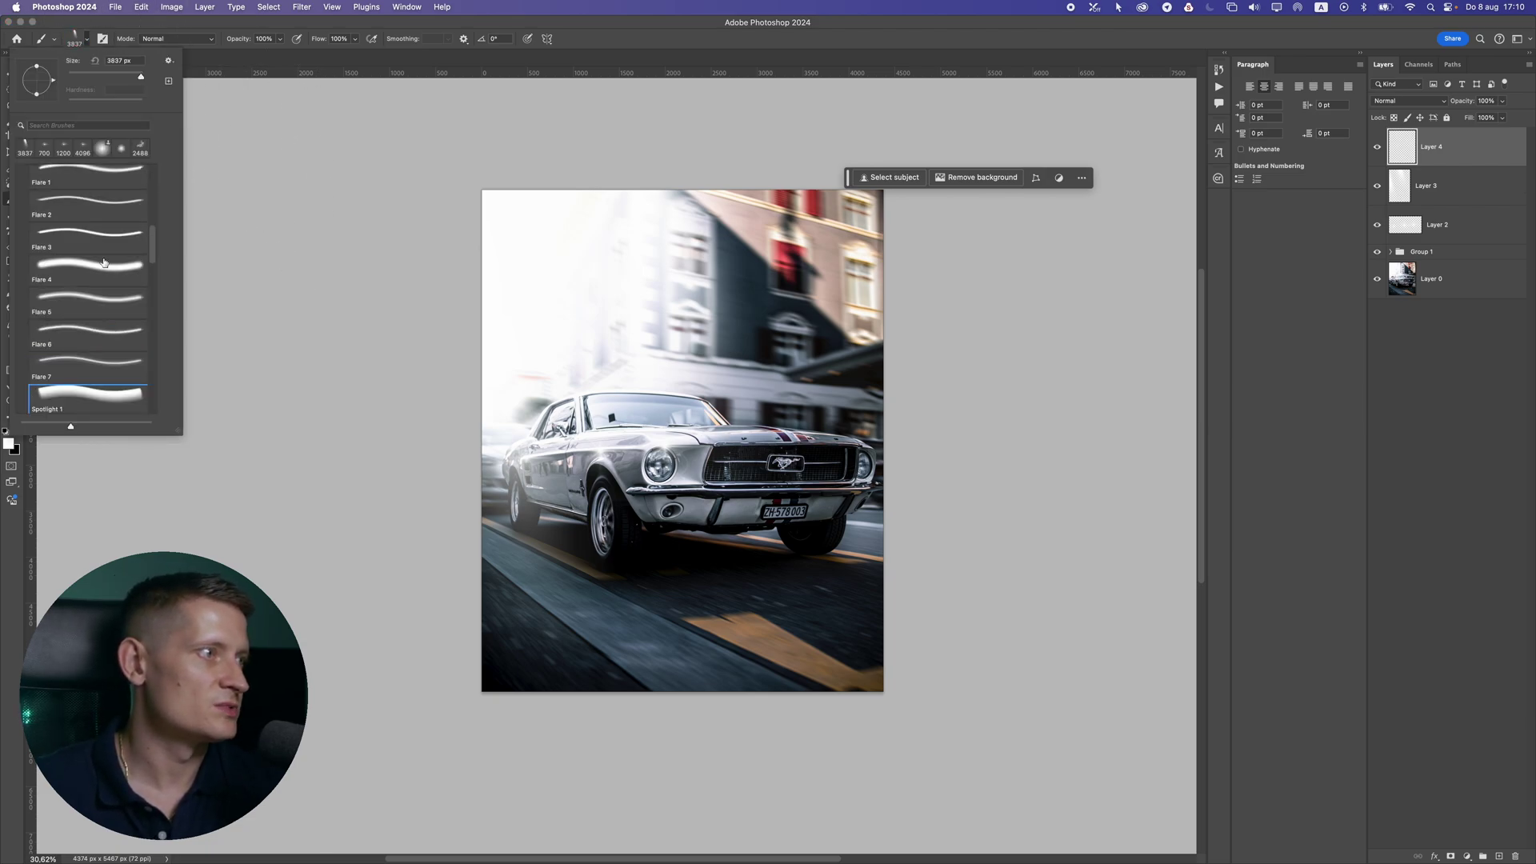
left_click(99, 275)
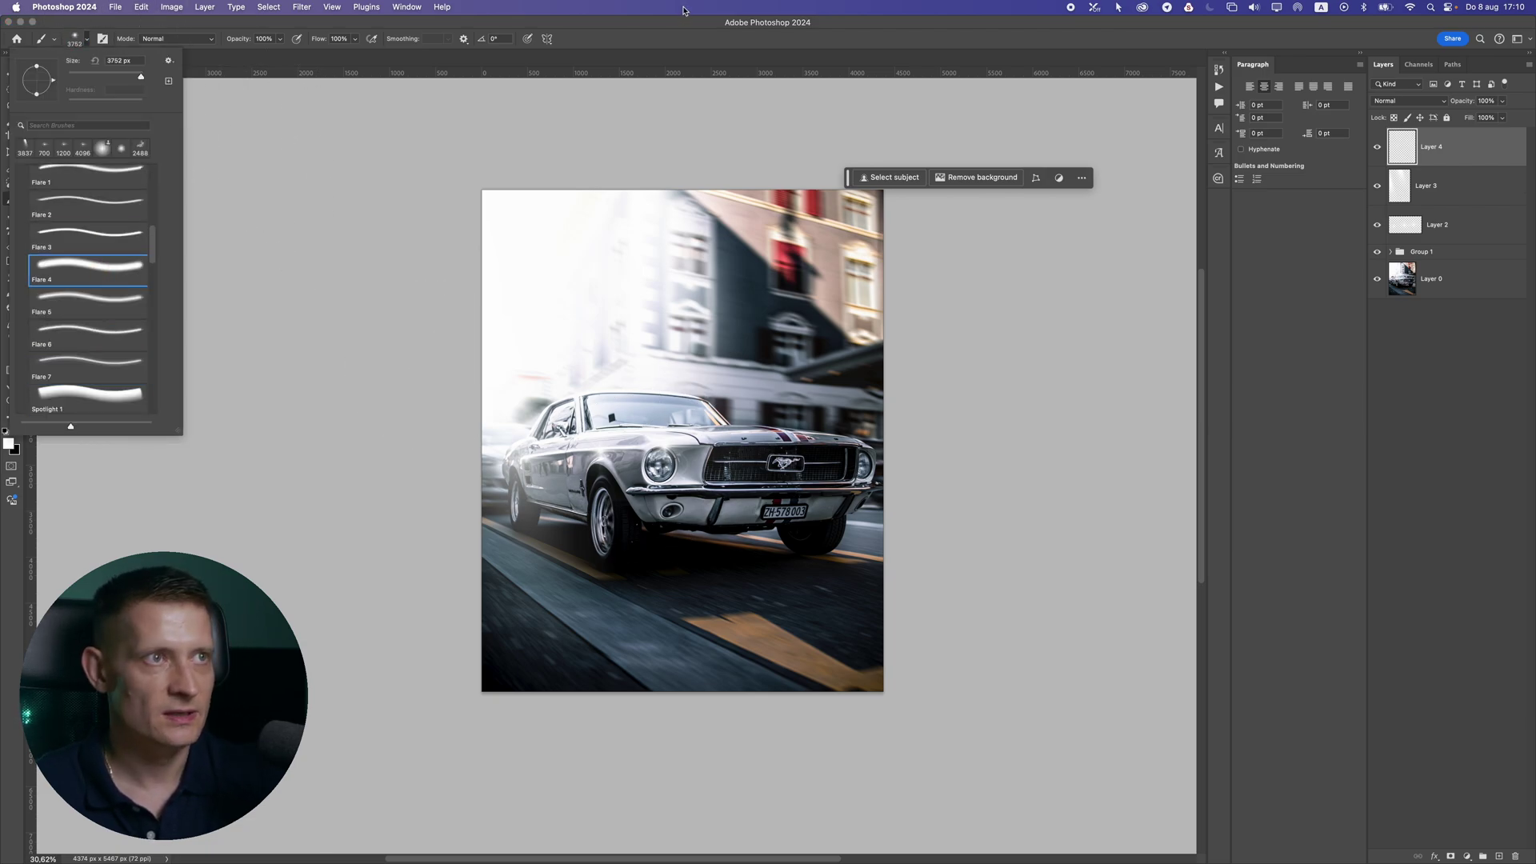
left_click(712, 444)
key("bracketleft")
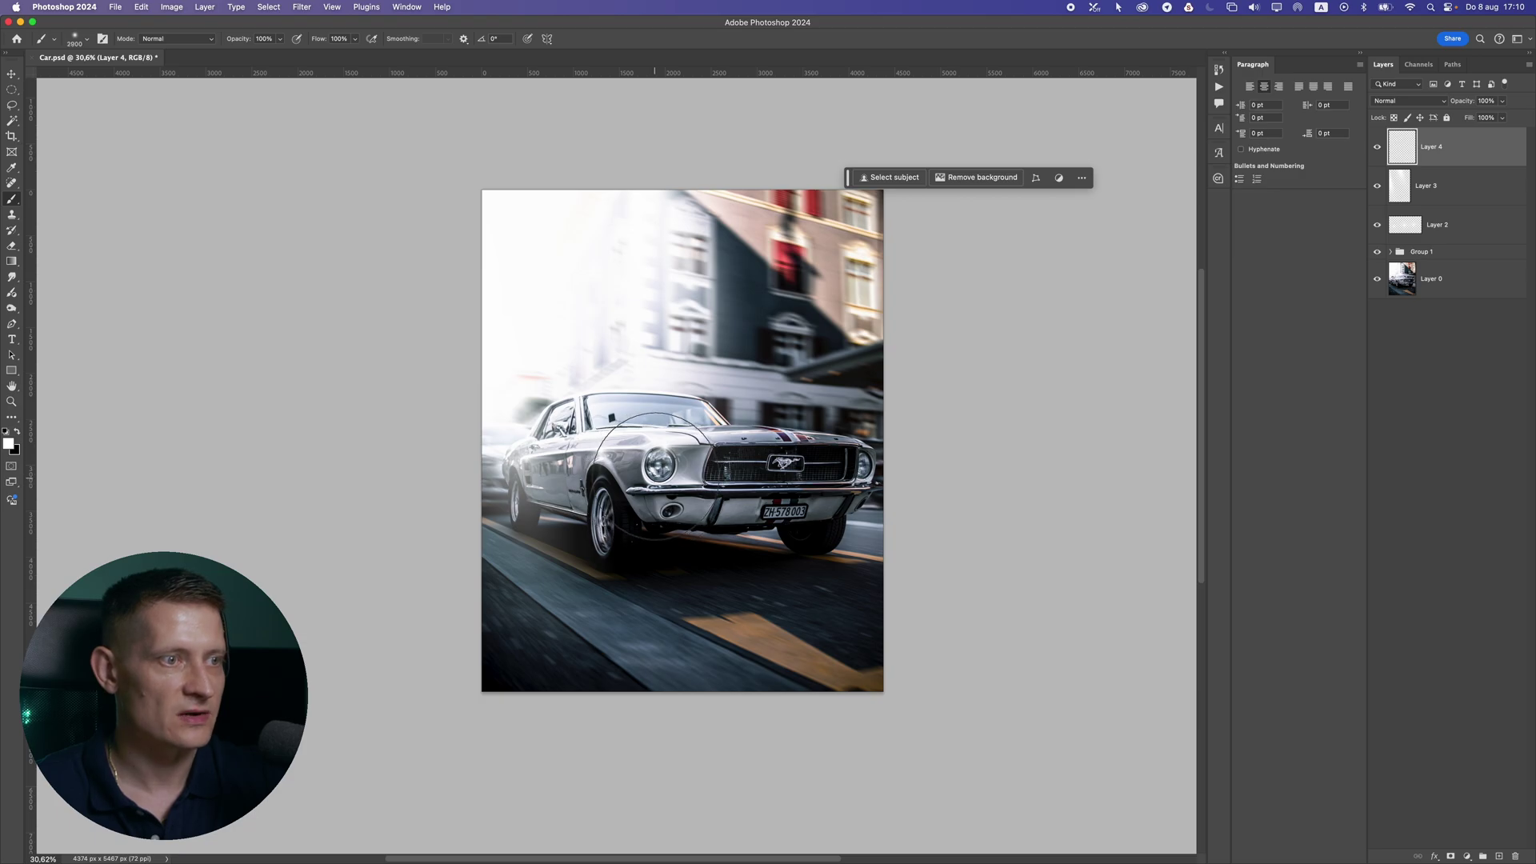